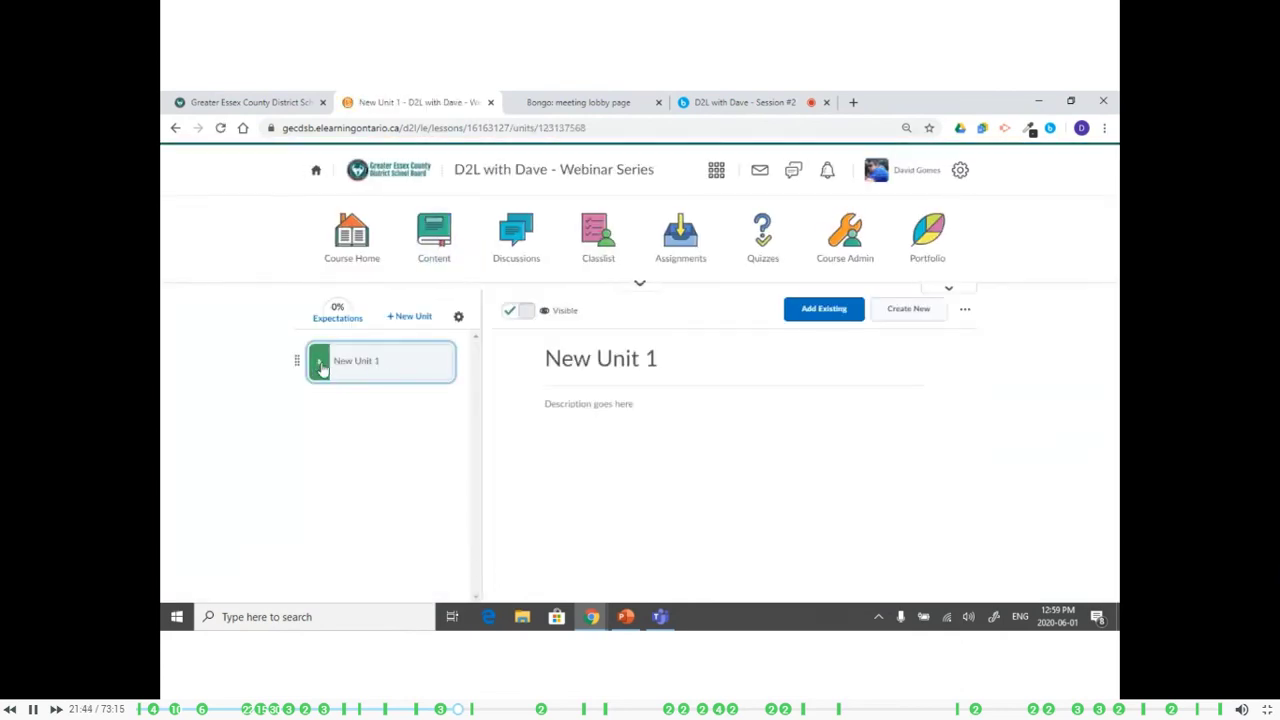
# Start a new unit titled "Unit 2" with the description "This is the description for unit 2"
pyautogui.click(320, 364)
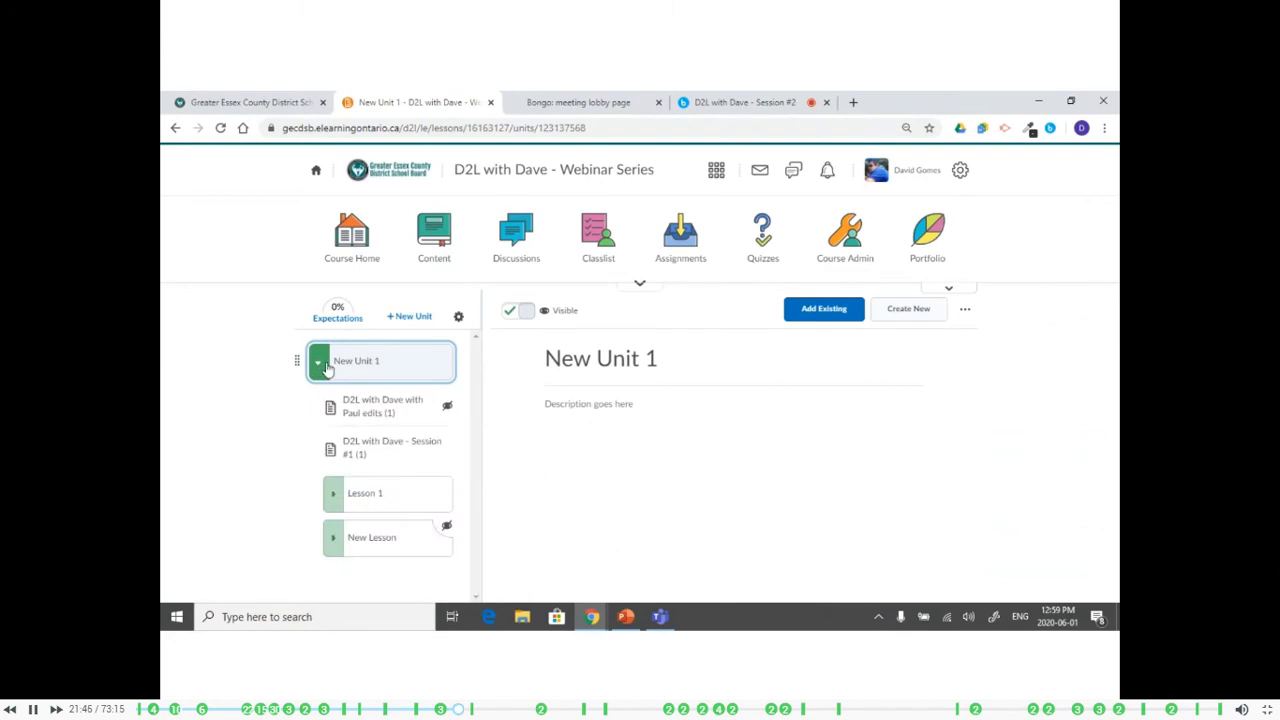
pyautogui.click(322, 365)
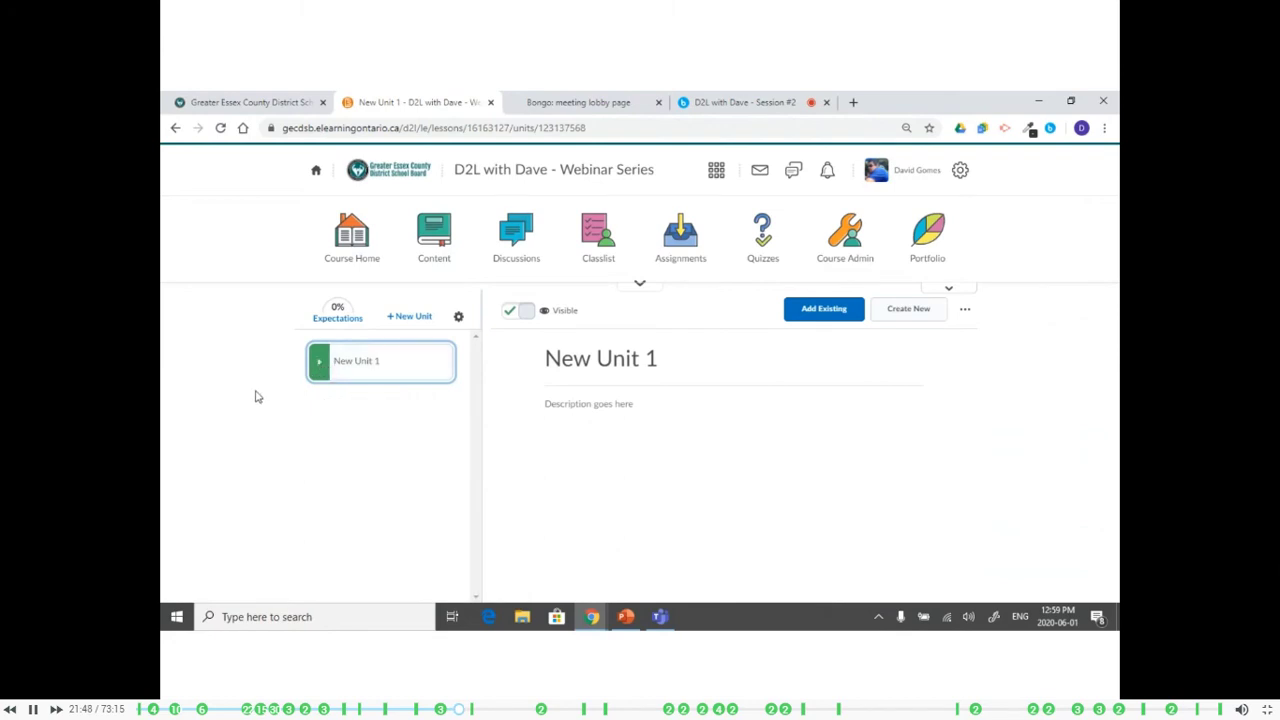
pyautogui.click(412, 318)
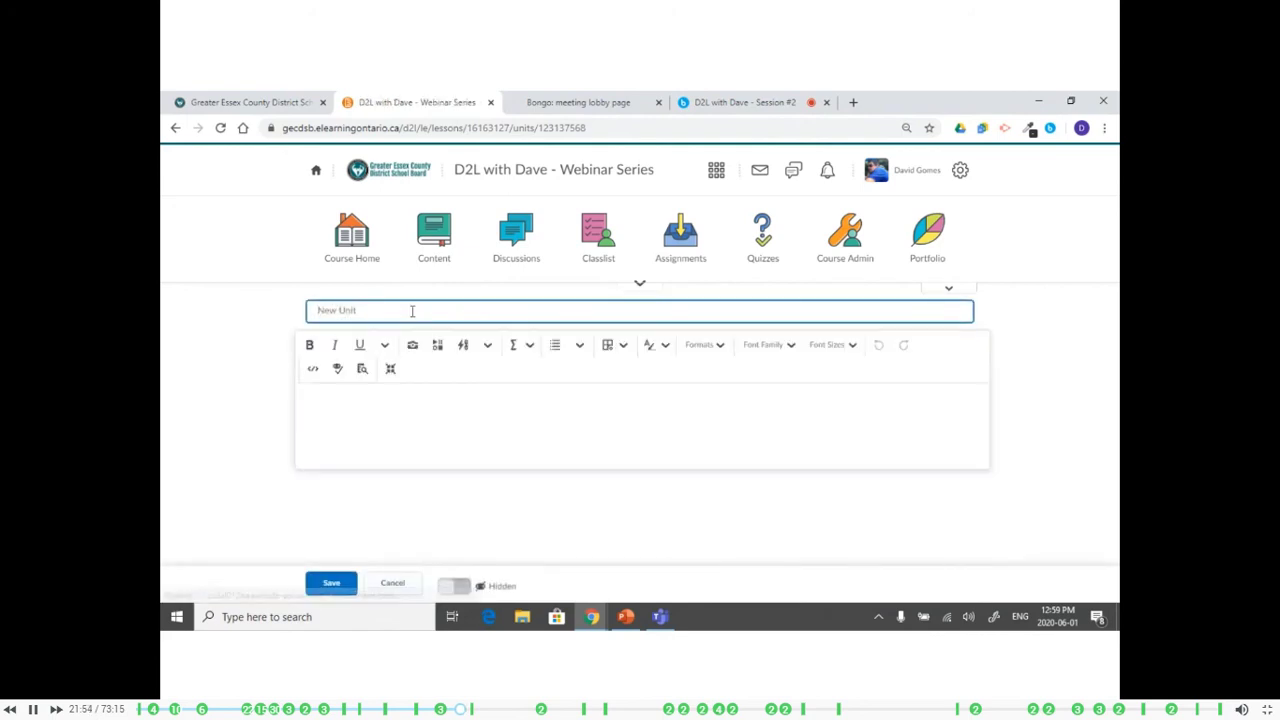
pyautogui.write('Unit 2')
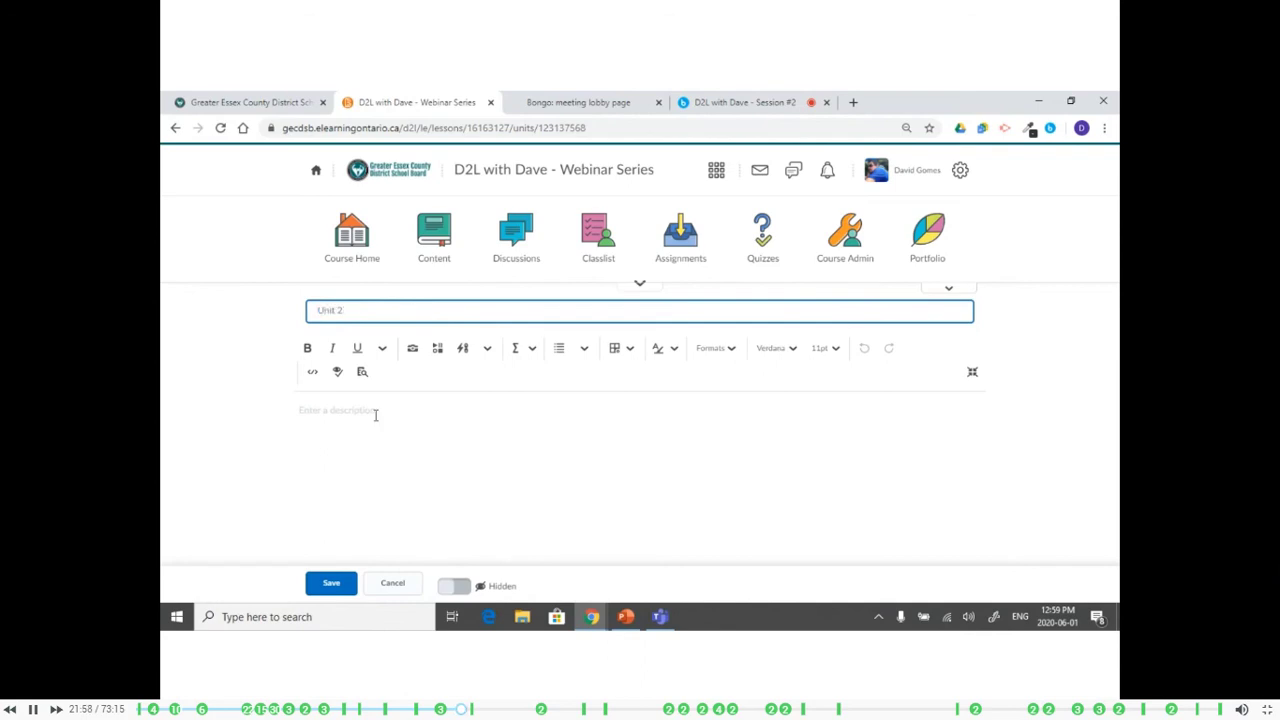
pyautogui.click(392, 424)
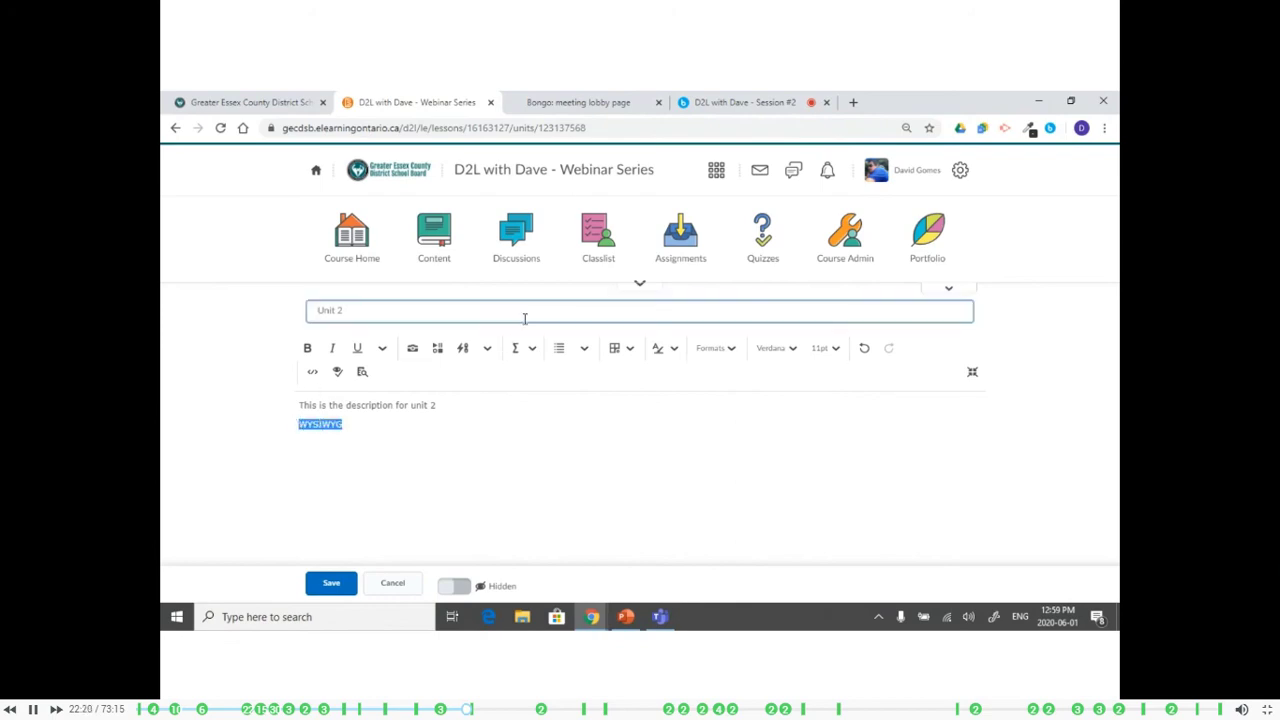
pyautogui.press('BackSpace')
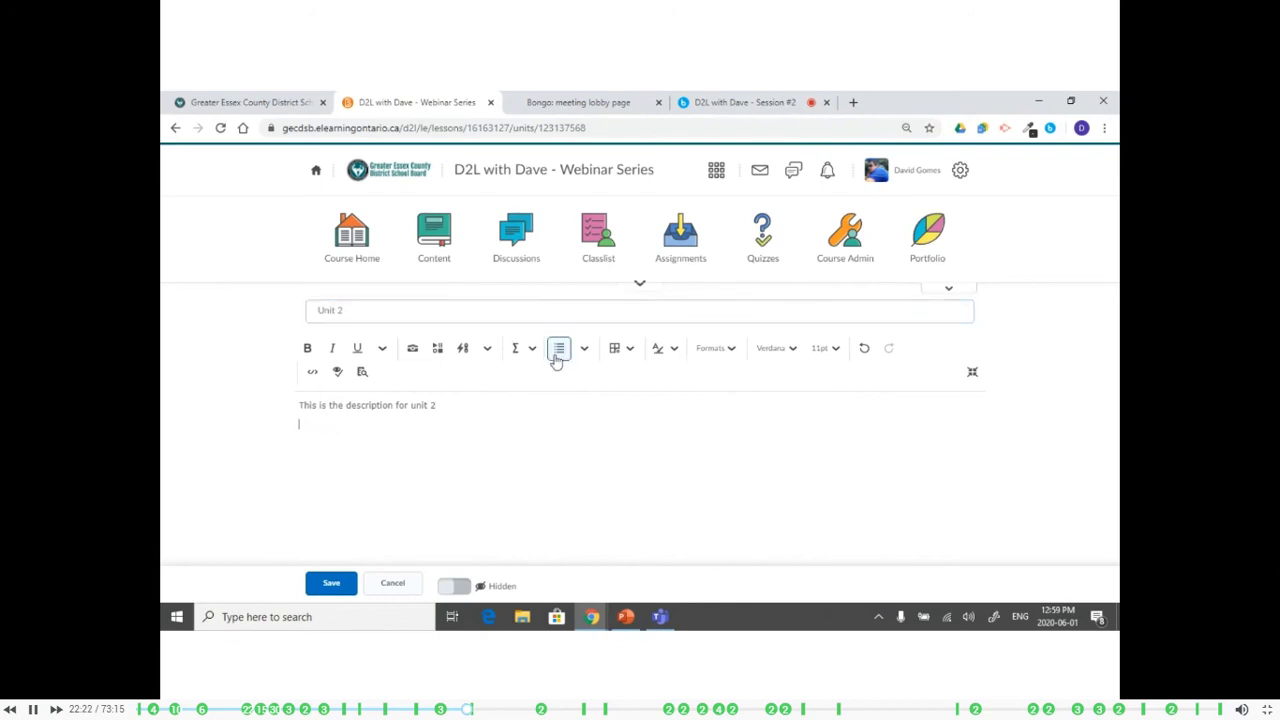
pyautogui.click(437, 350)
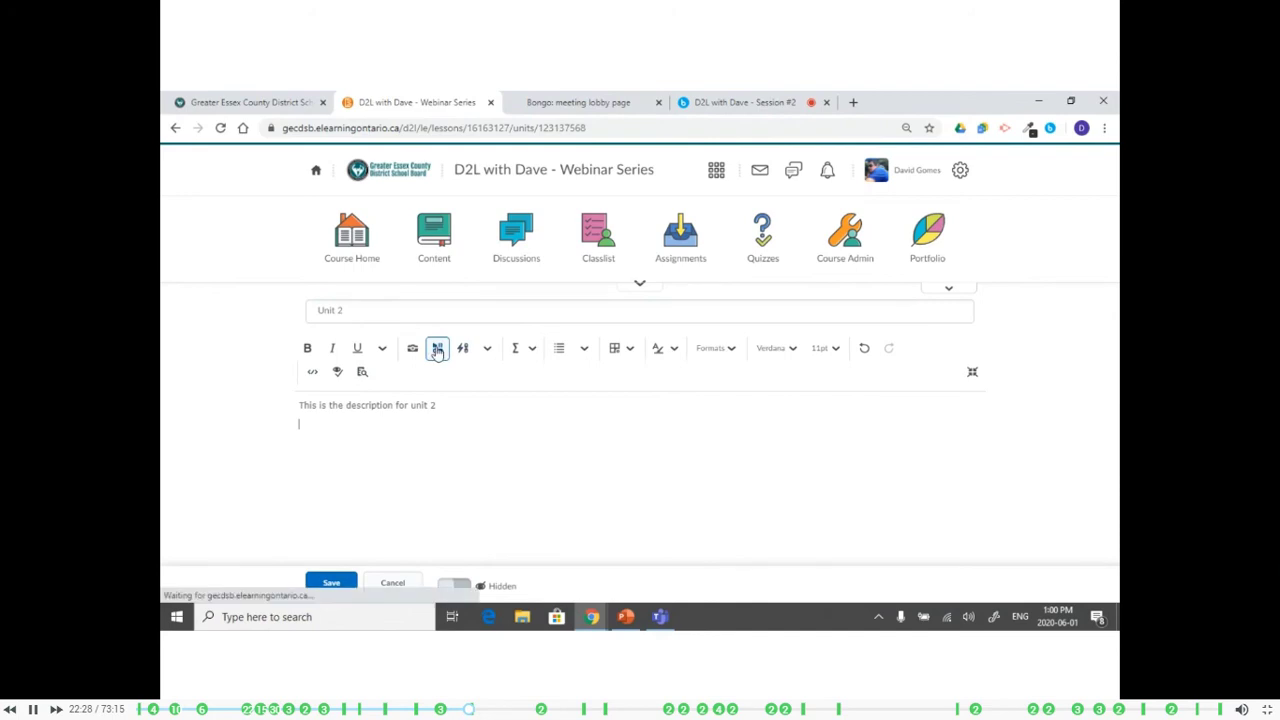
pyautogui.click(485, 250)
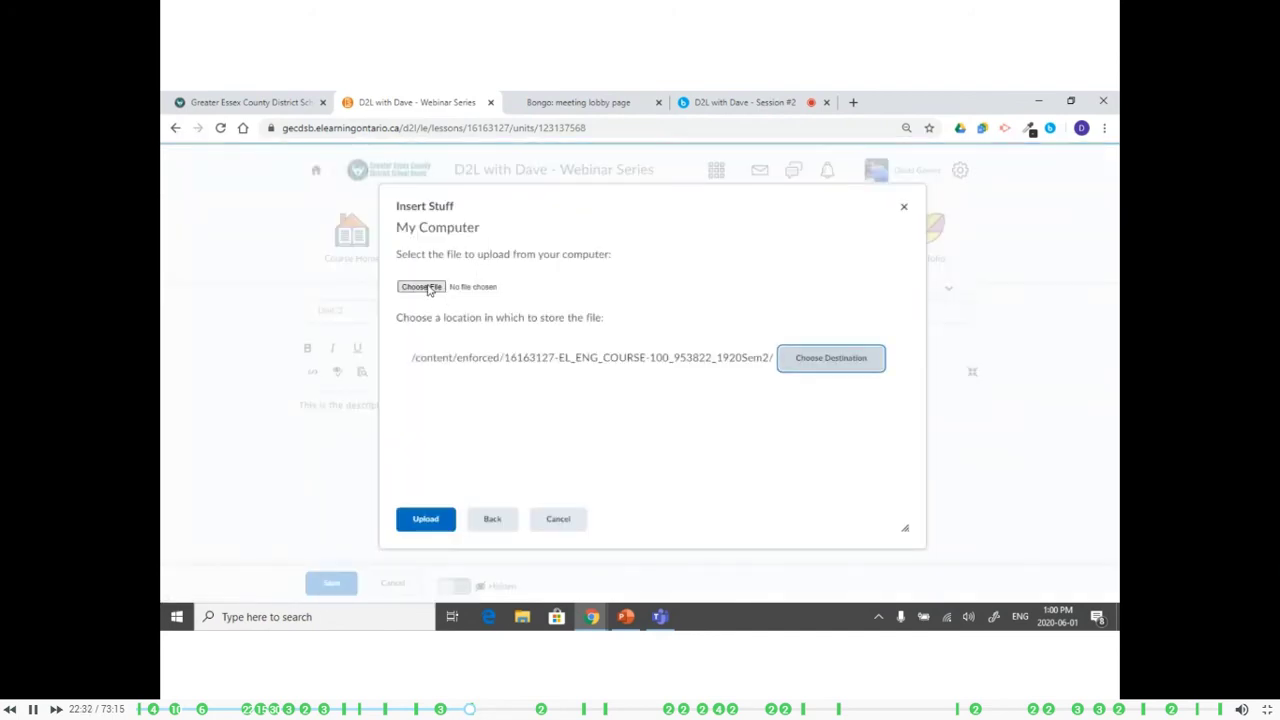
pyautogui.click(560, 533)
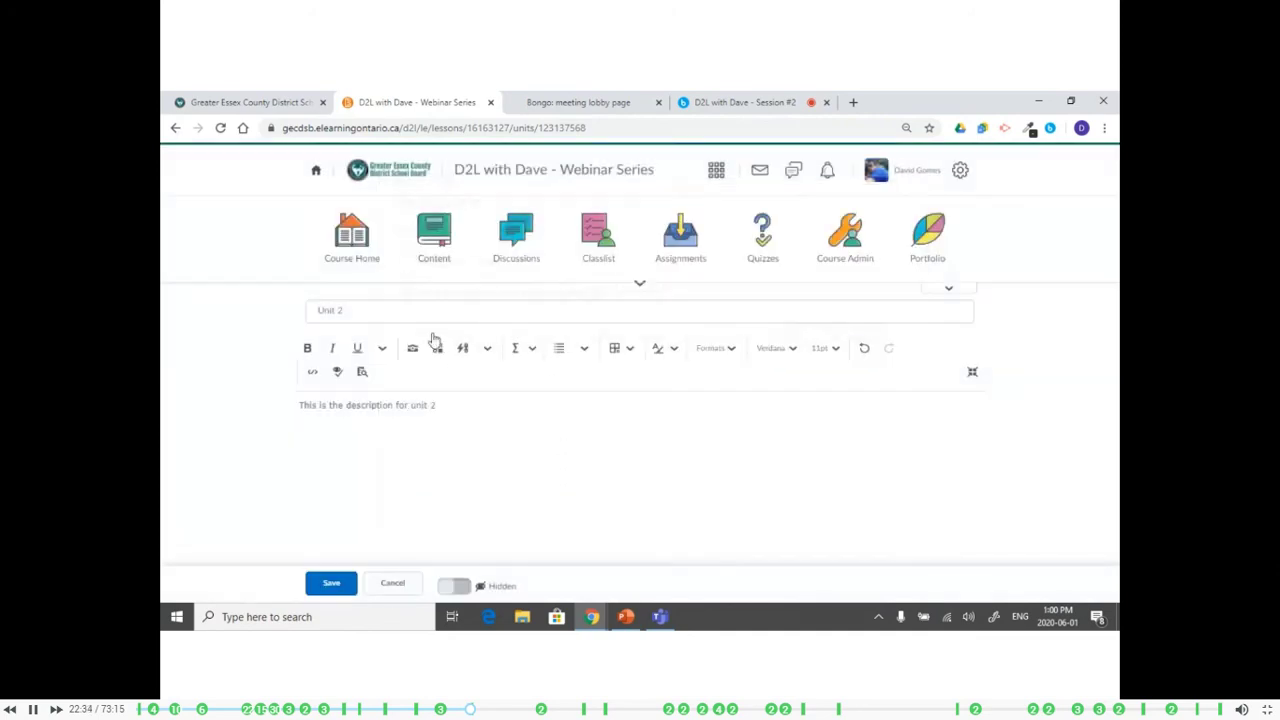
# Record a webcam video note of about 5 seconds for the Unit 2 description
pyautogui.click(437, 352)
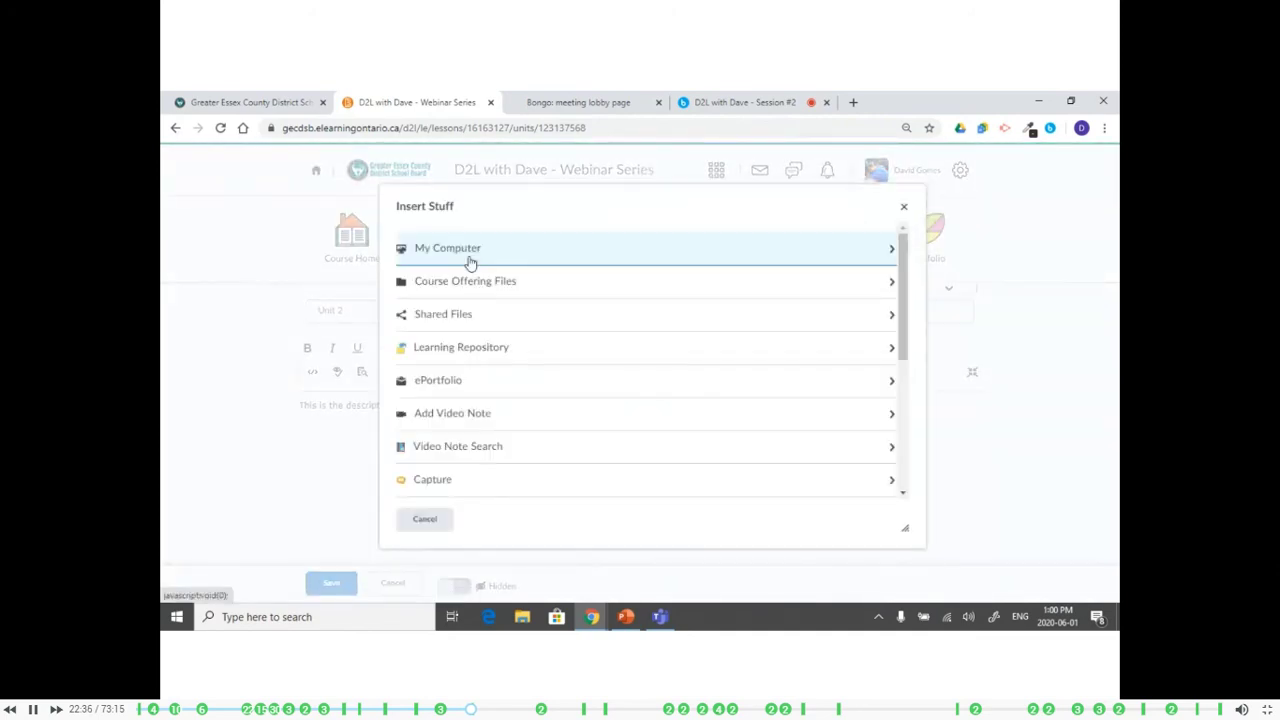
pyautogui.scroll(-2, 450, 408)
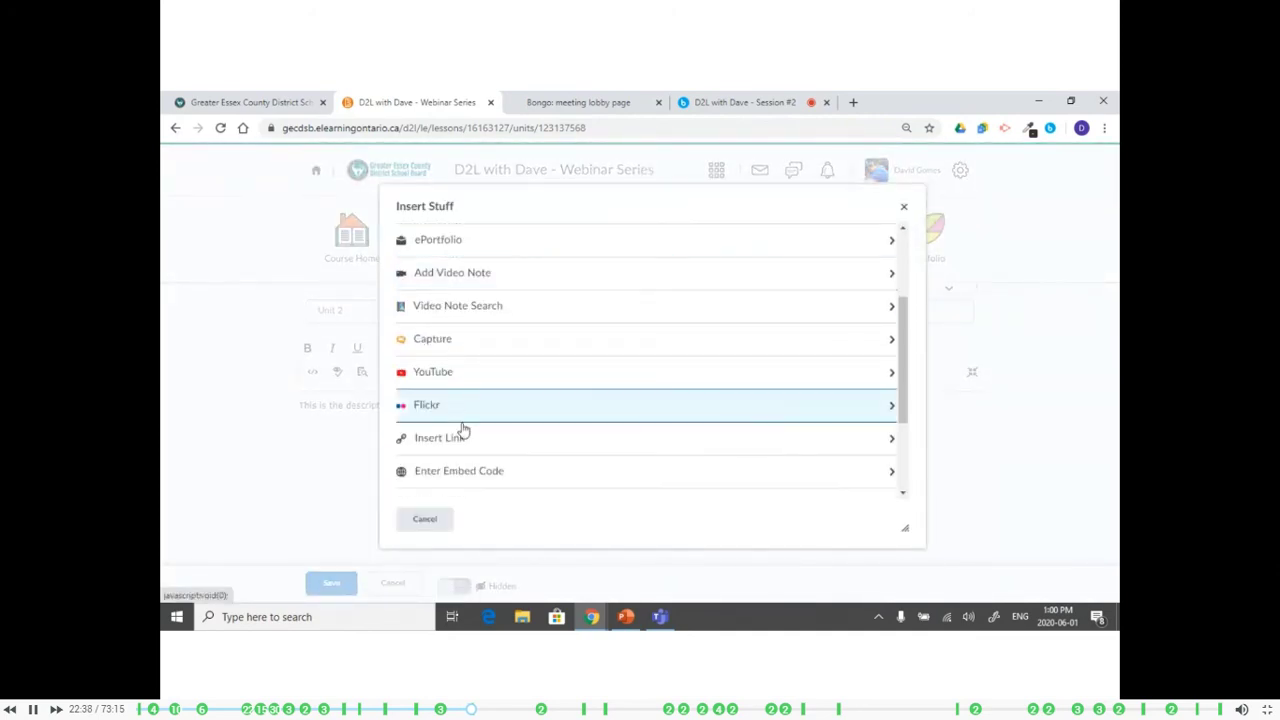
pyautogui.scroll(-2, 463, 420)
pyautogui.scroll(1, 470, 400)
pyautogui.scroll(2, 477, 397)
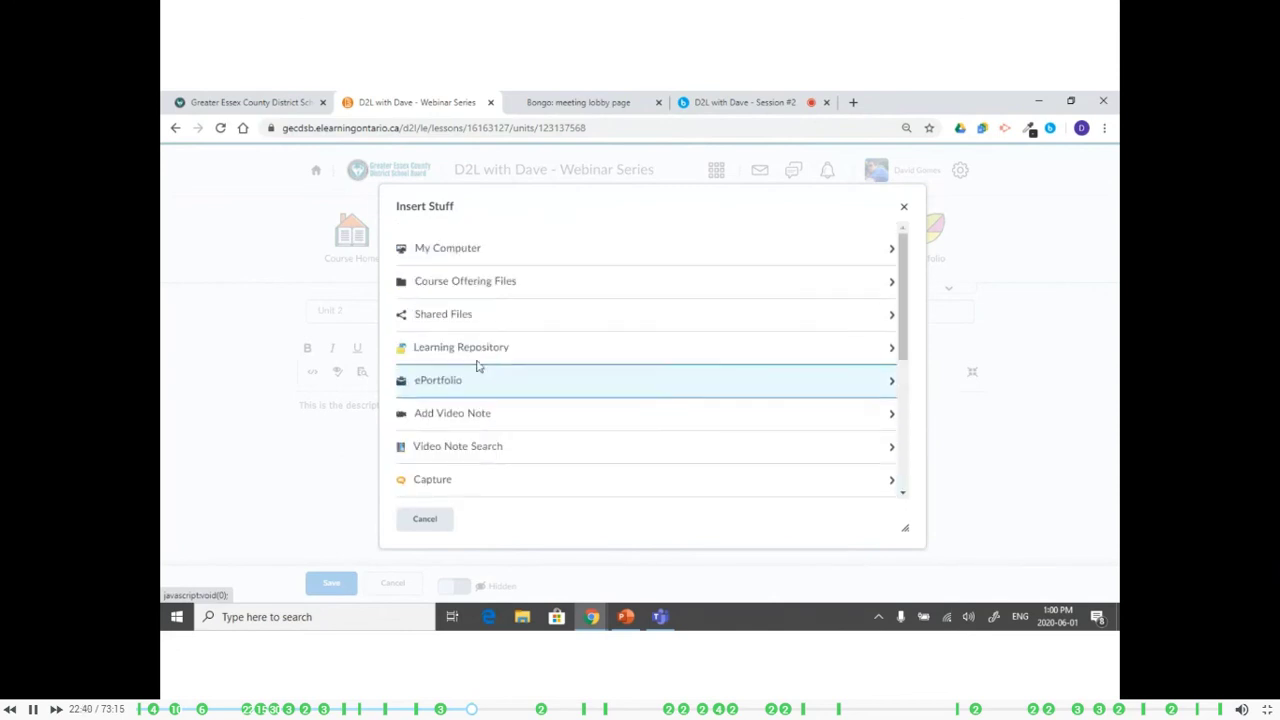
pyautogui.click(479, 412)
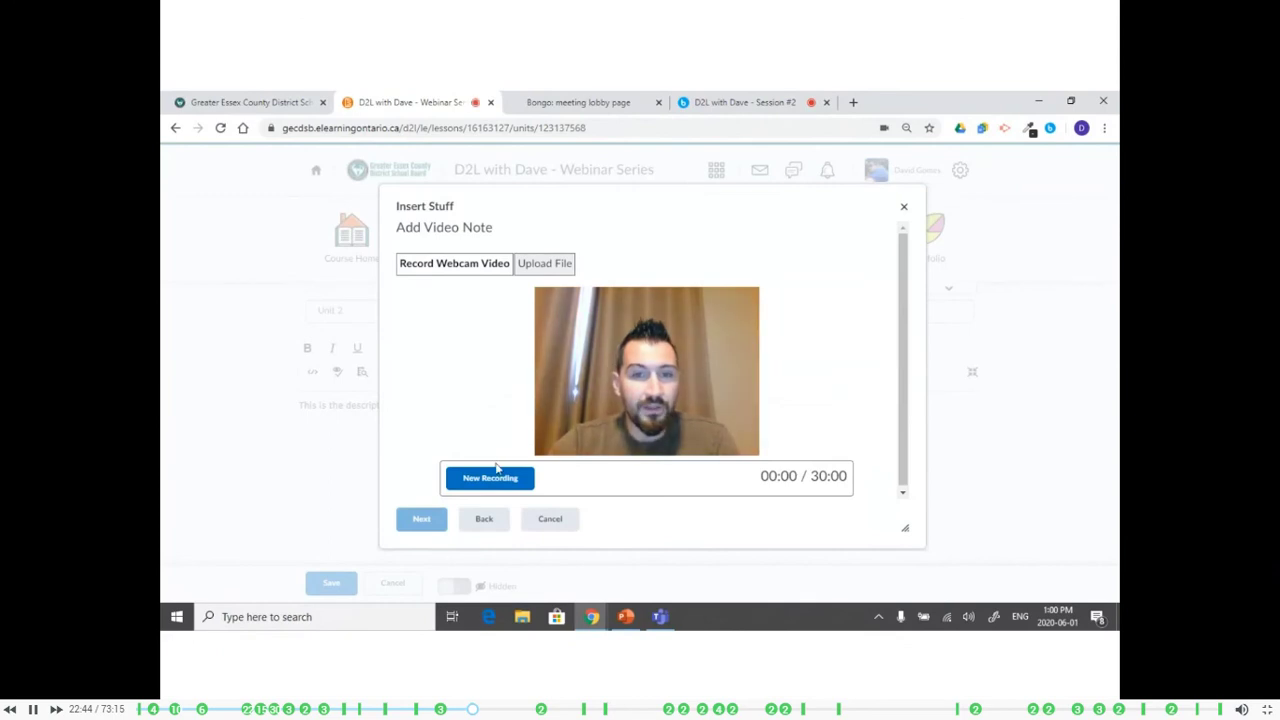
pyautogui.click(497, 479)
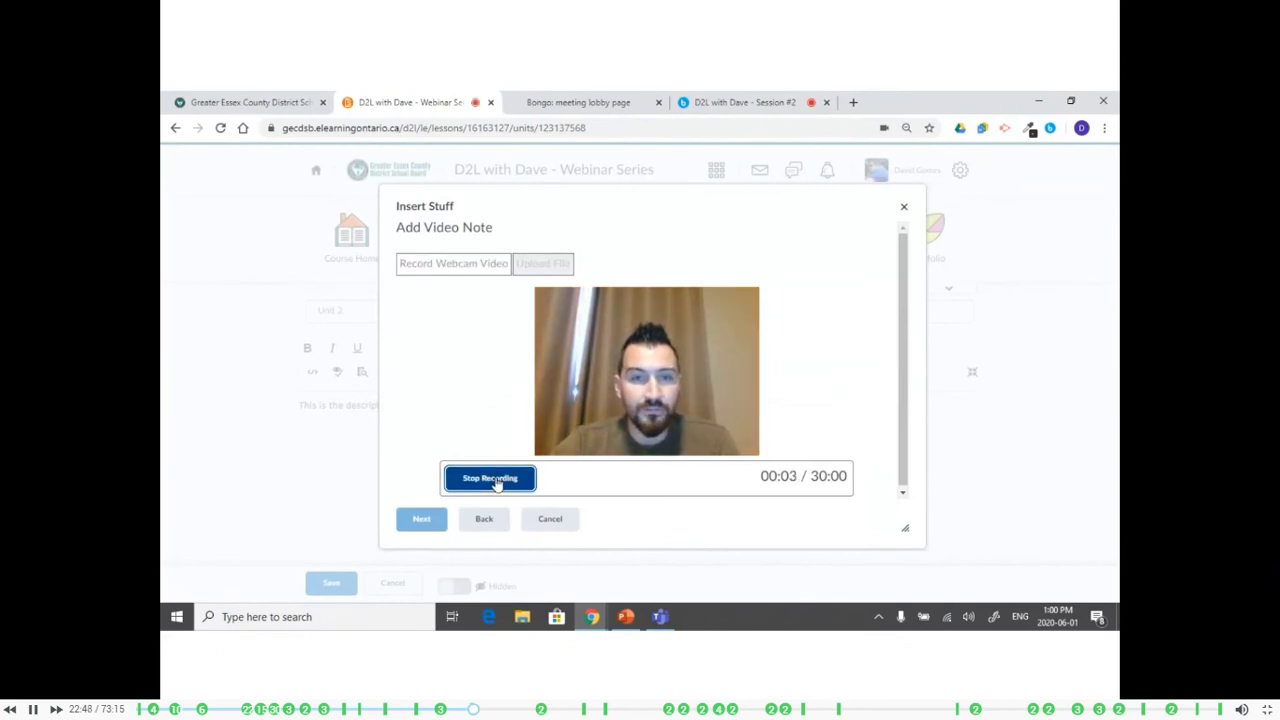
pyautogui.click(492, 479)
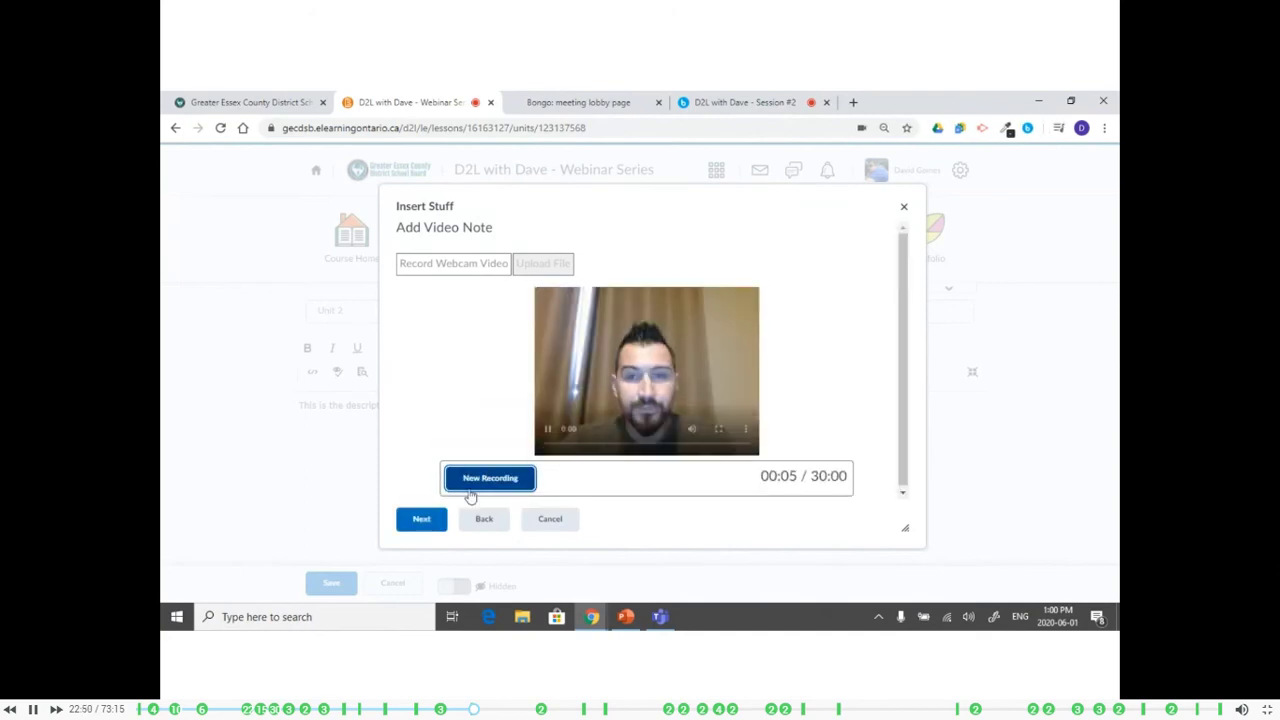
# Insert the recorded video note into the description without a title and save Unit 2
pyautogui.click(421, 518)
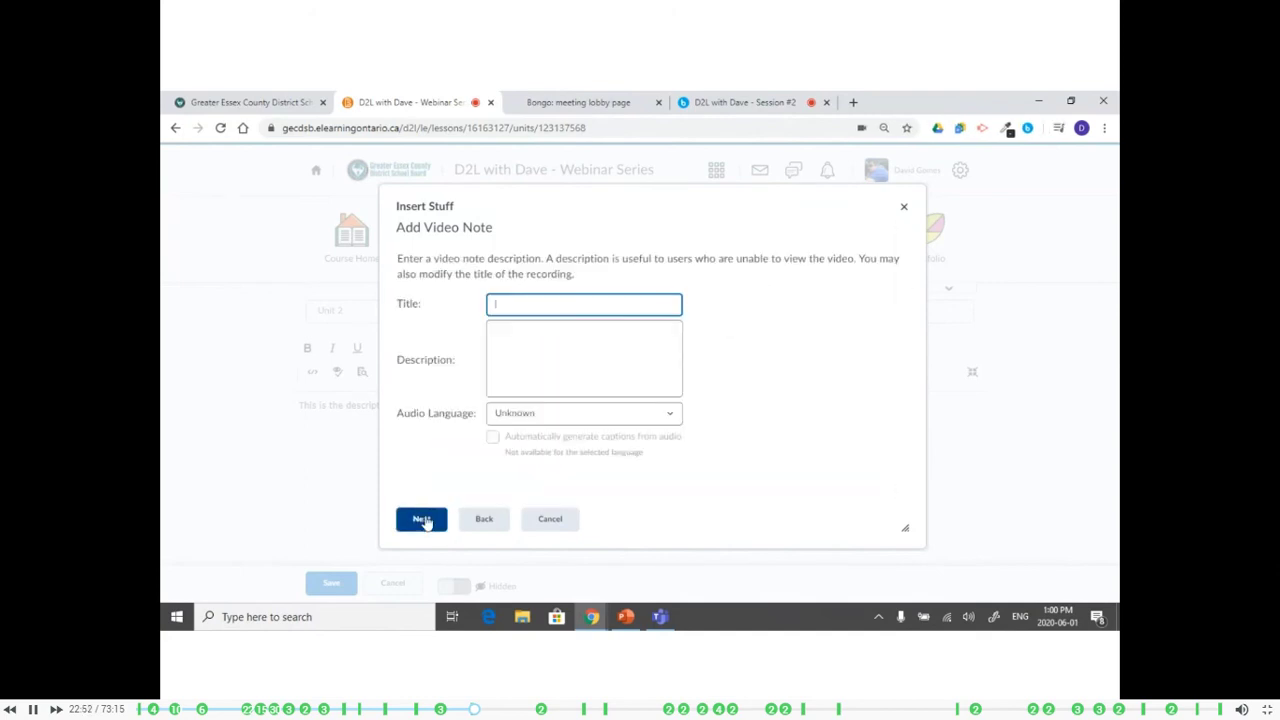
pyautogui.click(427, 520)
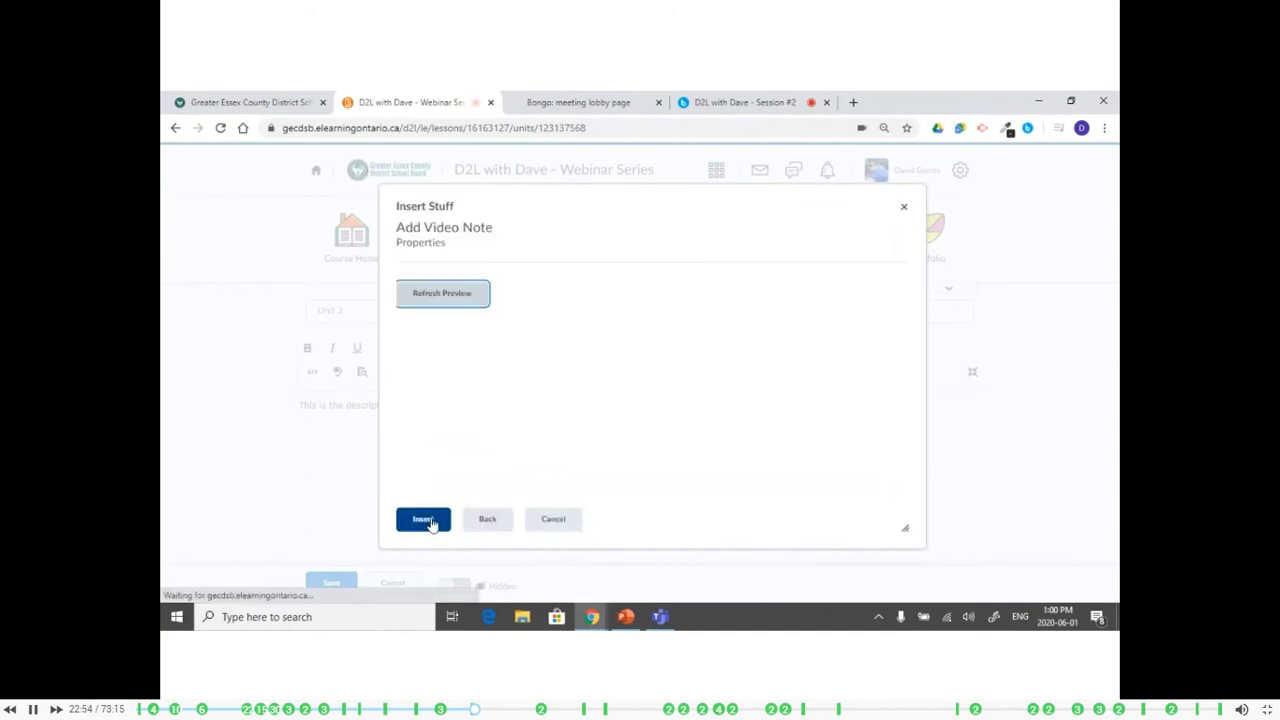
pyautogui.click(421, 519)
pyautogui.click(331, 582)
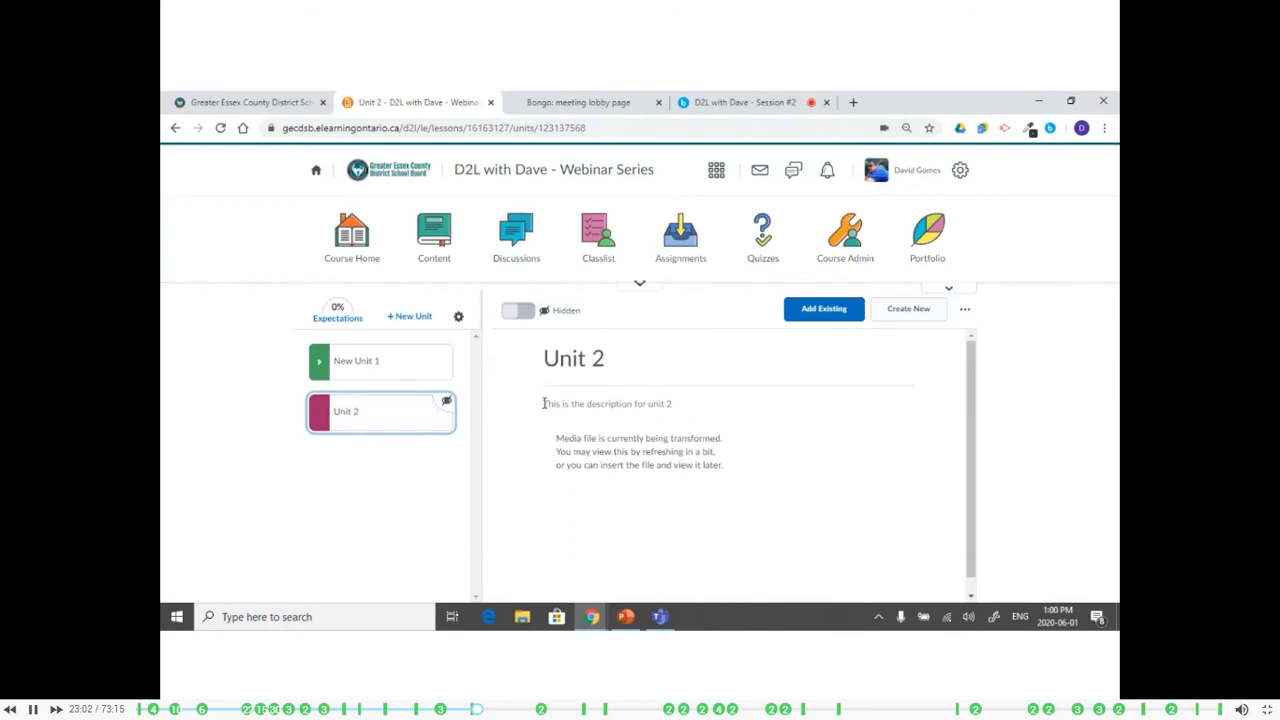
# Review Unit 2's description, then reload the course content, collapse New Unit 1 and reopen Unit 2 to check its video
pyautogui.moveTo(544, 403); pyautogui.dragTo(704, 409)
pyautogui.click(667, 404)
pyautogui.moveTo(557, 438); pyautogui.dragTo(729, 471)
pyautogui.click(729, 471)
pyautogui.click(221, 130)
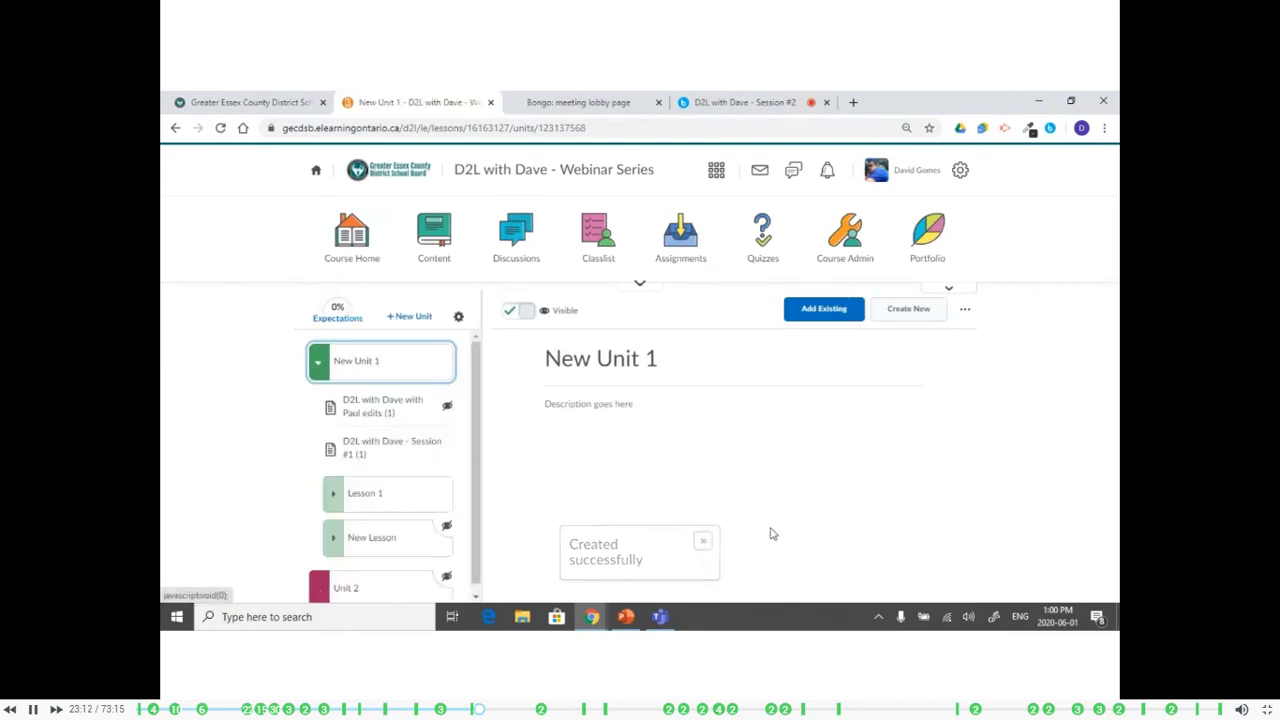
pyautogui.click(317, 361)
pyautogui.click(335, 430)
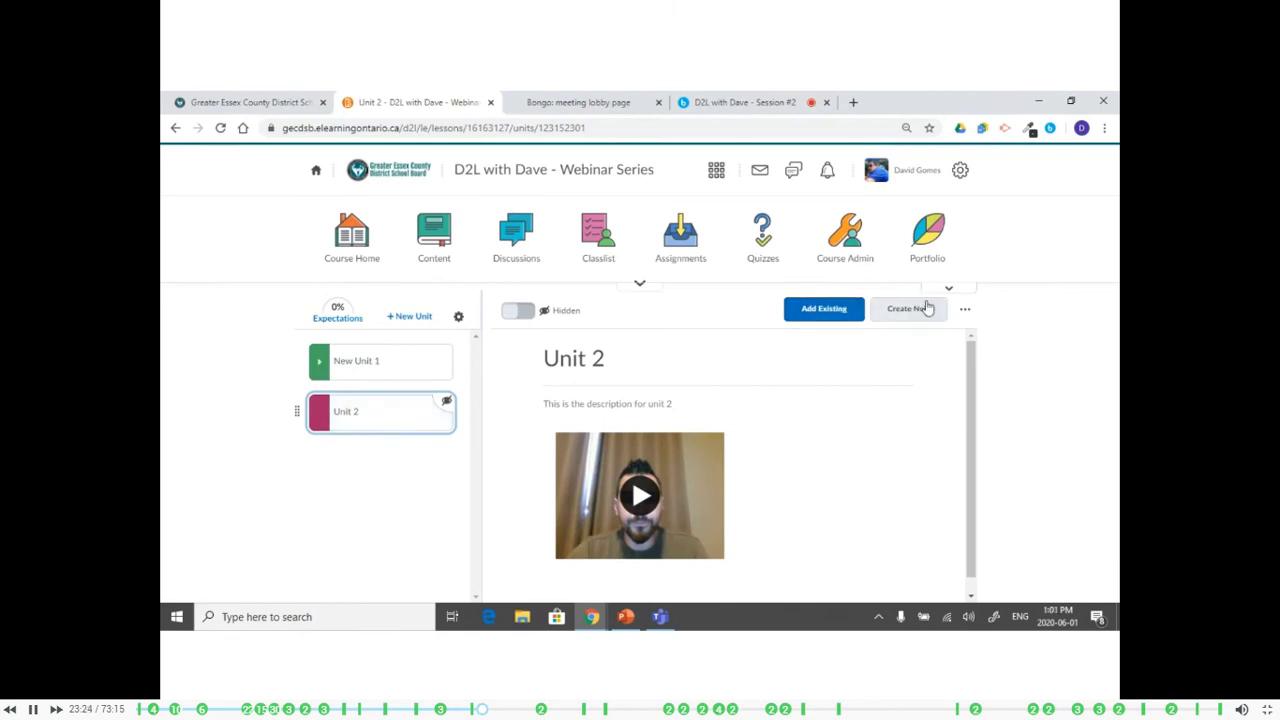
# Lower the computer's audio volume
pyautogui.press('XF86AudioLowerVolume')
pyautogui.press('XF86AudioLowerVolume')
pyautogui.press('XF86AudioLowerVolume')
pyautogui.press('XF86AudioLowerVolume')
pyautogui.press('XF86AudioLowerVolume')
pyautogui.press('XF86AudioLowerVolume')
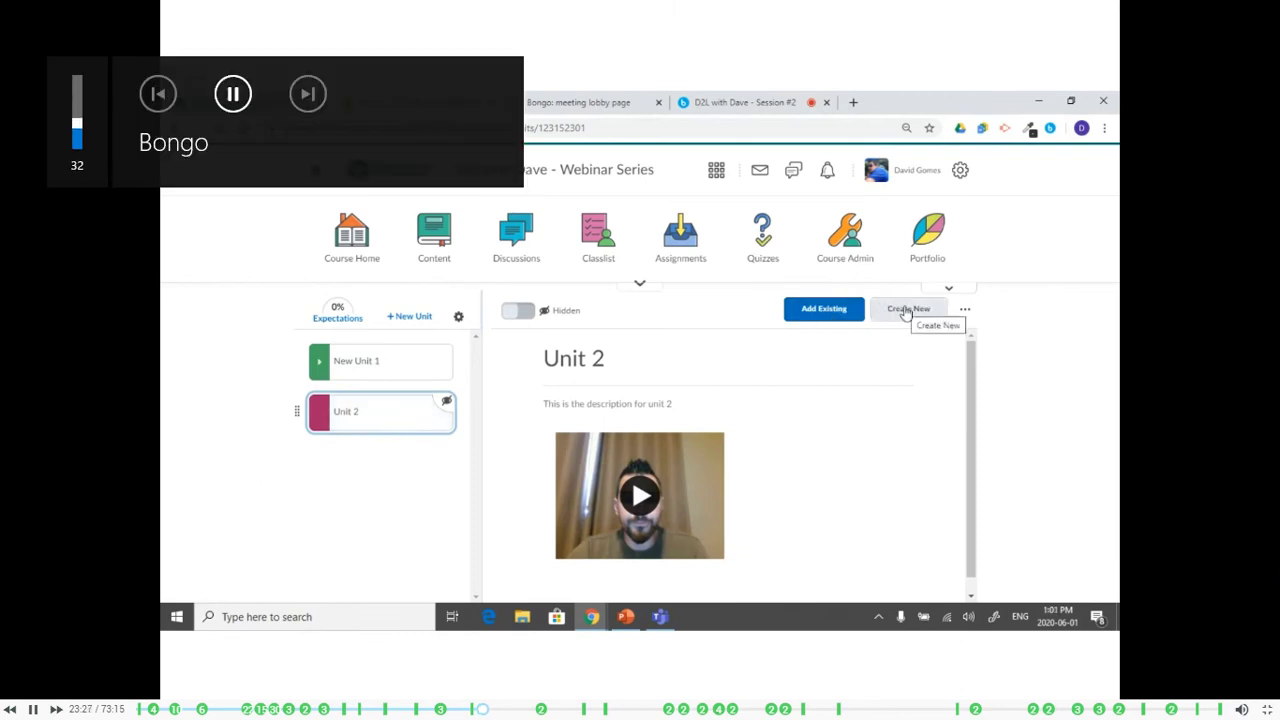
pyautogui.press('XF86AudioLowerVolume')
pyautogui.press('XF86AudioLowerVolume')
pyautogui.press('XF86AudioLowerVolume')
# Create and save a new lesson titled "Lesson 3" inside Unit 2
pyautogui.click(906, 310)
pyautogui.press('XF86AudioLowerVolume')
pyautogui.press('XF86AudioLowerVolume')
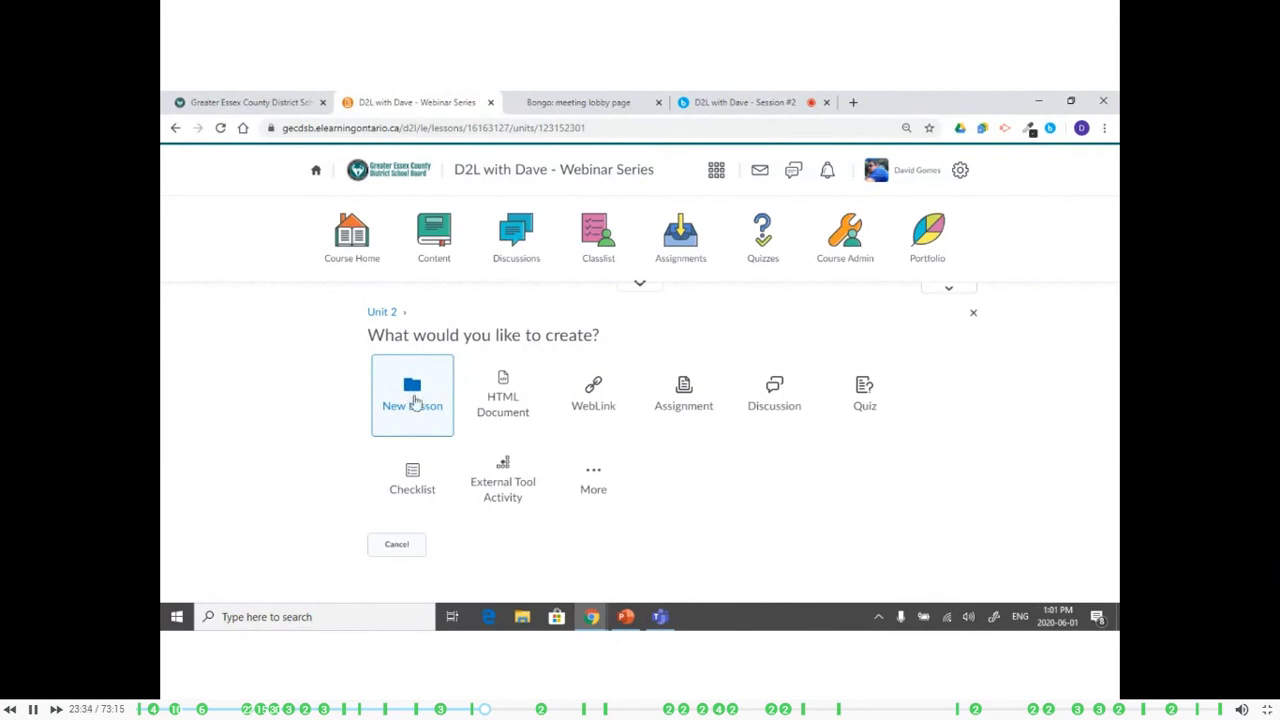
pyautogui.click(416, 400)
pyautogui.tripleClick(472, 313)
pyautogui.write('Le')
pyautogui.click(338, 584)
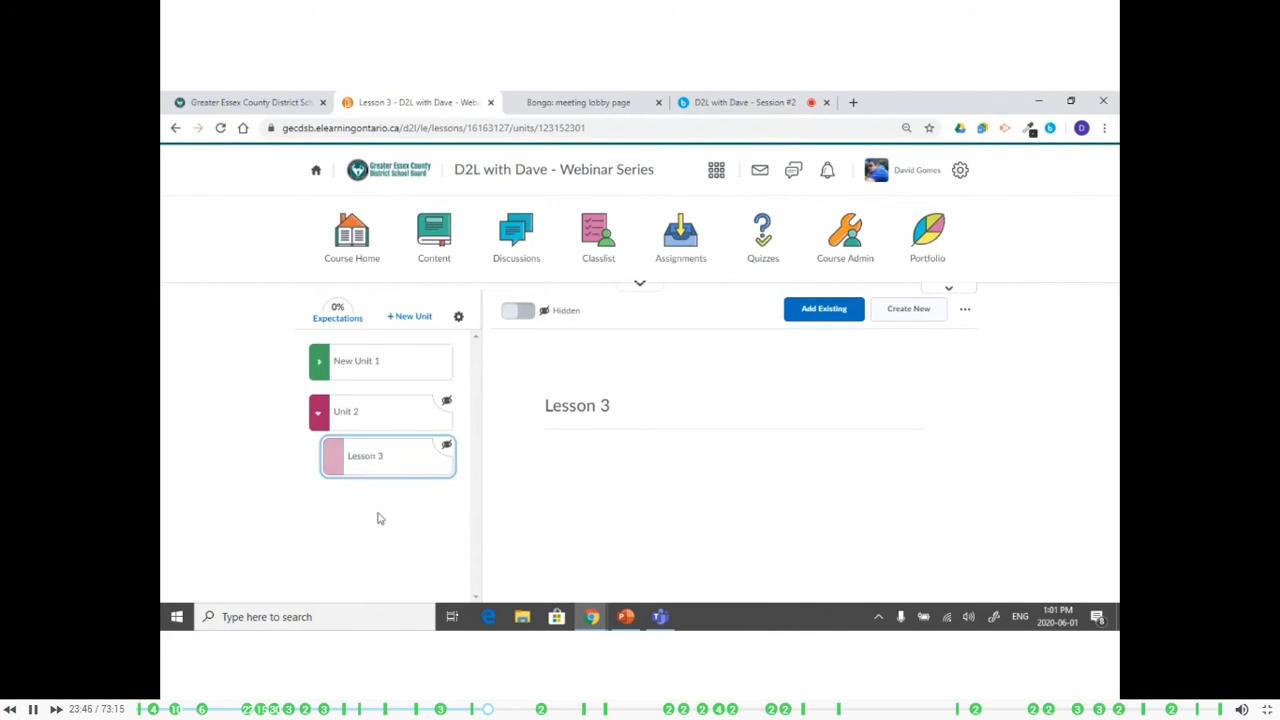
# Start a new HTML document in Unit 2 with the title "Document 1"
pyautogui.click(362, 412)
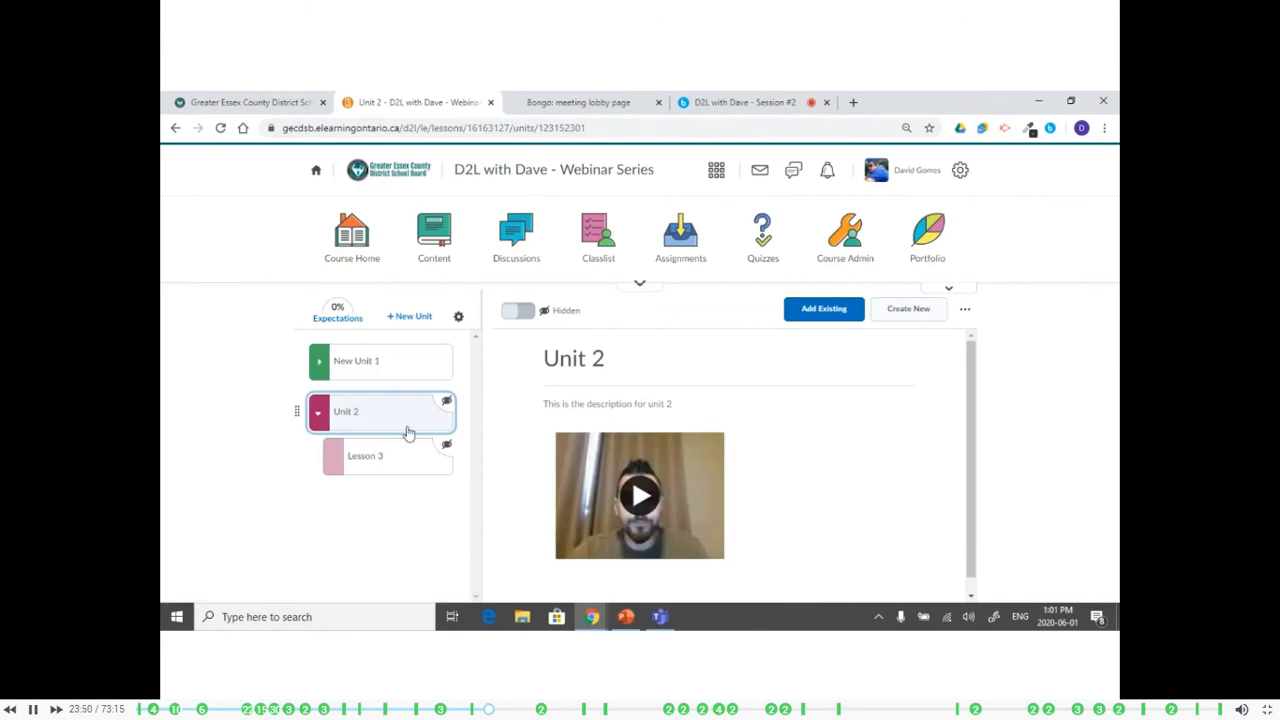
pyautogui.click(909, 310)
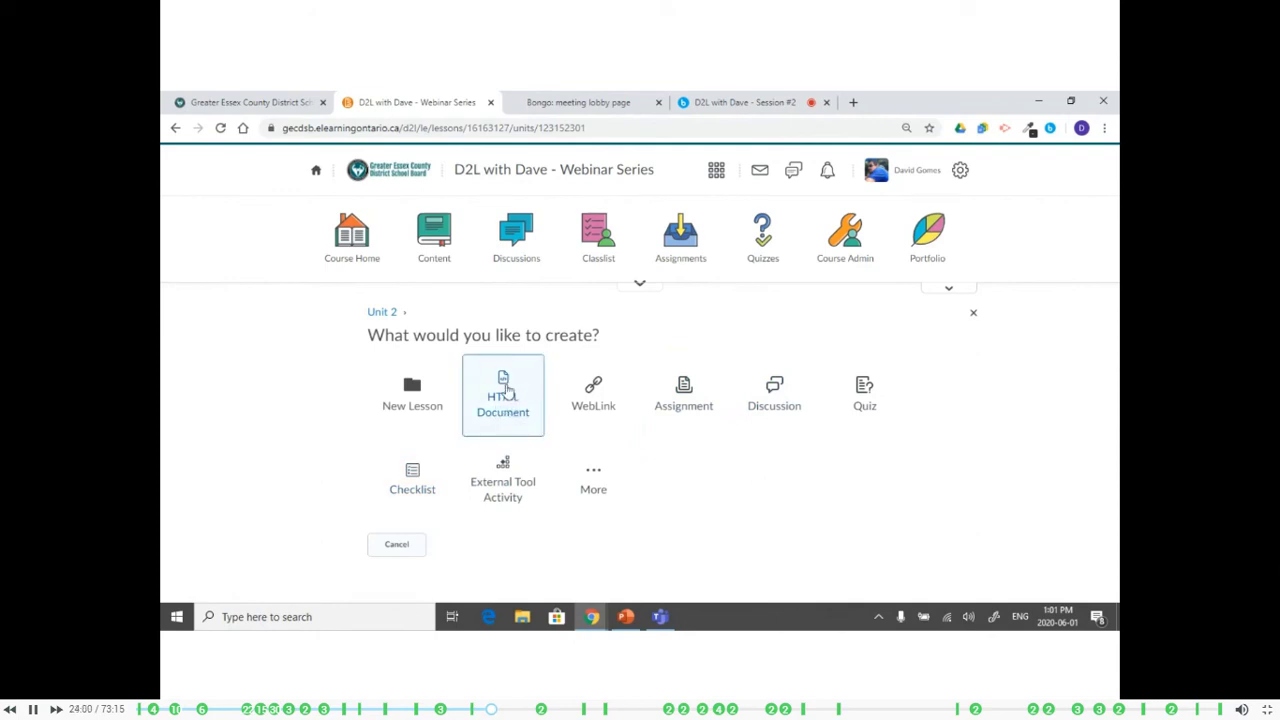
pyautogui.click(507, 399)
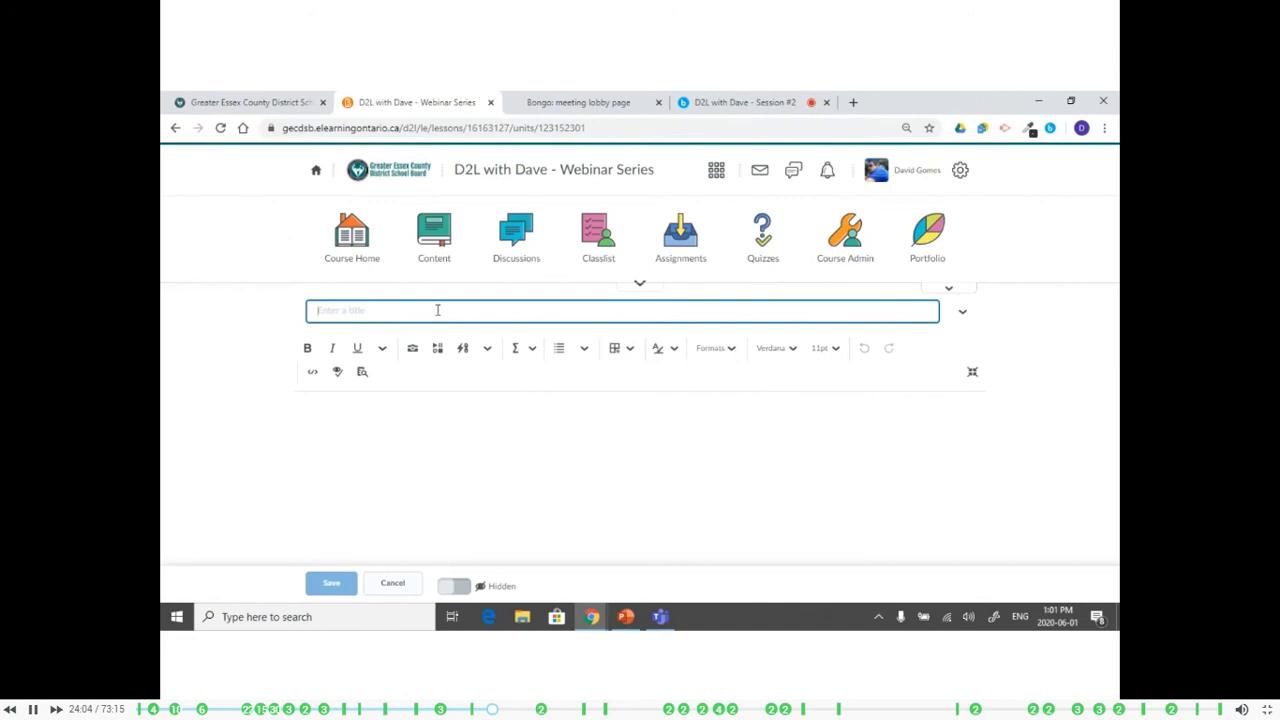
pyautogui.write('D2')
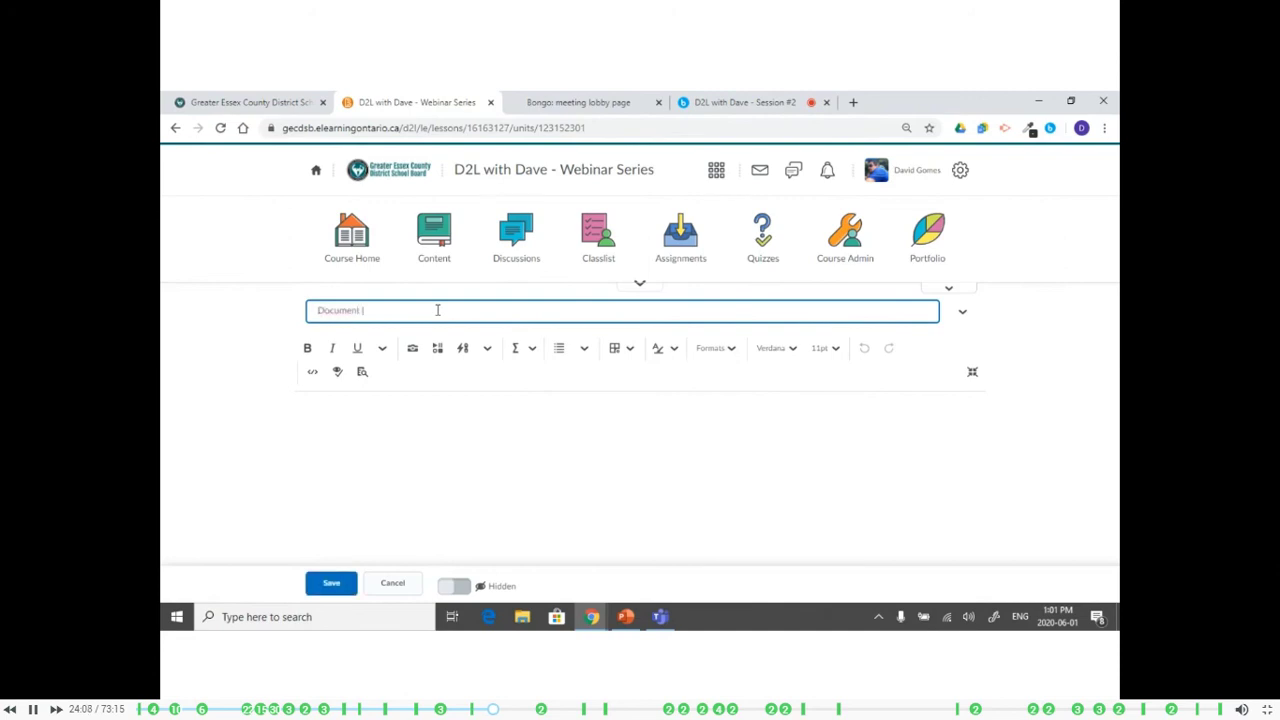
# Enter "This is my document" as the body of the HTML document and save it
pyautogui.click(412, 437)
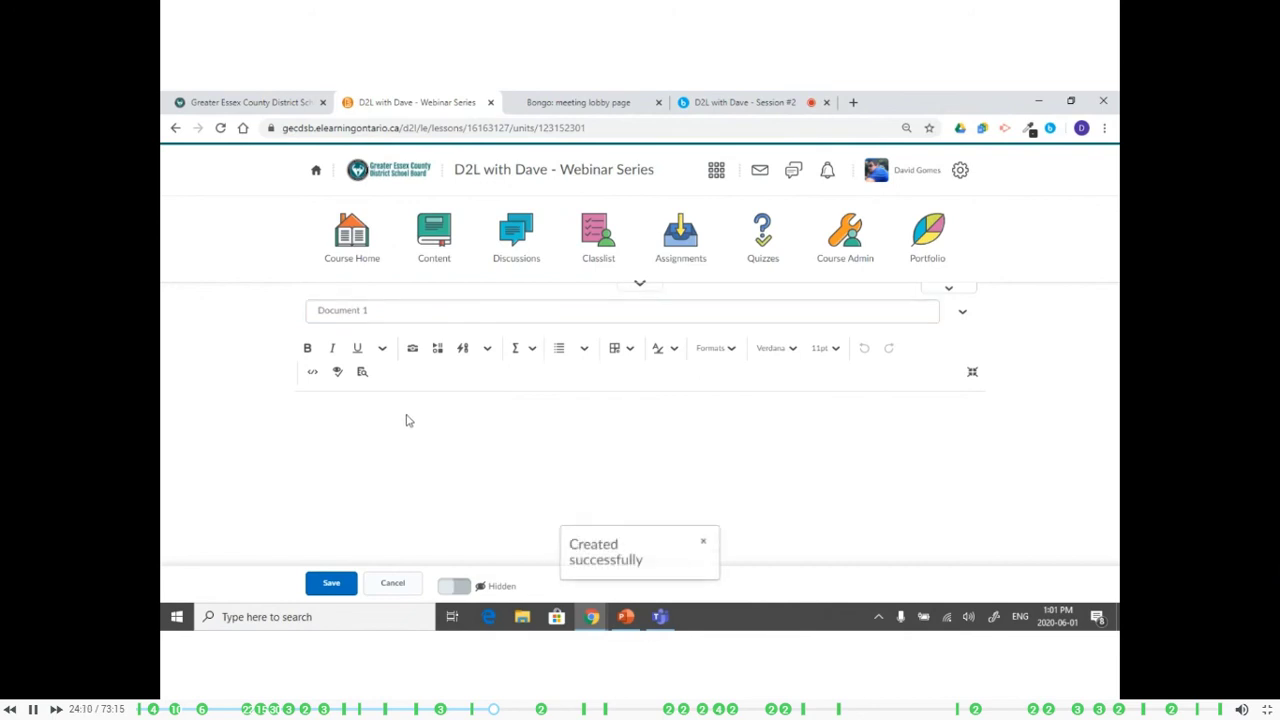
pyautogui.write('Thisis m')
pyautogui.press('BackSpace')
pyautogui.press('BackSpace')
pyautogui.press('BackSpace')
pyautogui.press('BackSpace')
pyautogui.write('is my document')
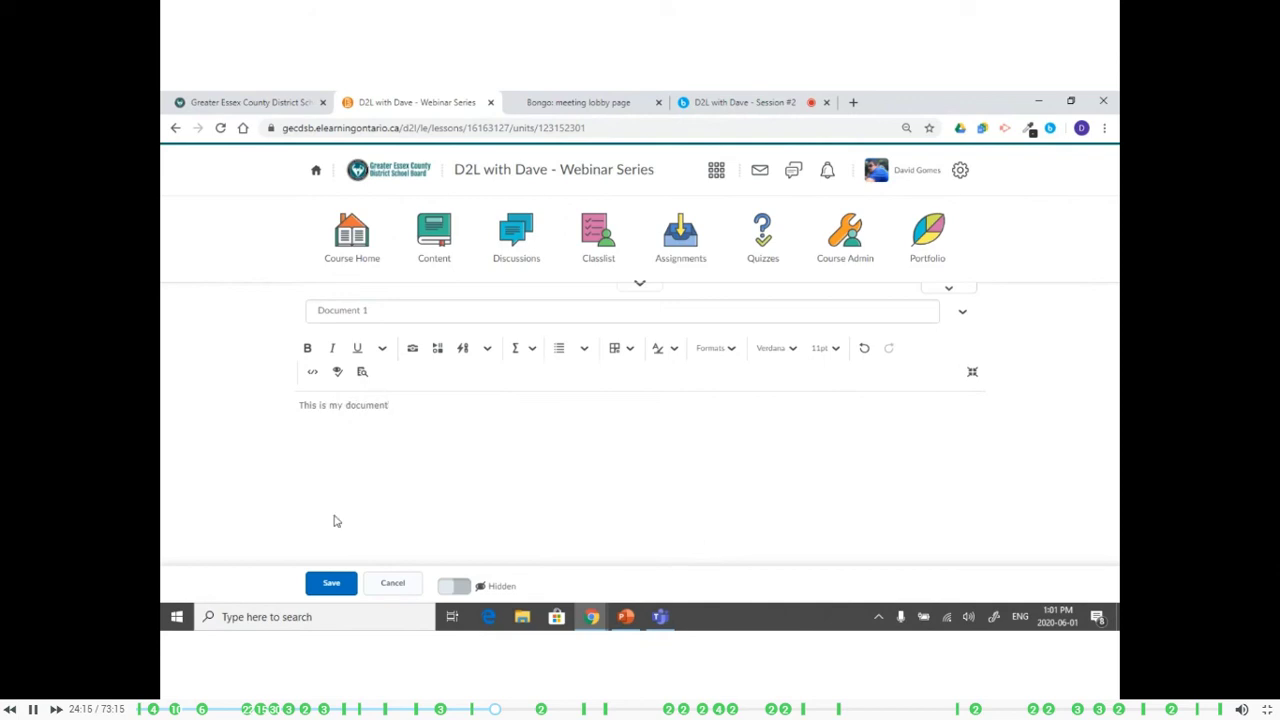
pyautogui.click(331, 583)
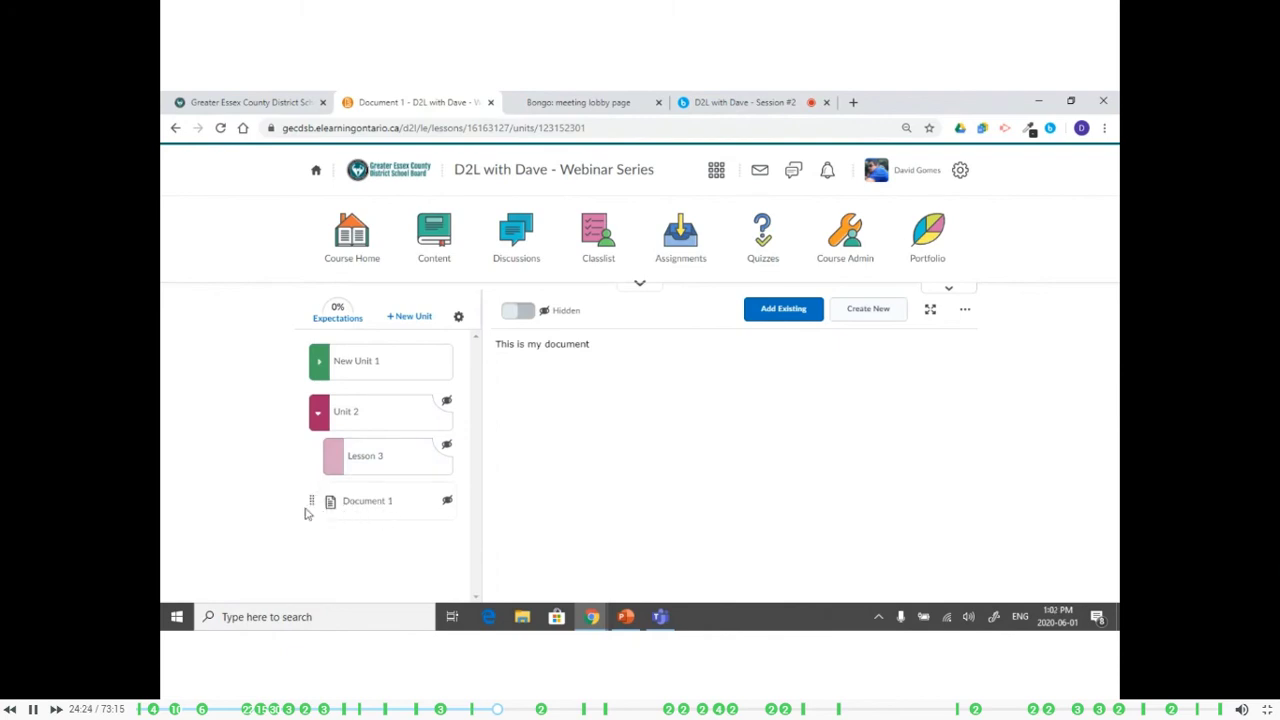
# Try to move Document 1 up to Lesson 3 in the Unit 2 outline
pyautogui.moveTo(310, 499); pyautogui.dragTo(354, 478)
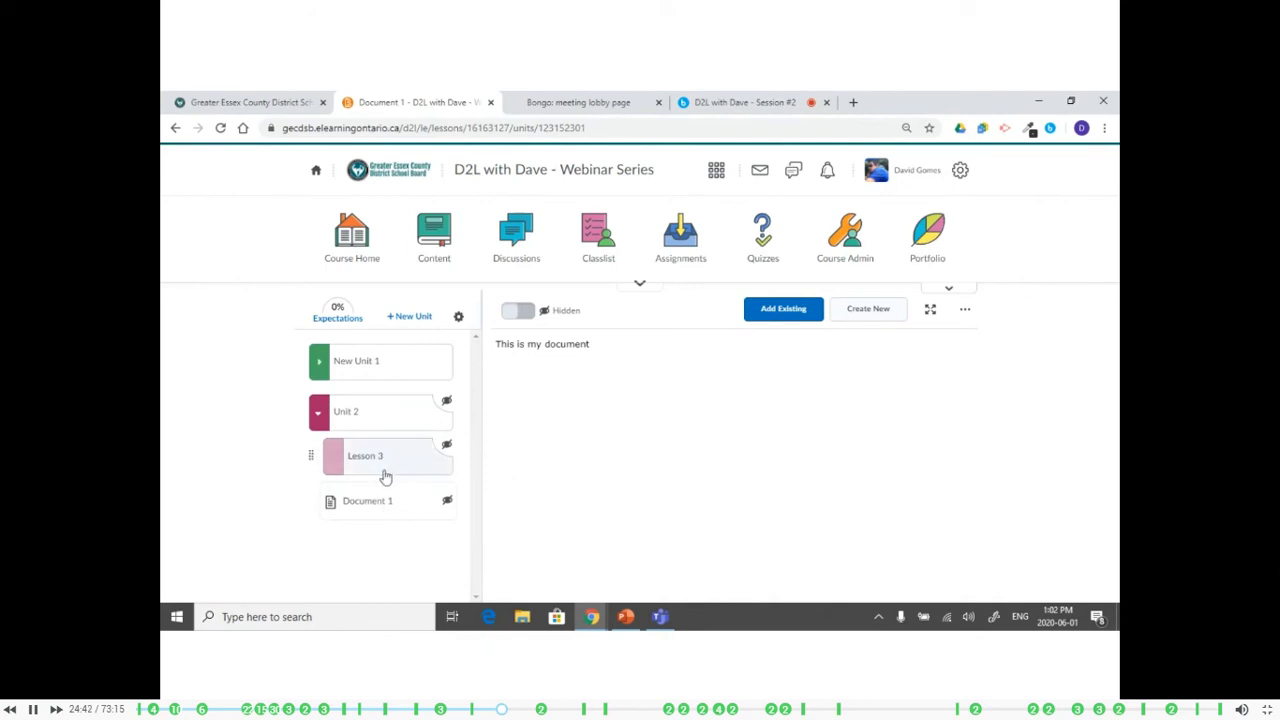
# Add the existing external tool activity "D2L with Dave - Session #2" to Unit 2
pyautogui.click(383, 423)
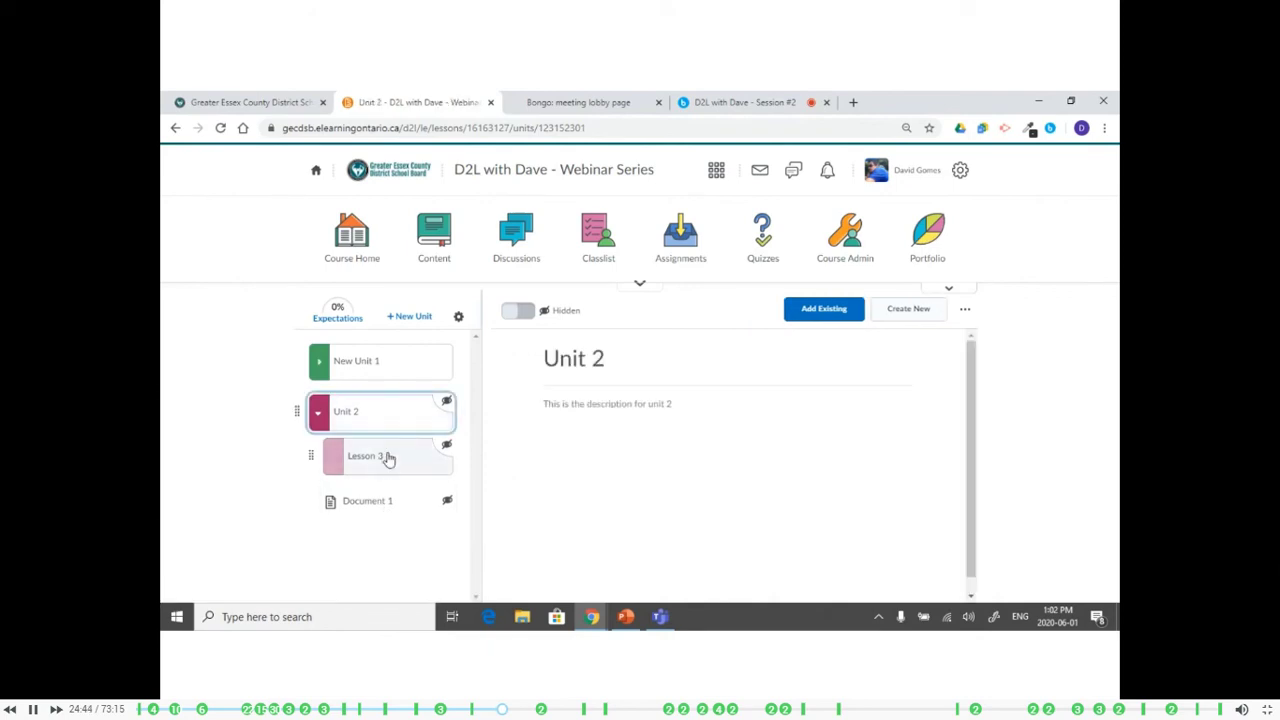
pyautogui.click(820, 316)
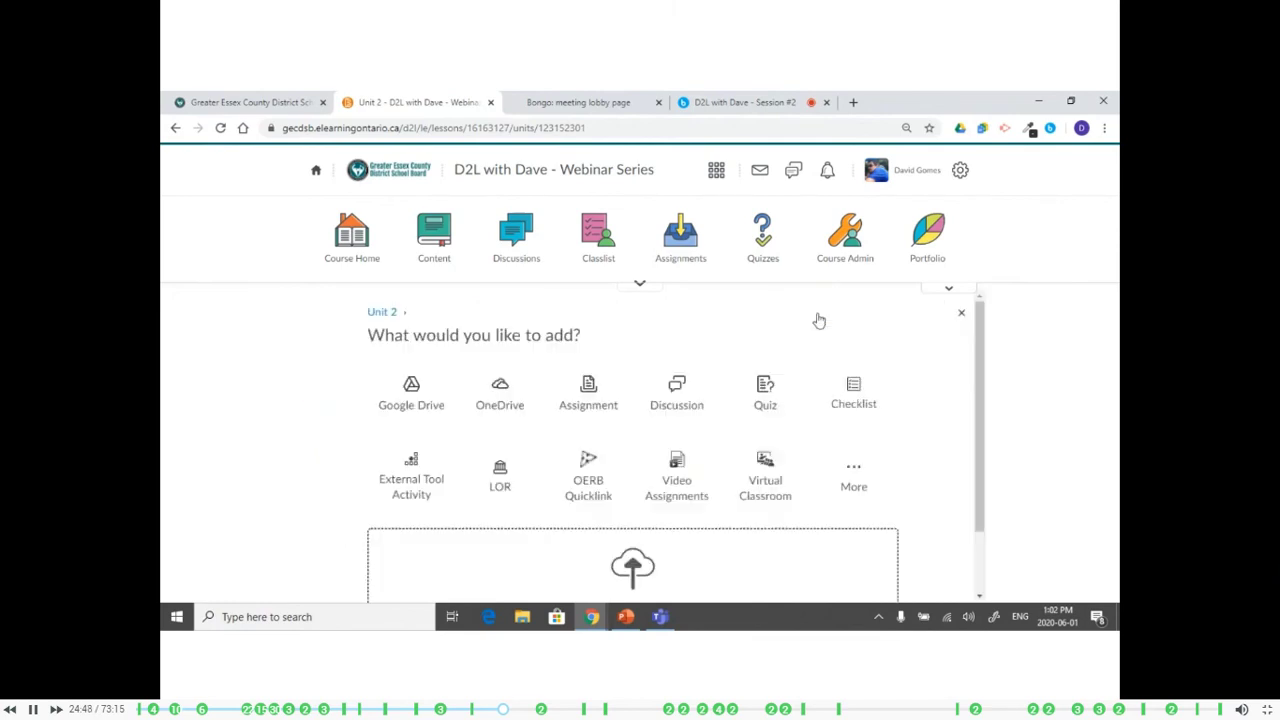
pyautogui.scroll(-1, 897, 383)
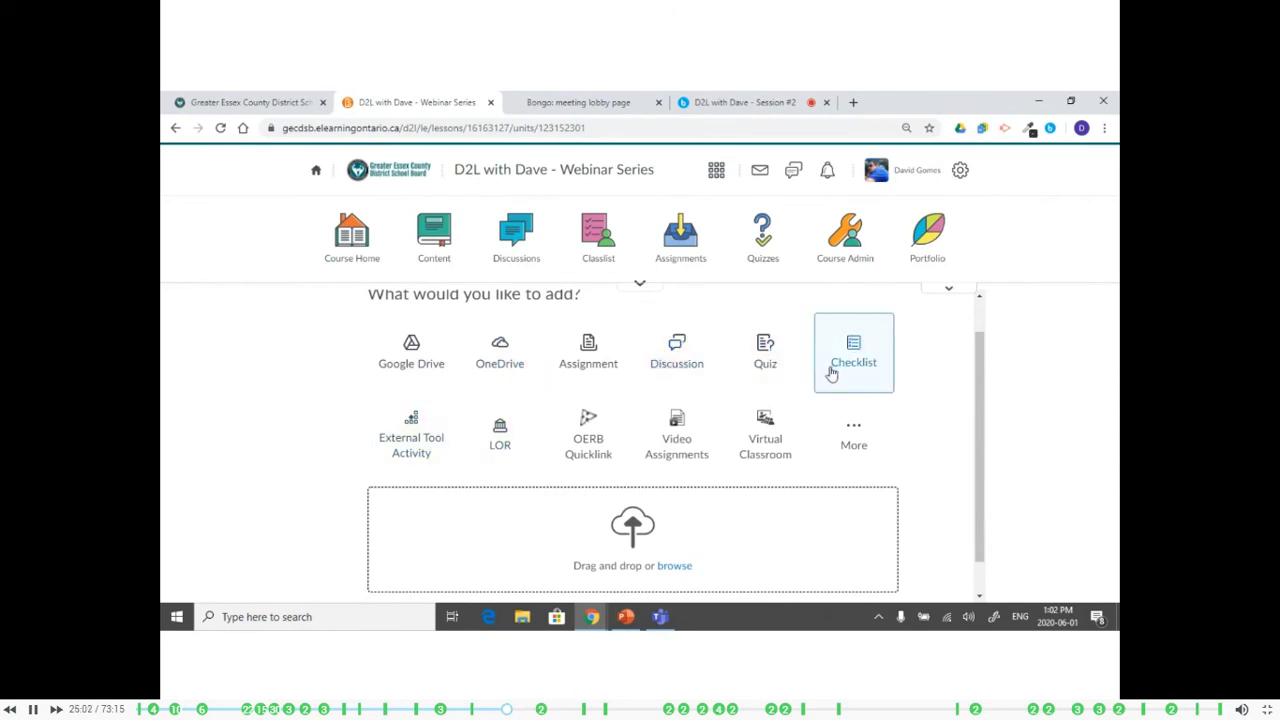
pyautogui.click(411, 437)
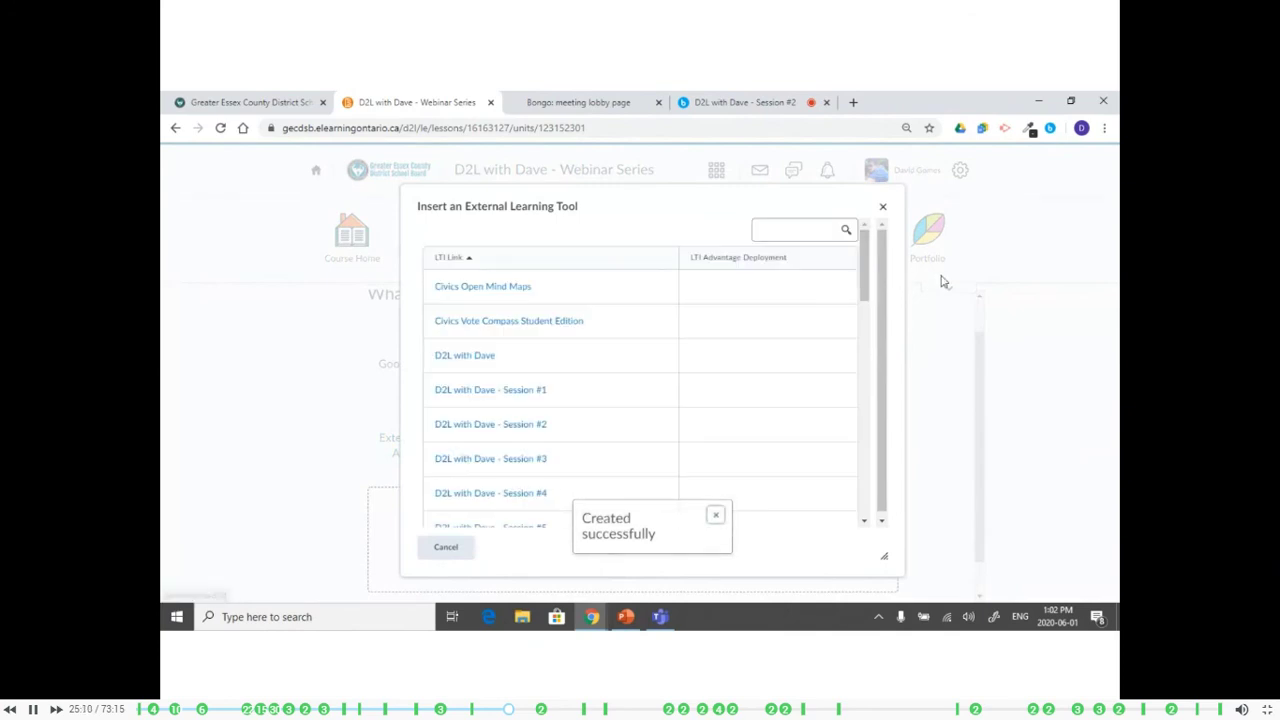
pyautogui.moveTo(862, 271); pyautogui.dragTo(894, 294)
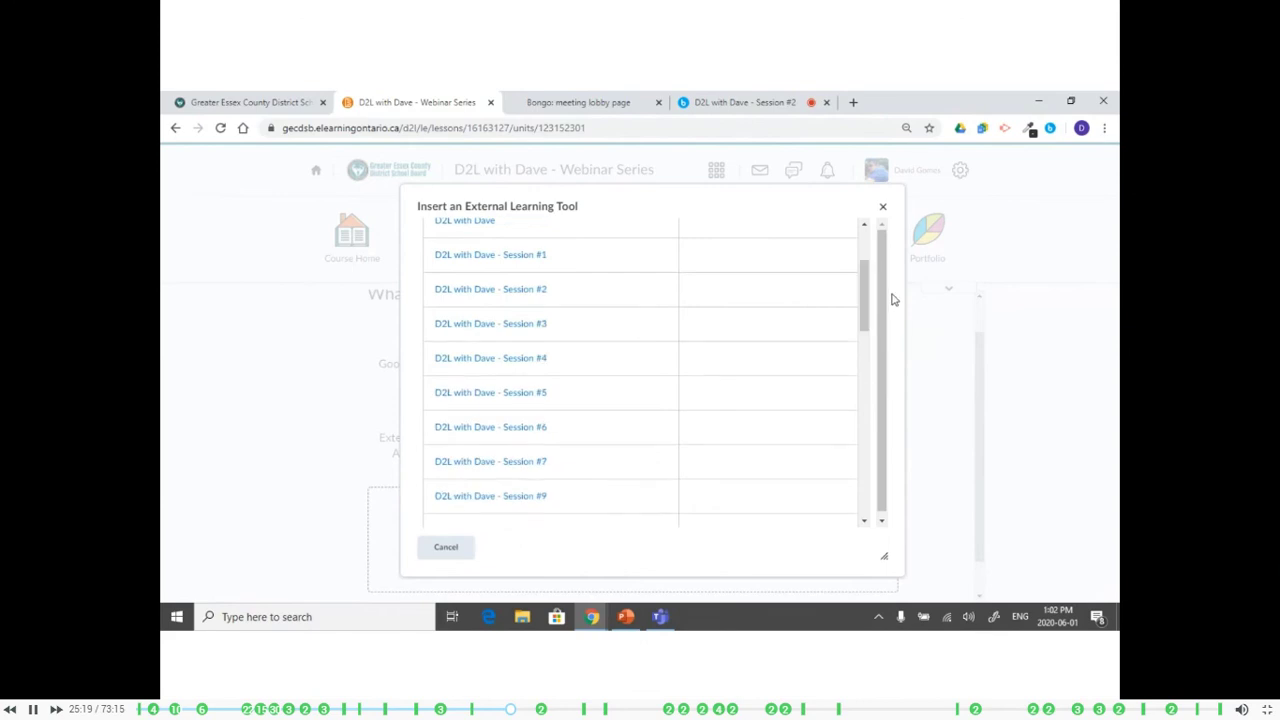
pyautogui.click(500, 292)
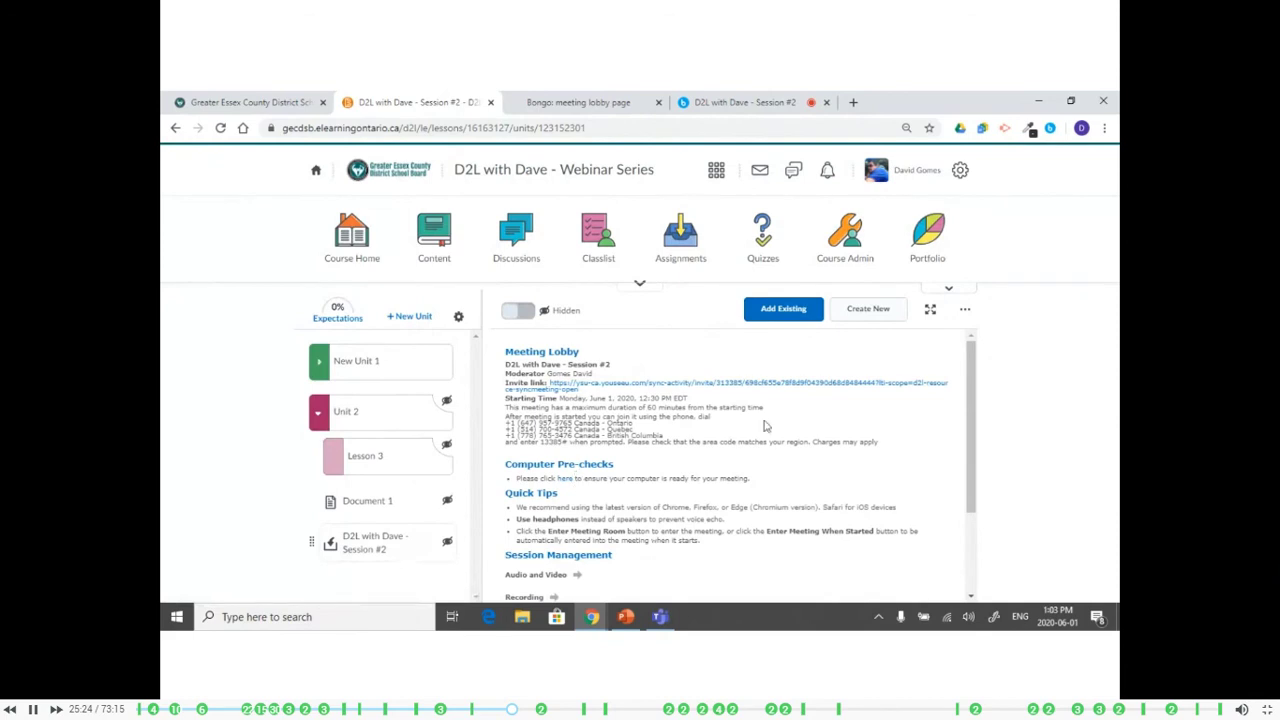
pyautogui.scroll(-3, 705, 470)
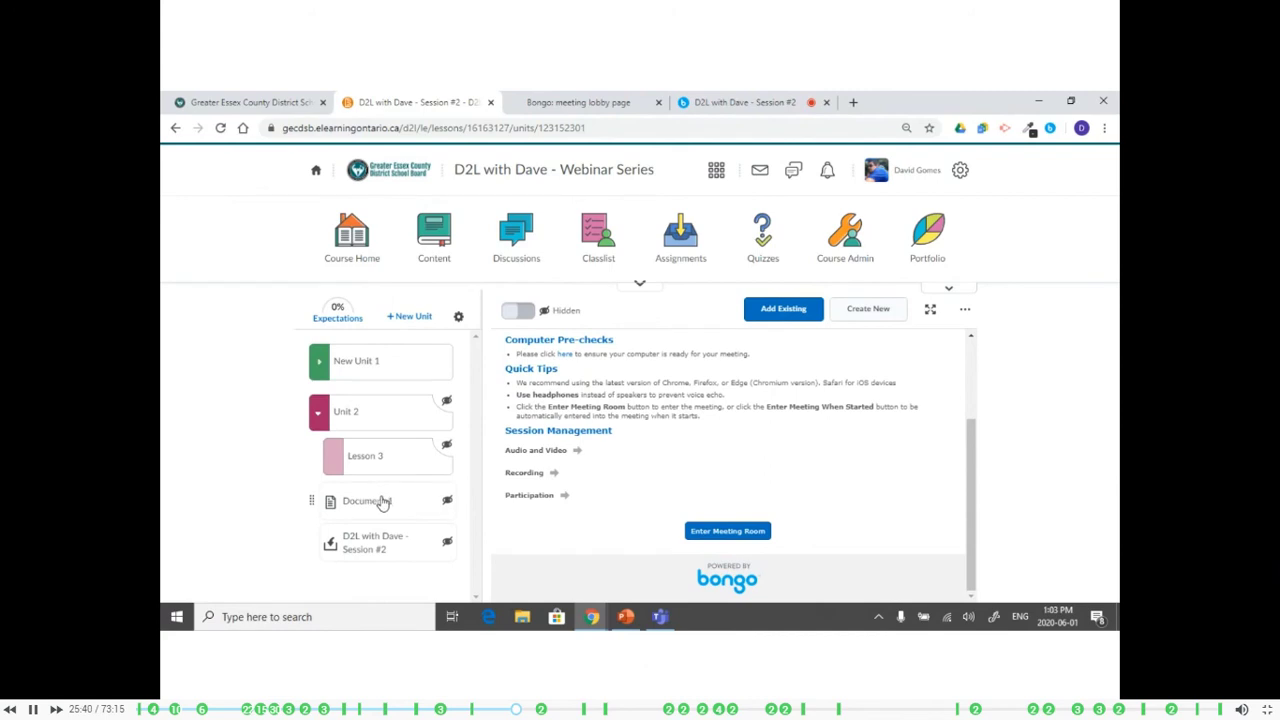
# Review the additional course material and third-party types that can be added to Unit 2, and close the list
pyautogui.click(781, 310)
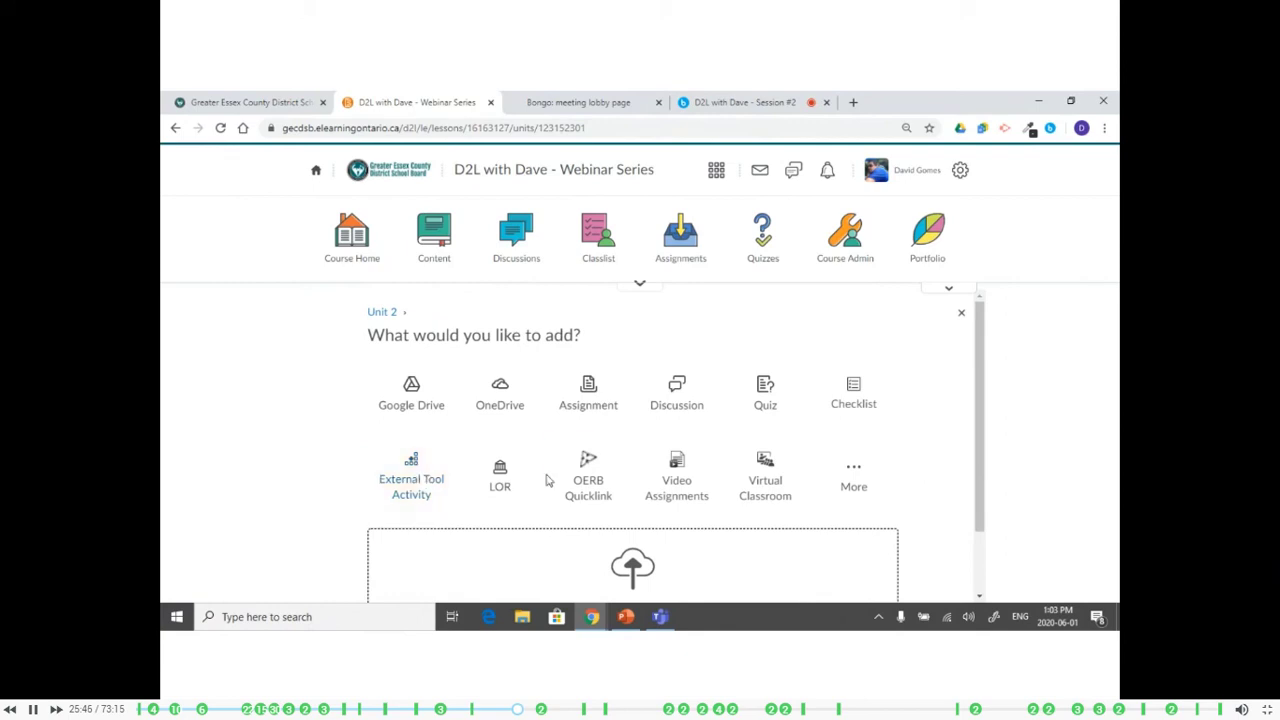
pyautogui.click(855, 477)
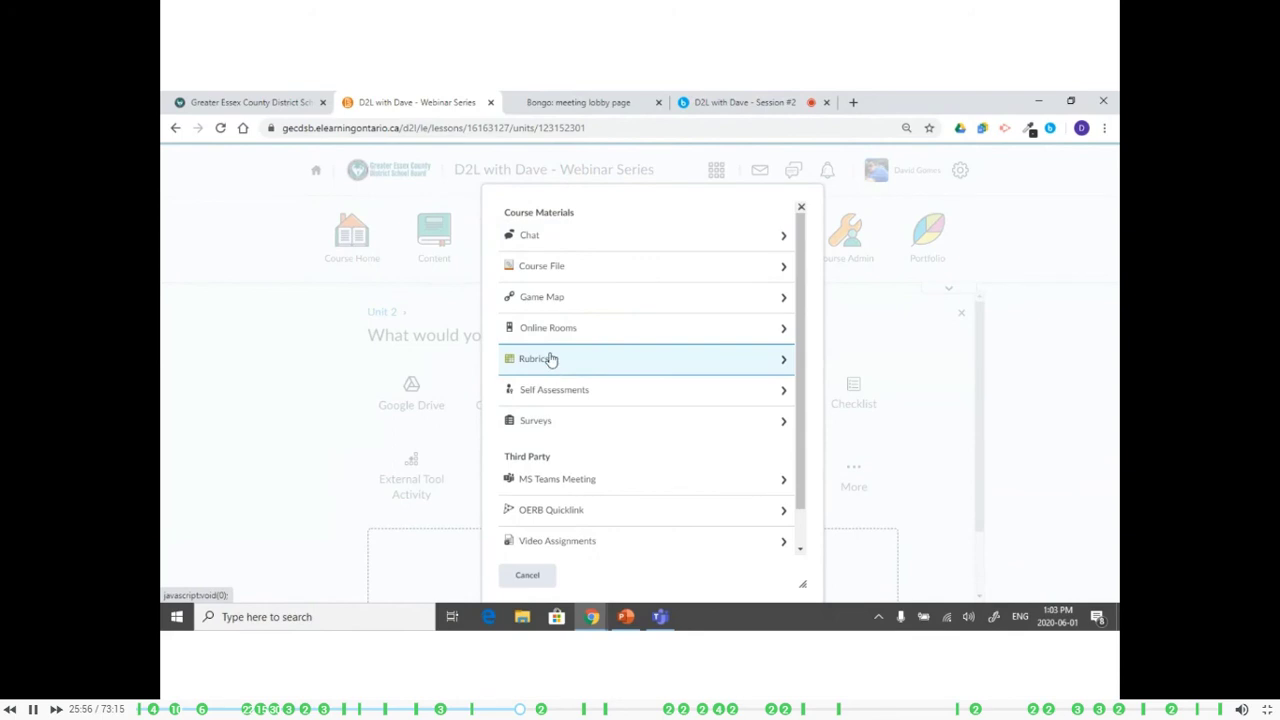
pyautogui.scroll(-1, 803, 383)
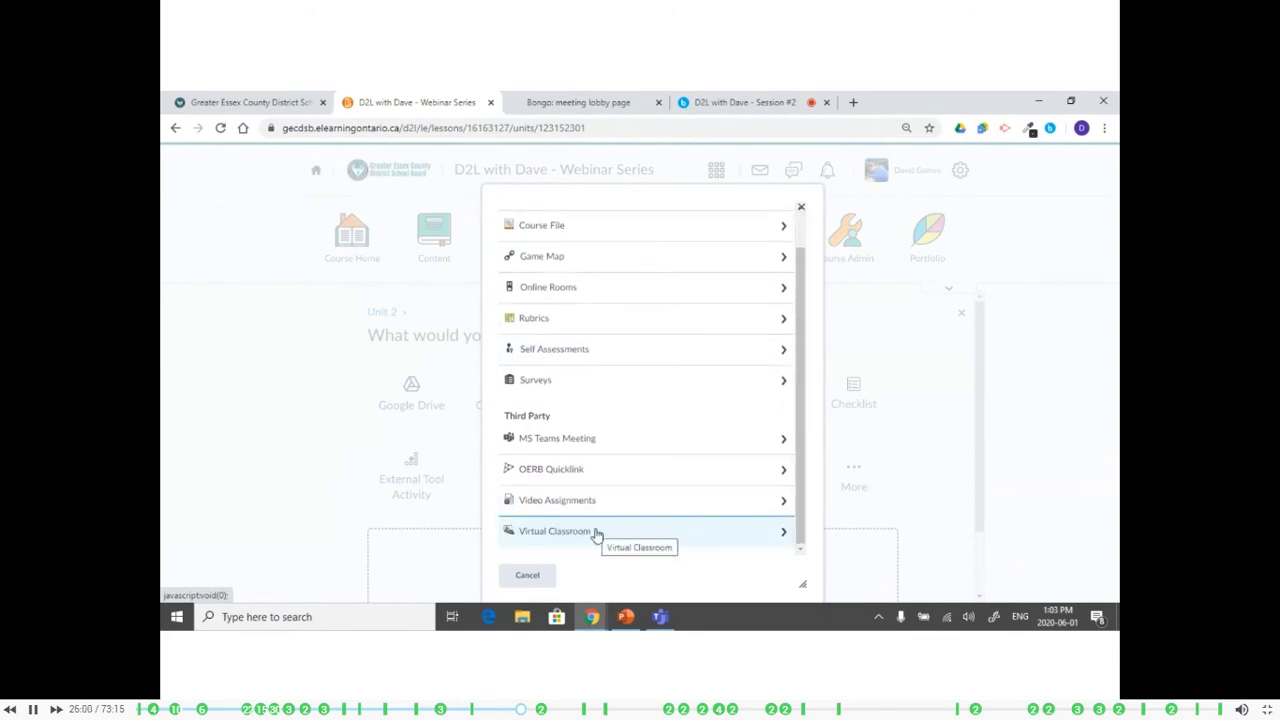
pyautogui.moveTo(803, 463); pyautogui.dragTo(812, 391)
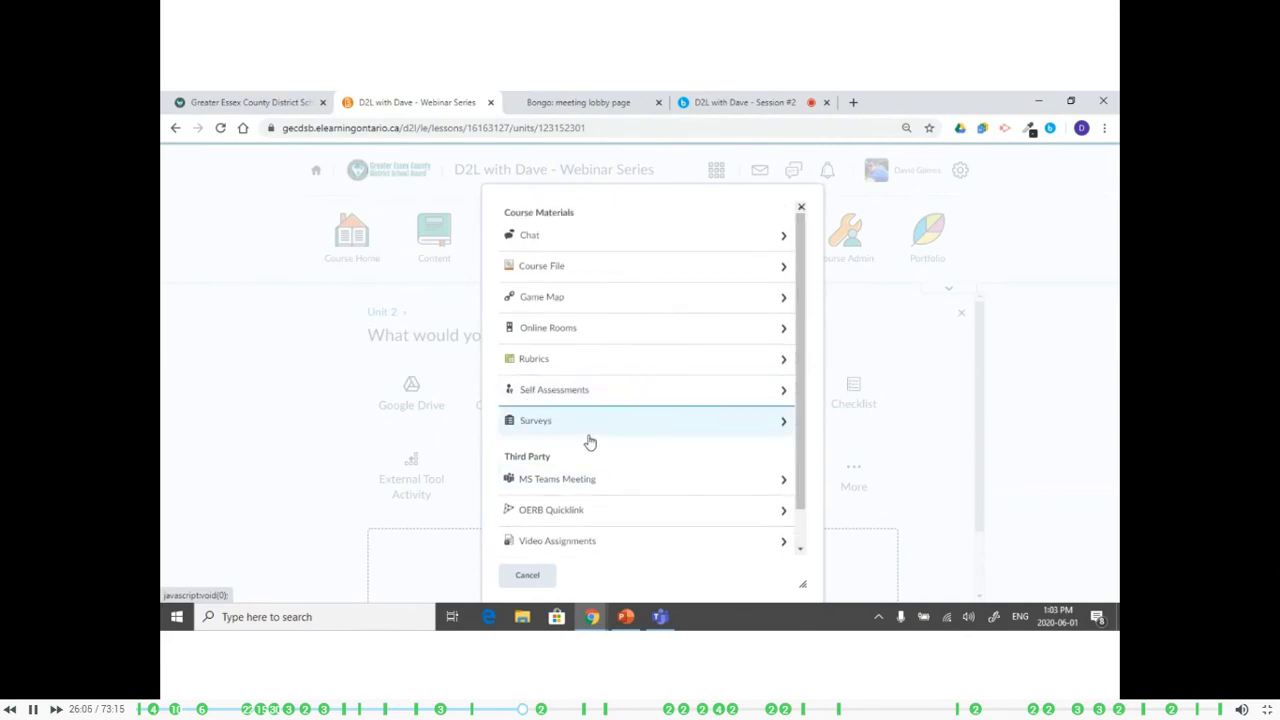
pyautogui.click(800, 210)
# Upload the PowerPoint file "D2L with Dave - Session #2" from the Downloads folder to Unit 2
pyautogui.scroll(-1, 950, 421)
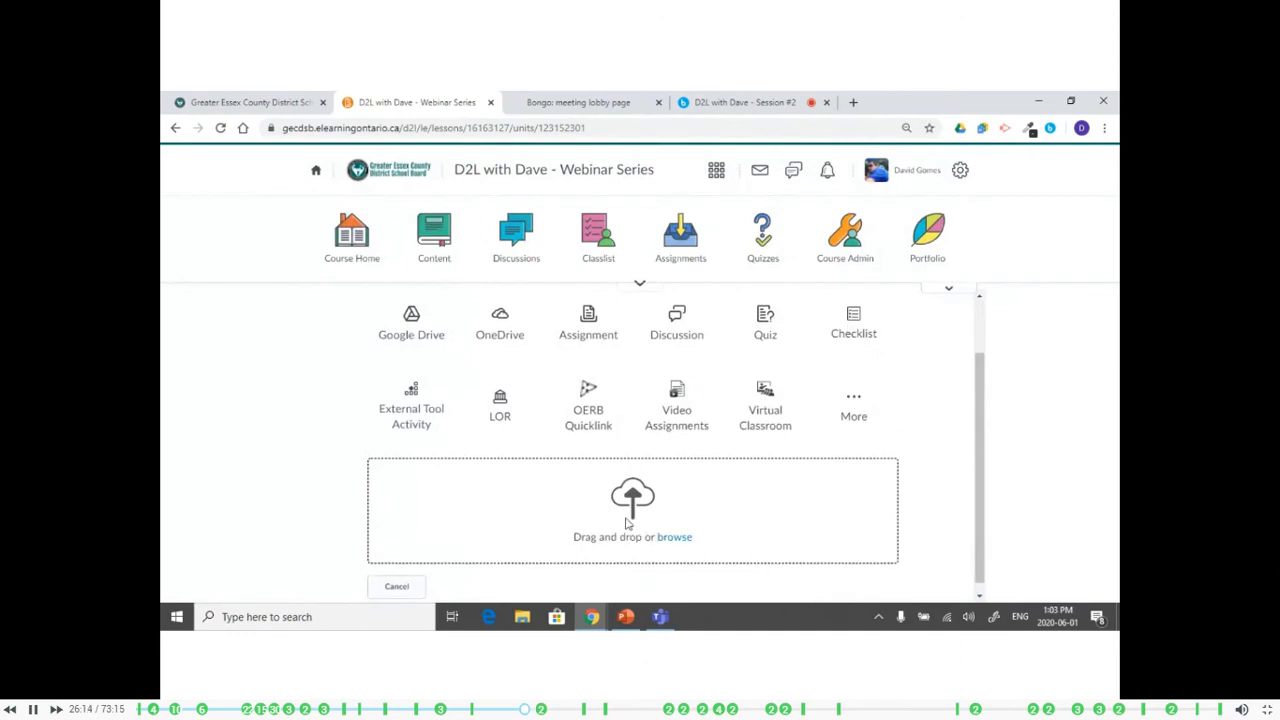
pyautogui.click(674, 538)
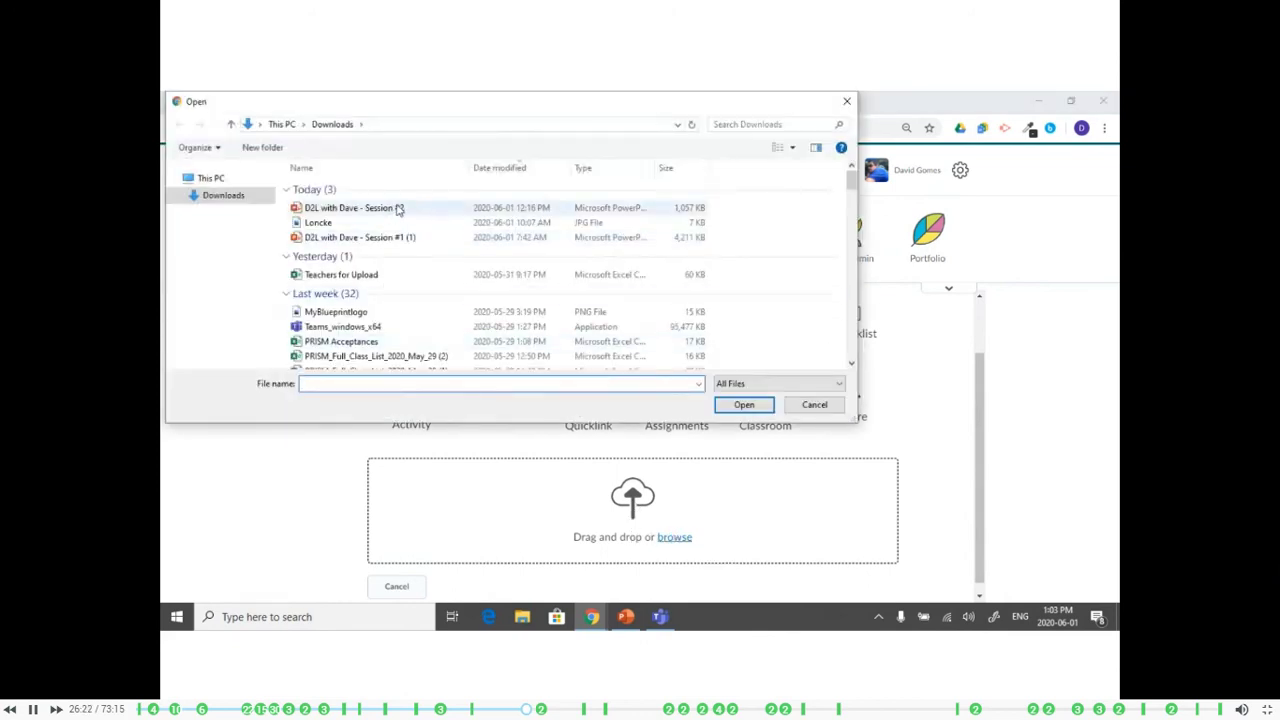
pyautogui.doubleClick(390, 212)
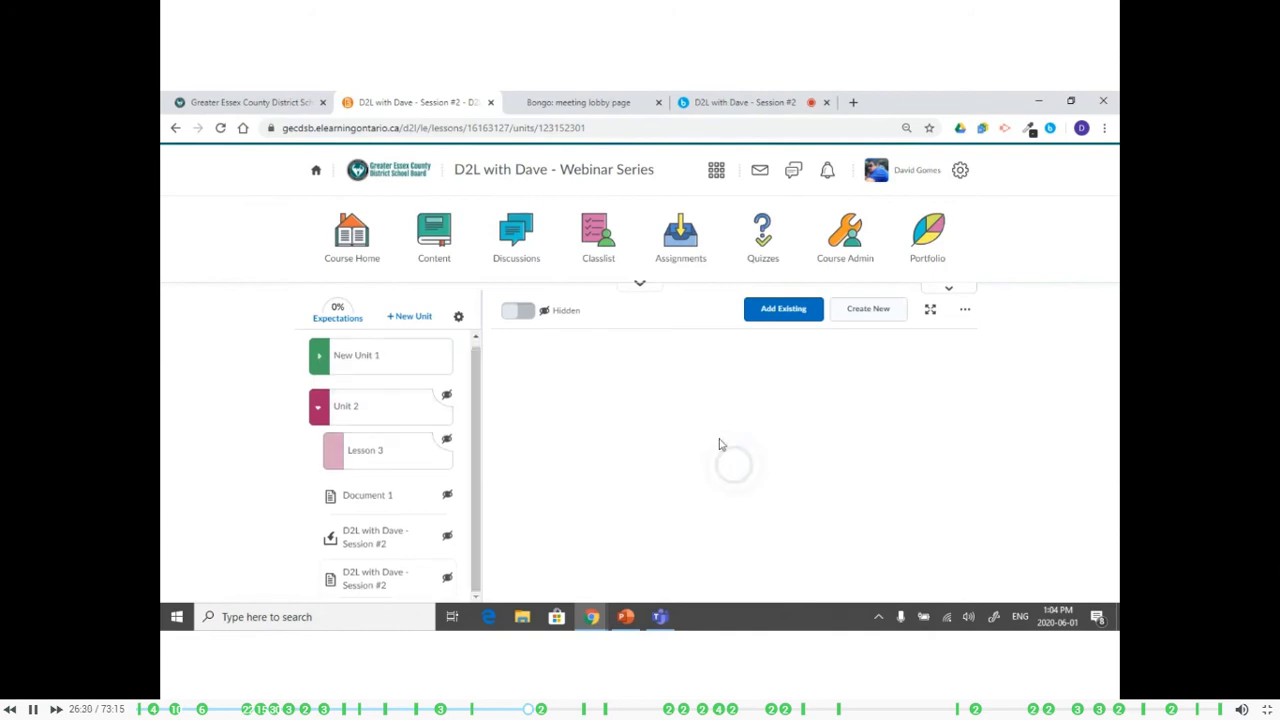
# Open the uploaded Session #2 presentation in Unit 2 and look through its first slides
pyautogui.click(368, 592)
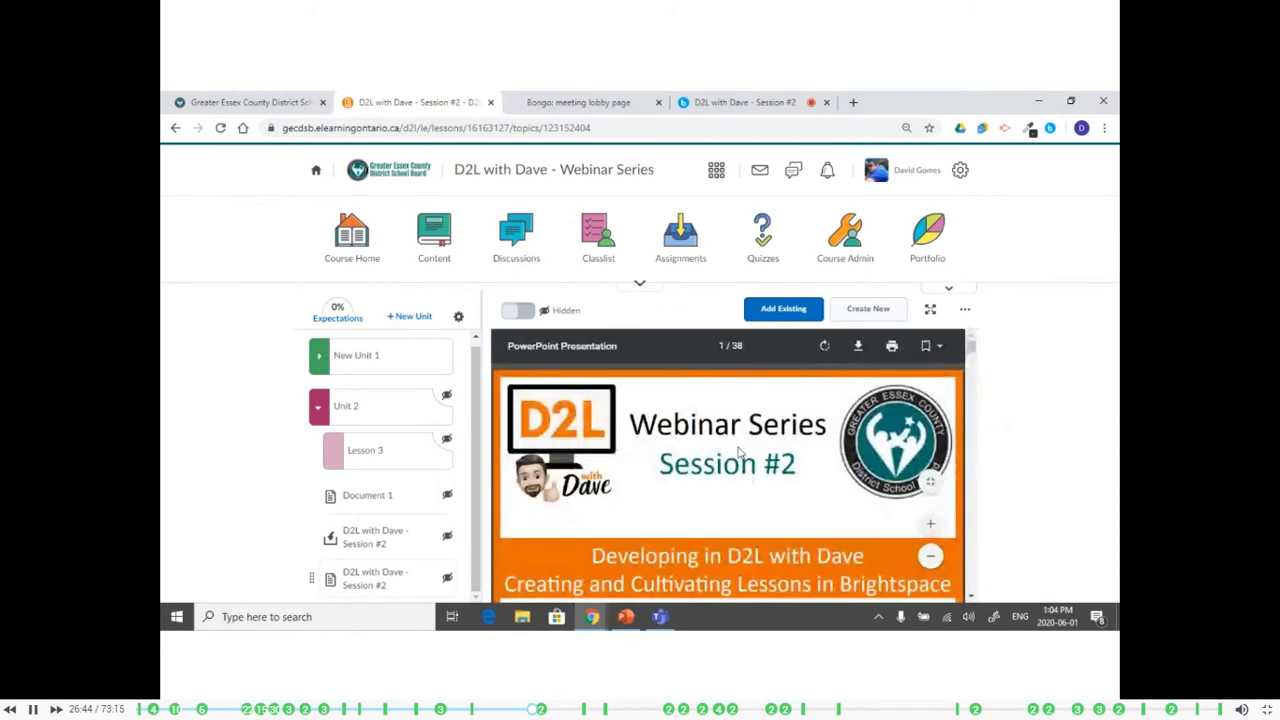
pyautogui.scroll(-5, 747, 463)
pyautogui.scroll(-10, 747, 463)
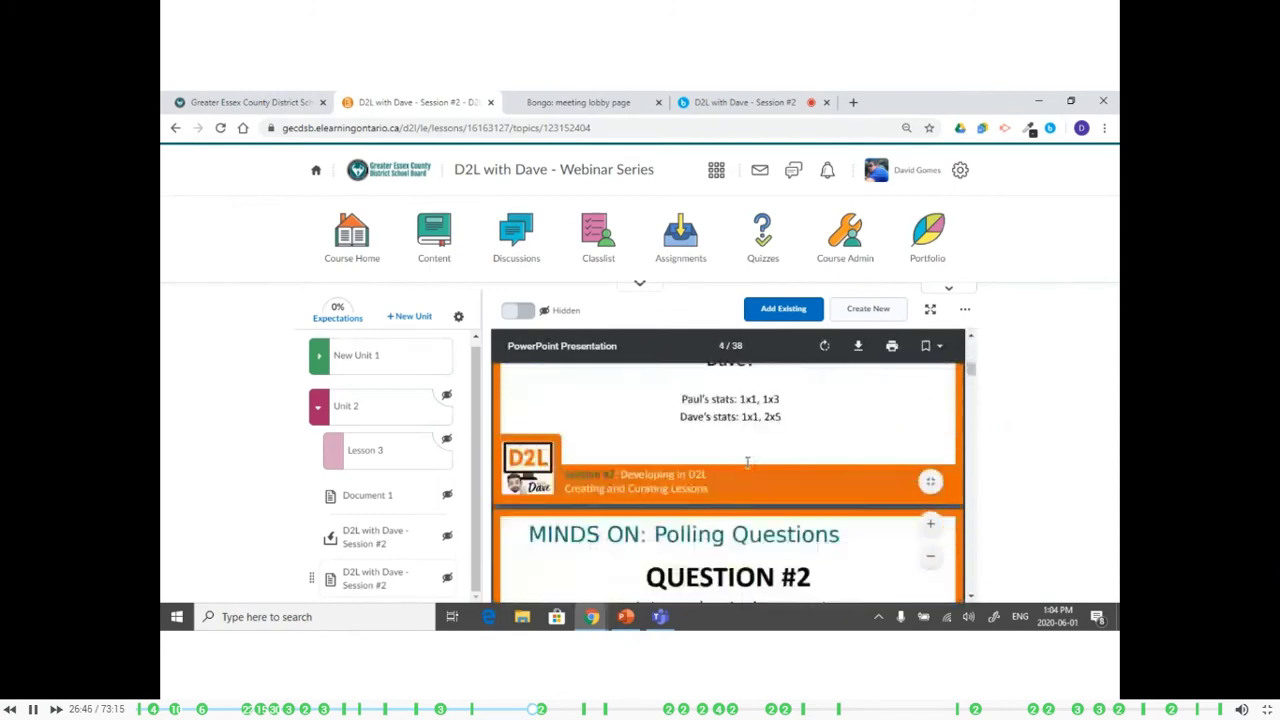
pyautogui.scroll(10, 747, 463)
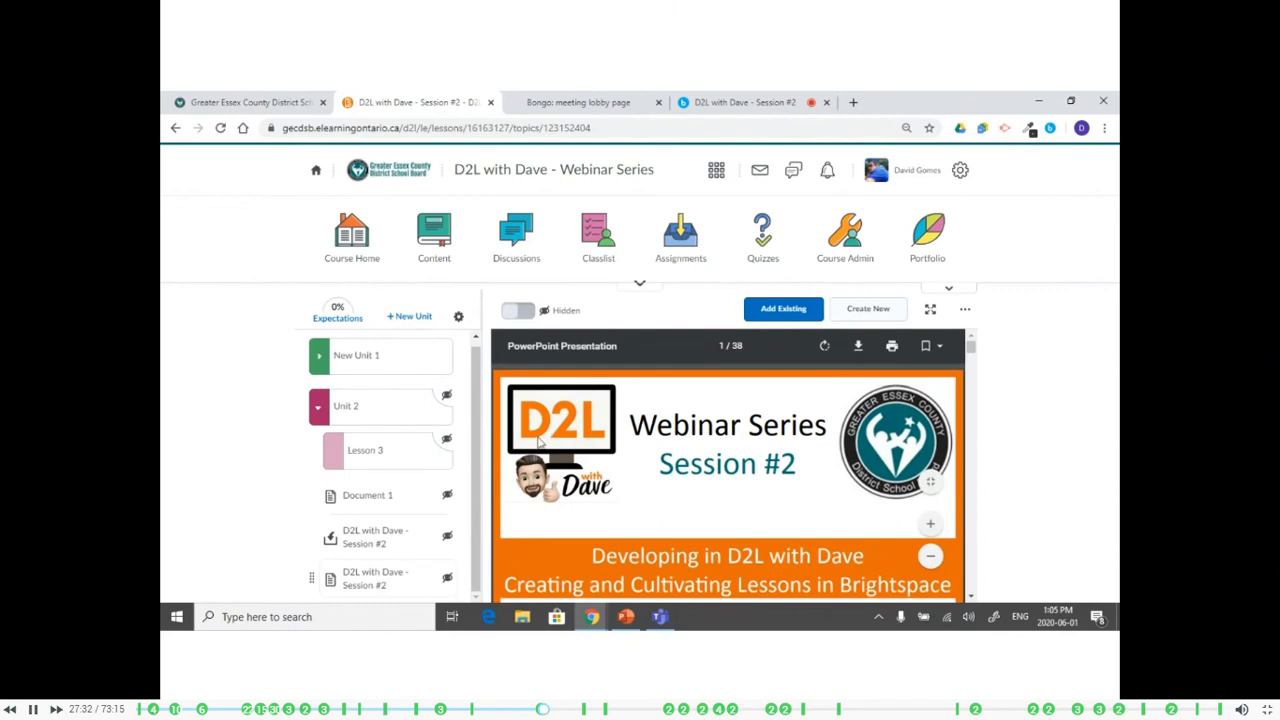
# Make the uploaded presentation, Unit 2, Lesson 3, Document 1 and the Session #2 meeting activity visible to students
pyautogui.click(522, 313)
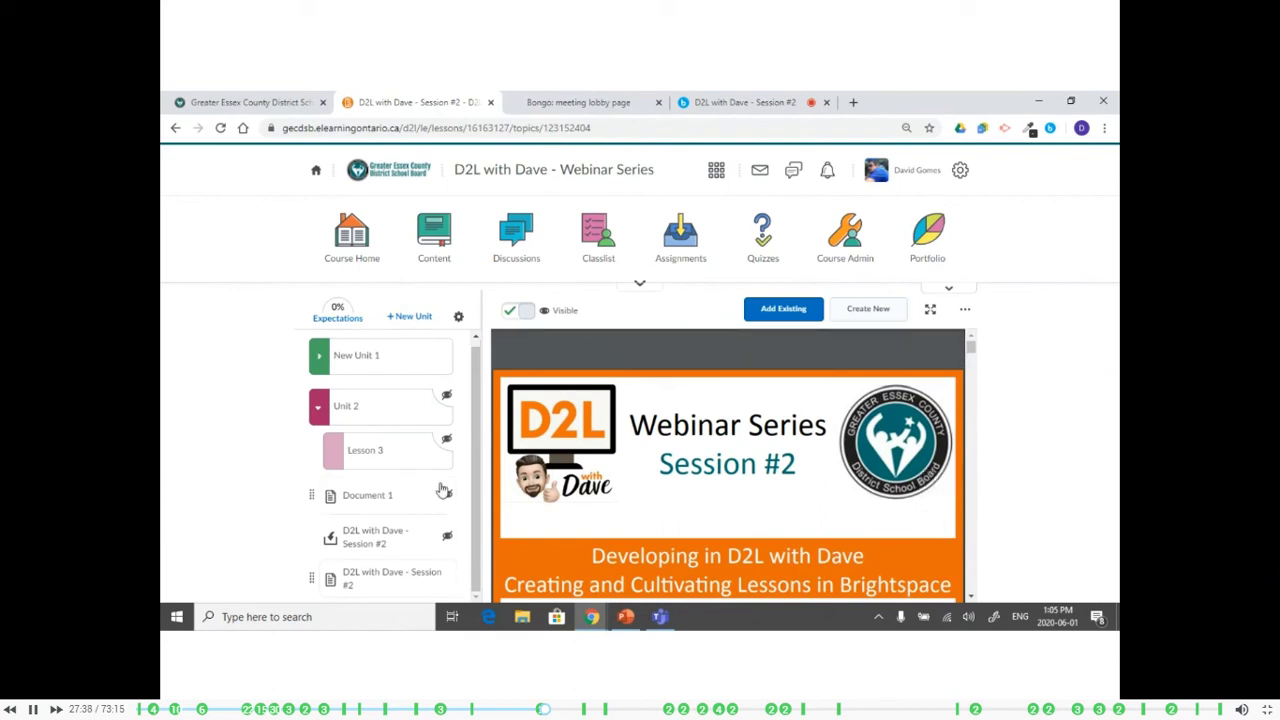
pyautogui.click(430, 407)
pyautogui.click(517, 313)
pyautogui.click(428, 465)
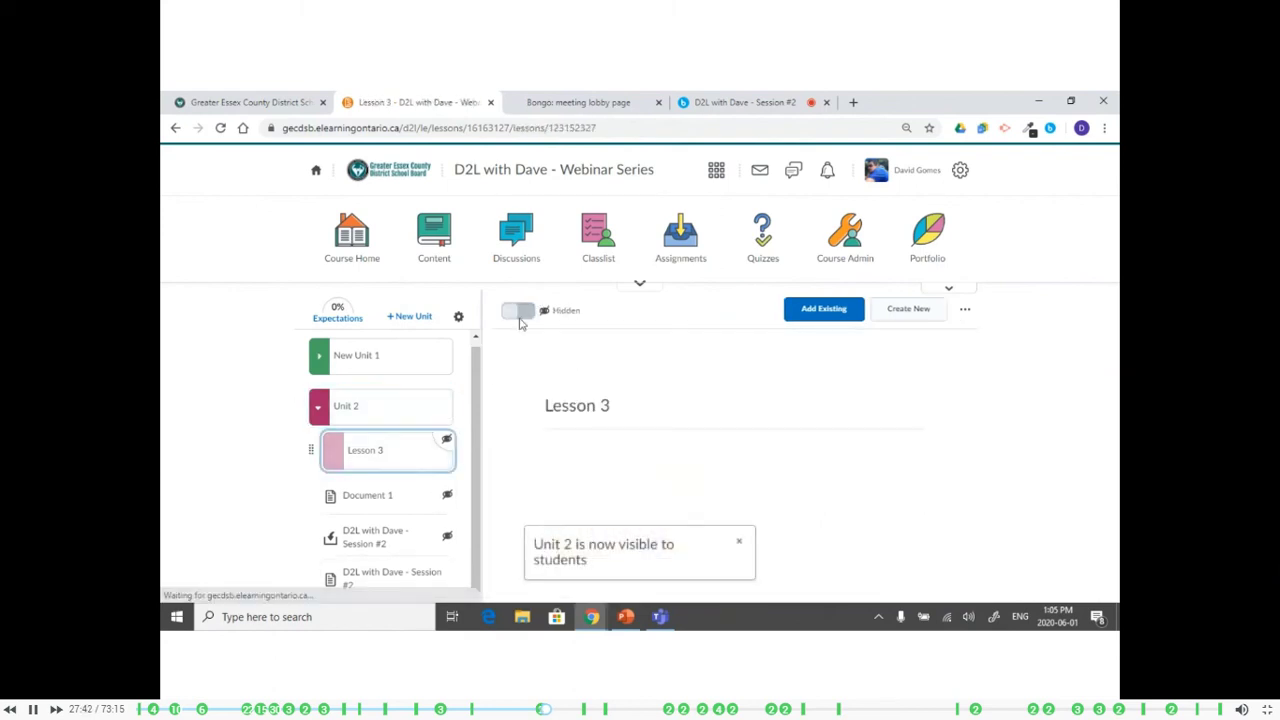
pyautogui.click(430, 500)
pyautogui.click(517, 313)
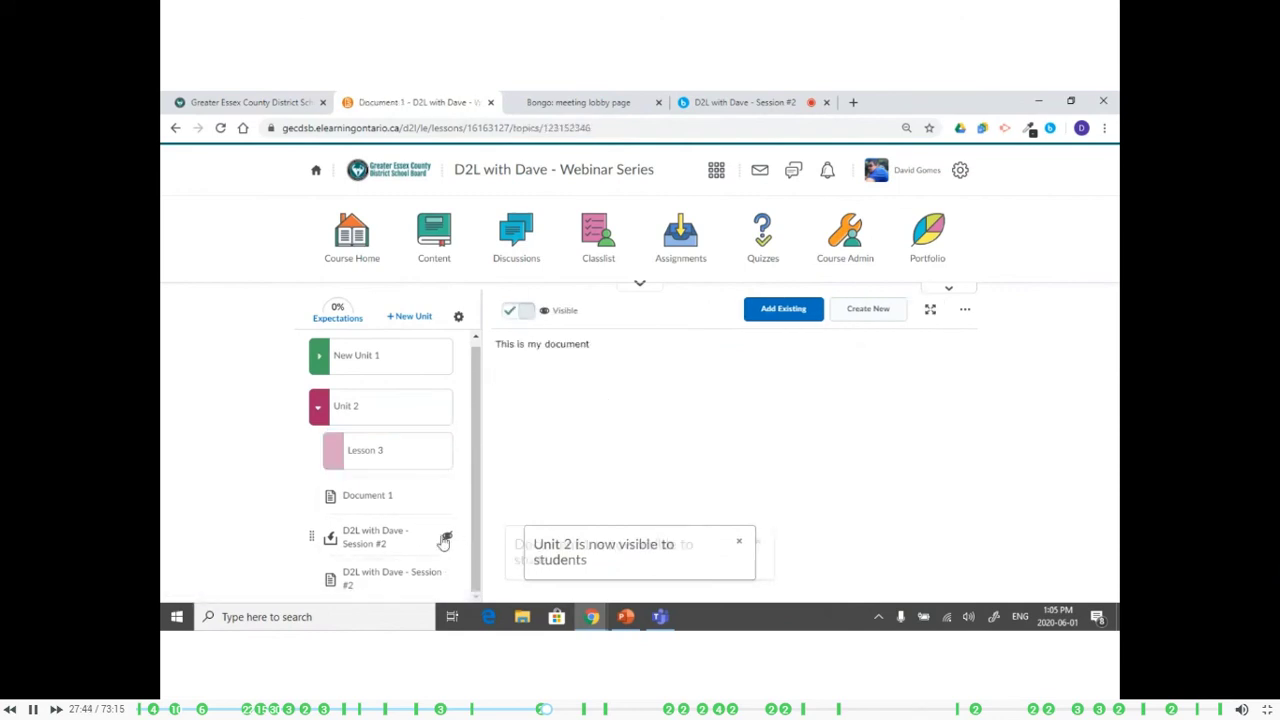
pyautogui.click(443, 568)
pyautogui.click(517, 313)
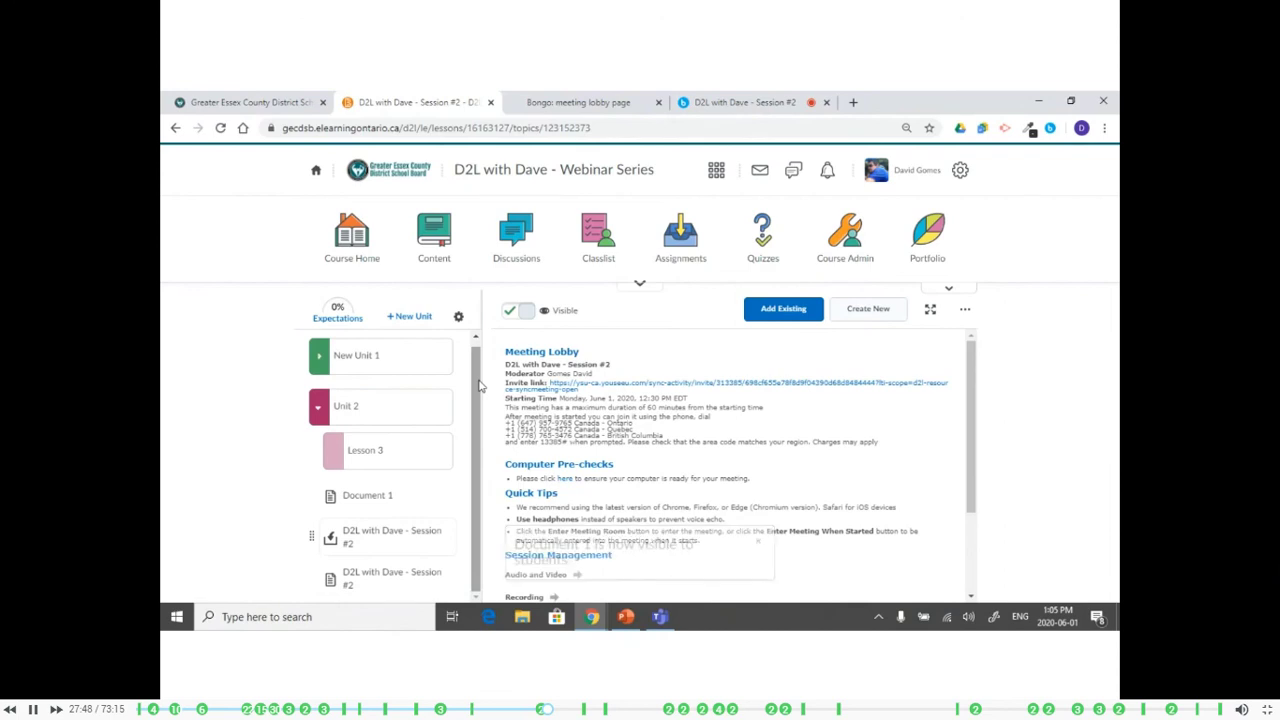
# Switch to PowerPoint and start the slide show from slide 16
pyautogui.click(625, 616)
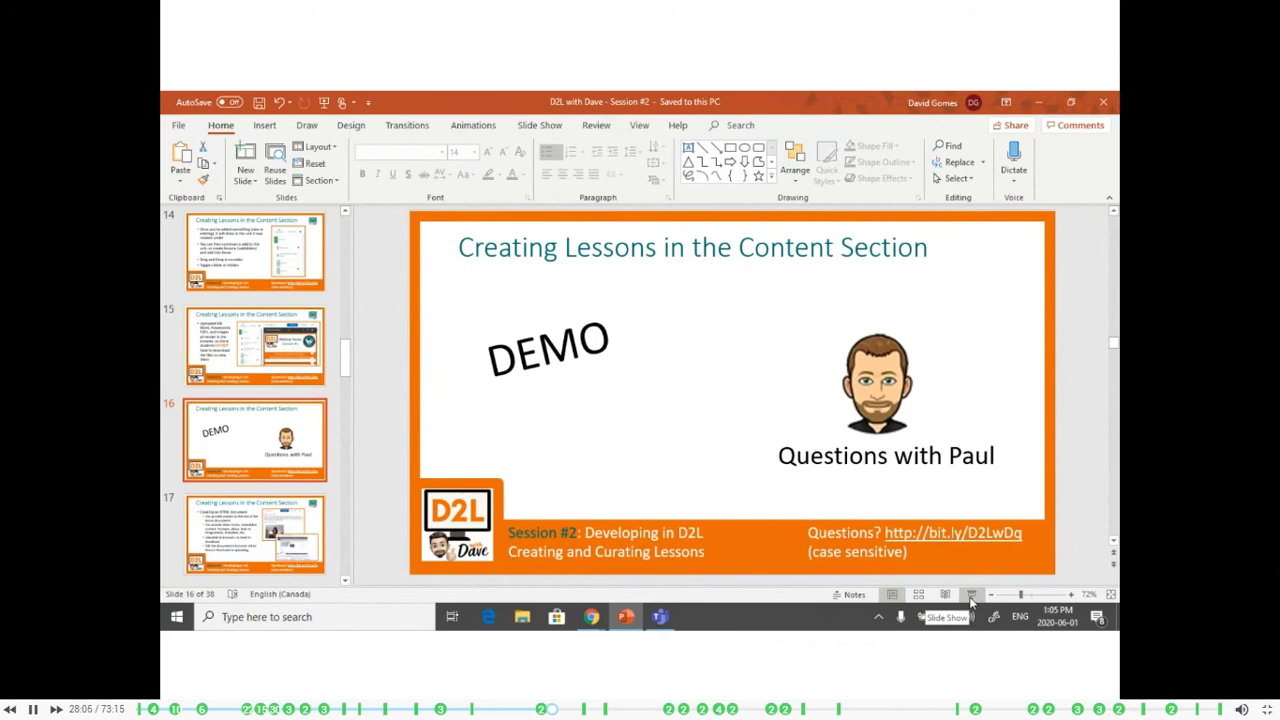
pyautogui.click(970, 596)
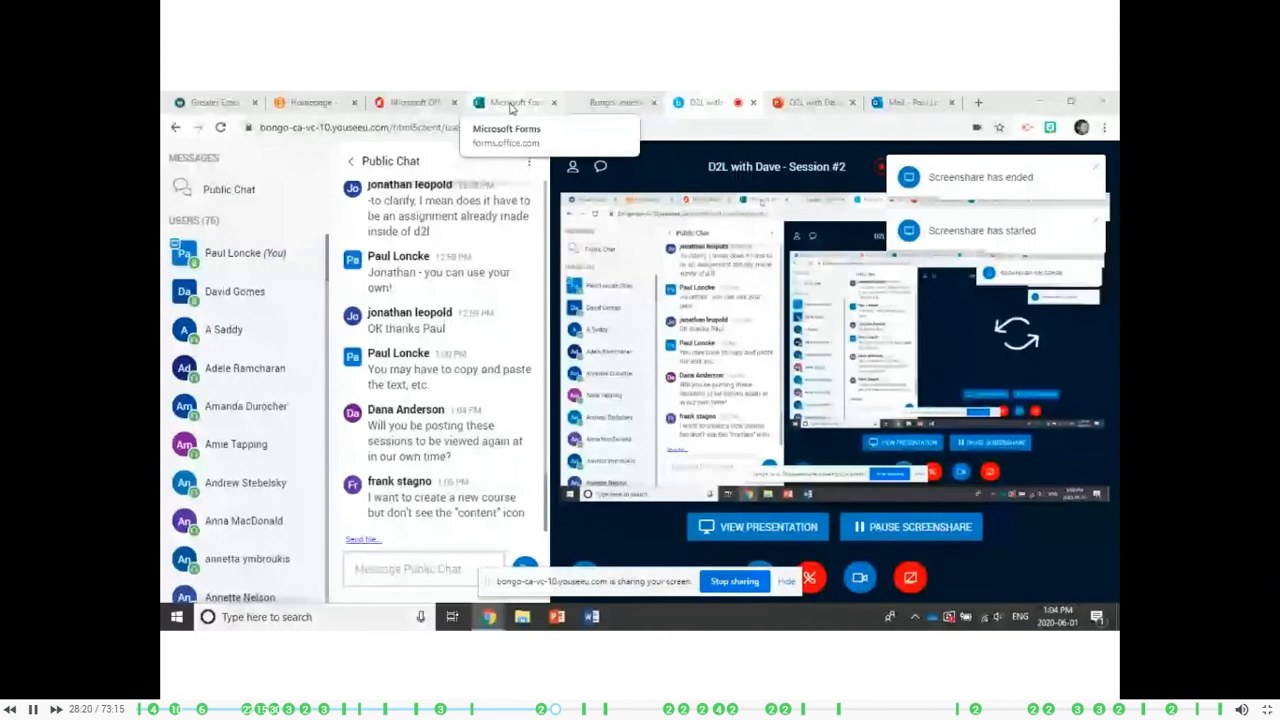
# Switch to Microsoft Forms and read through the responses to "What is your question?"
pyautogui.click(510, 104)
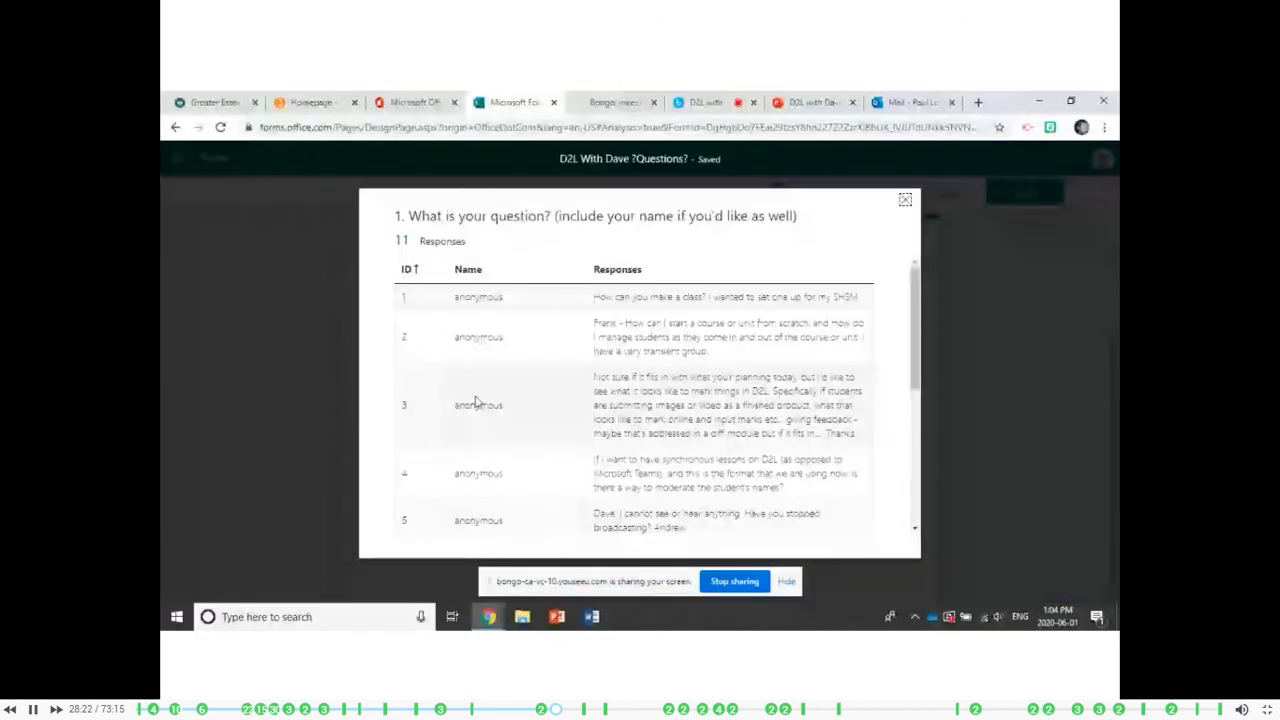
pyautogui.scroll(-5, 475, 401)
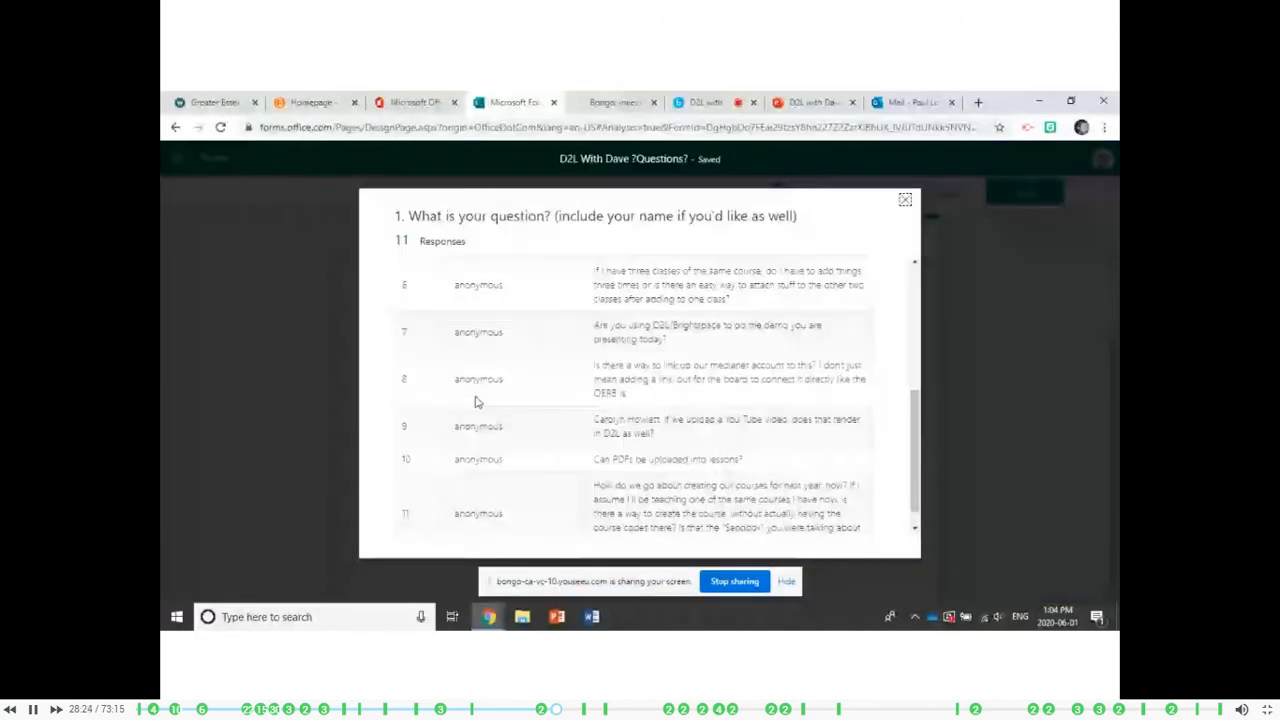
pyautogui.scroll(5, 475, 401)
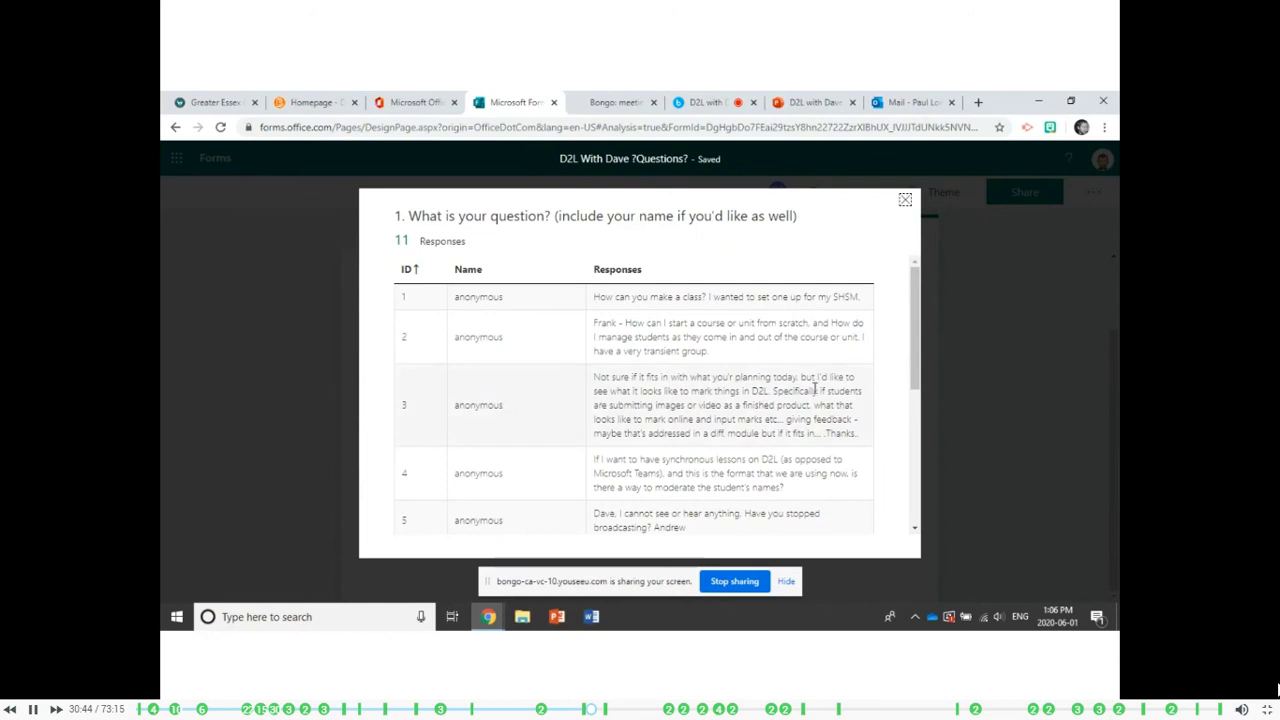
pyautogui.moveTo(916, 337); pyautogui.dragTo(916, 398)
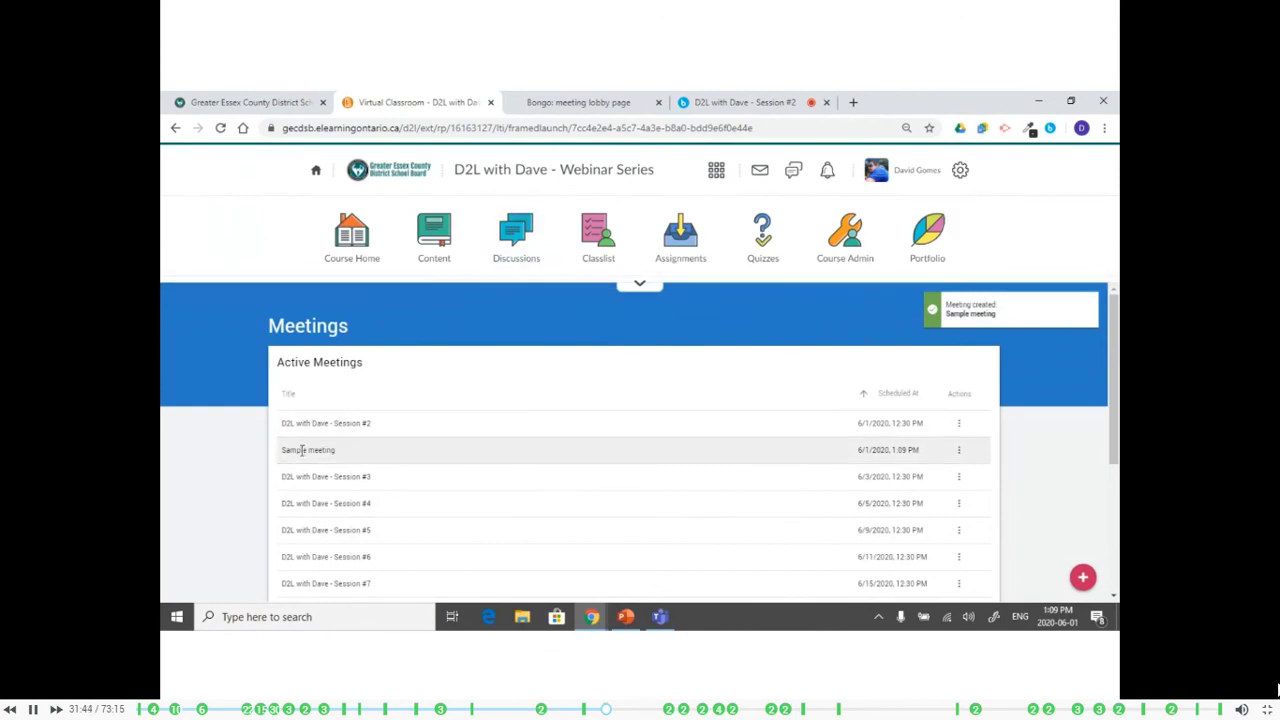
# Inspect the actions offered for "Sample meeting" in the active meetings list and close them without choosing one
pyautogui.moveTo(283, 450); pyautogui.dragTo(966, 457)
pyautogui.click(1014, 464)
pyautogui.click(959, 451)
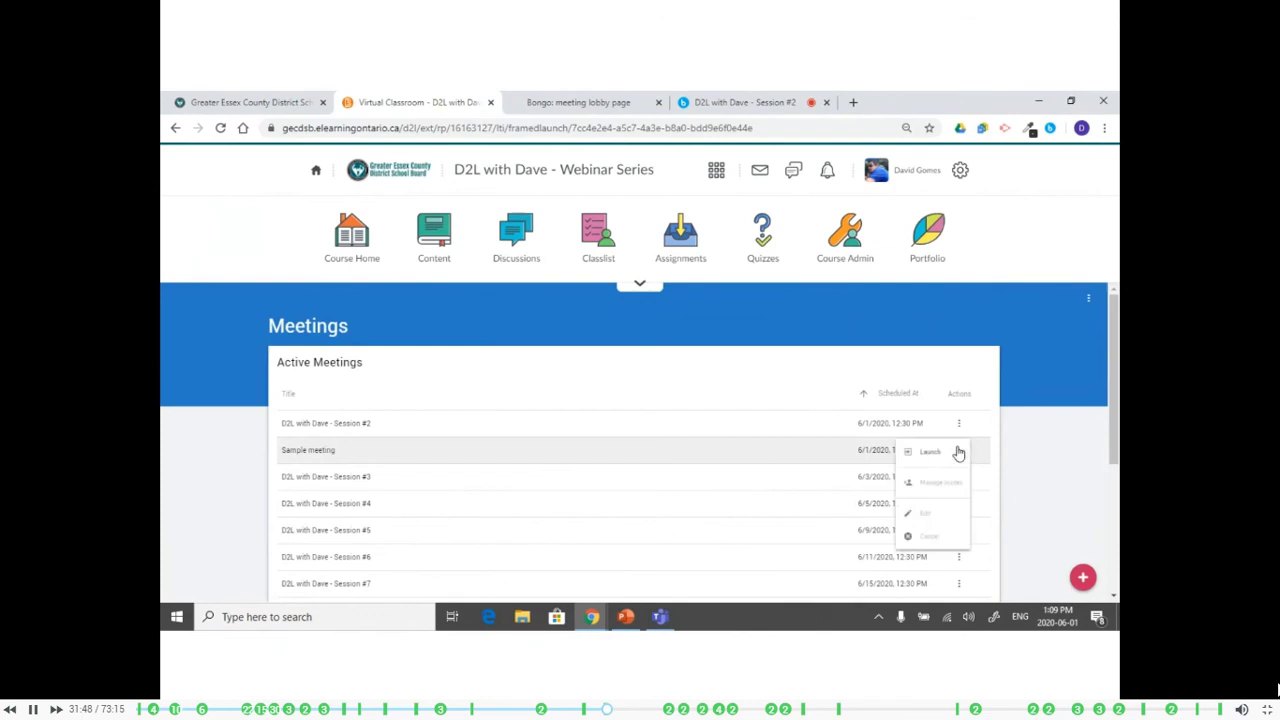
pyautogui.click(1020, 433)
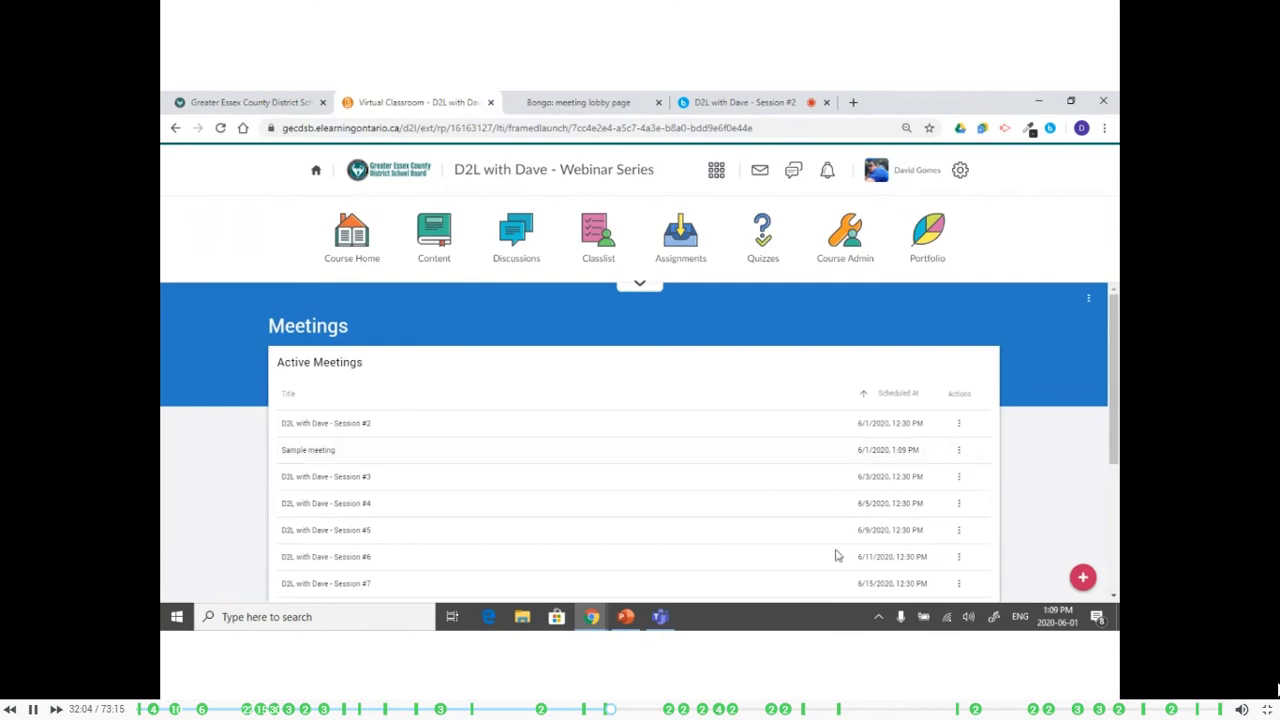
pyautogui.click(591, 617)
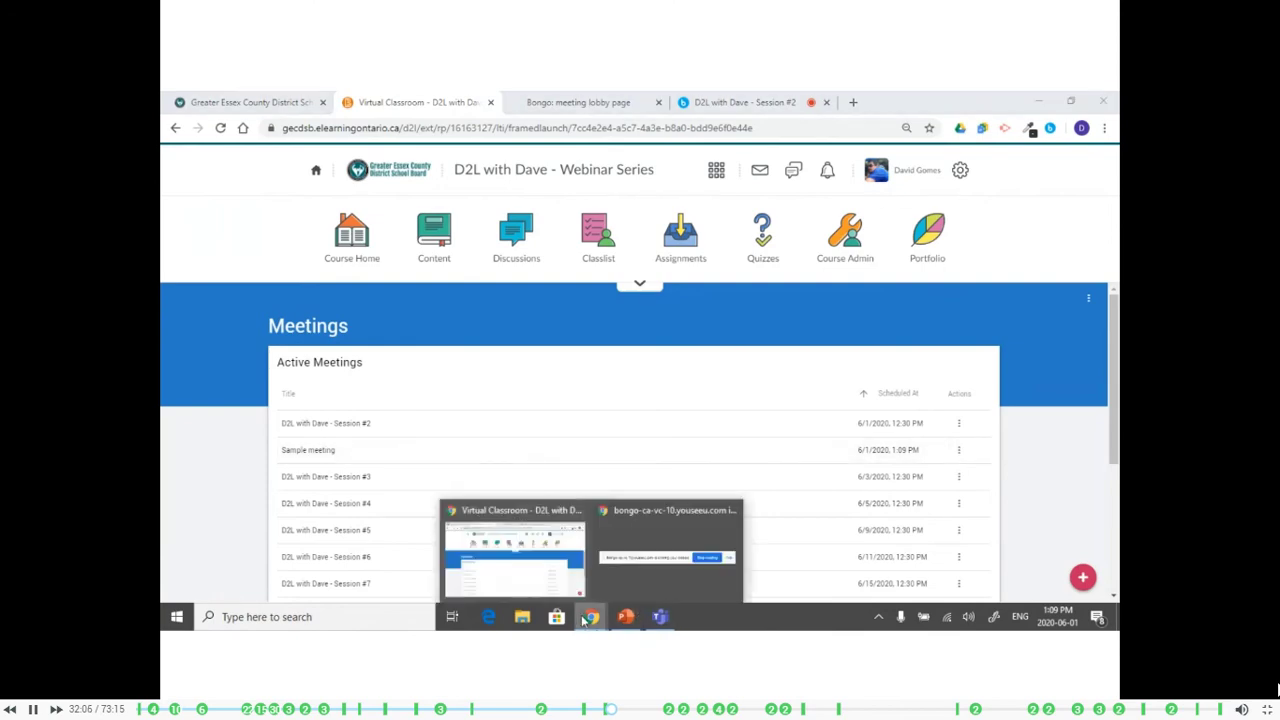
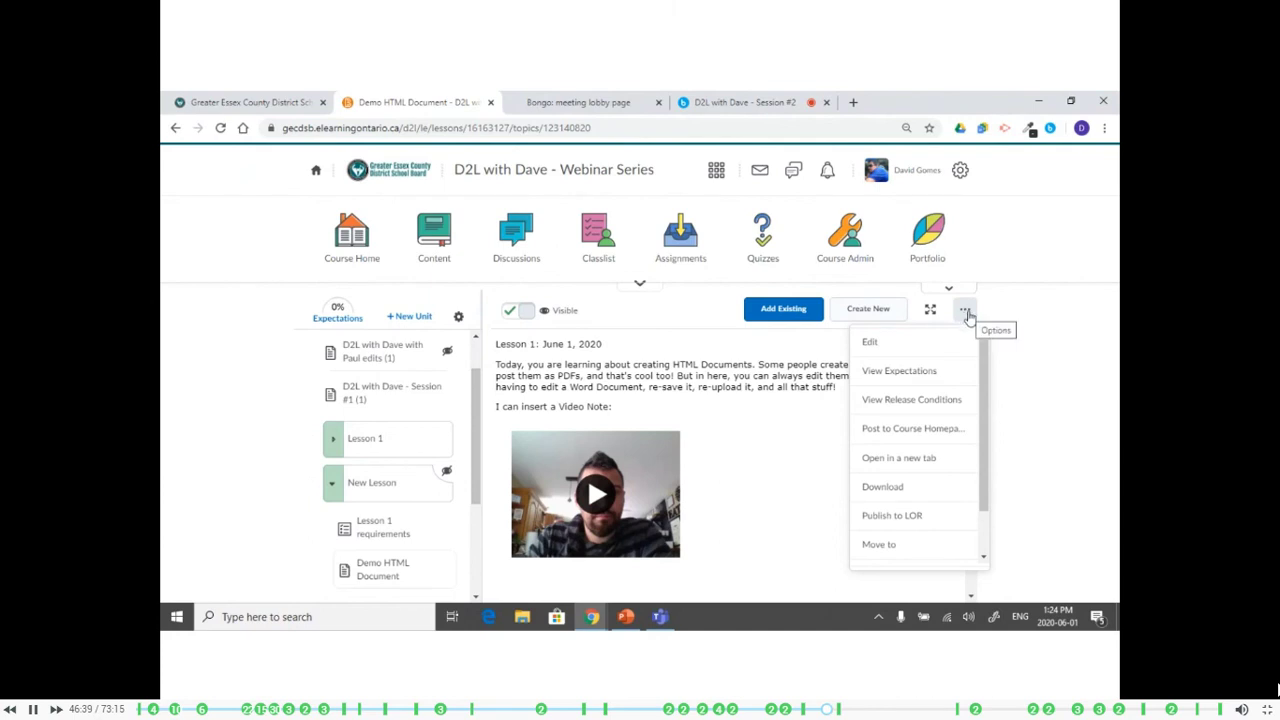
# Open Demo HTML Document for editing and add a blank line below "I can insert a Video Note:"
pyautogui.click(888, 349)
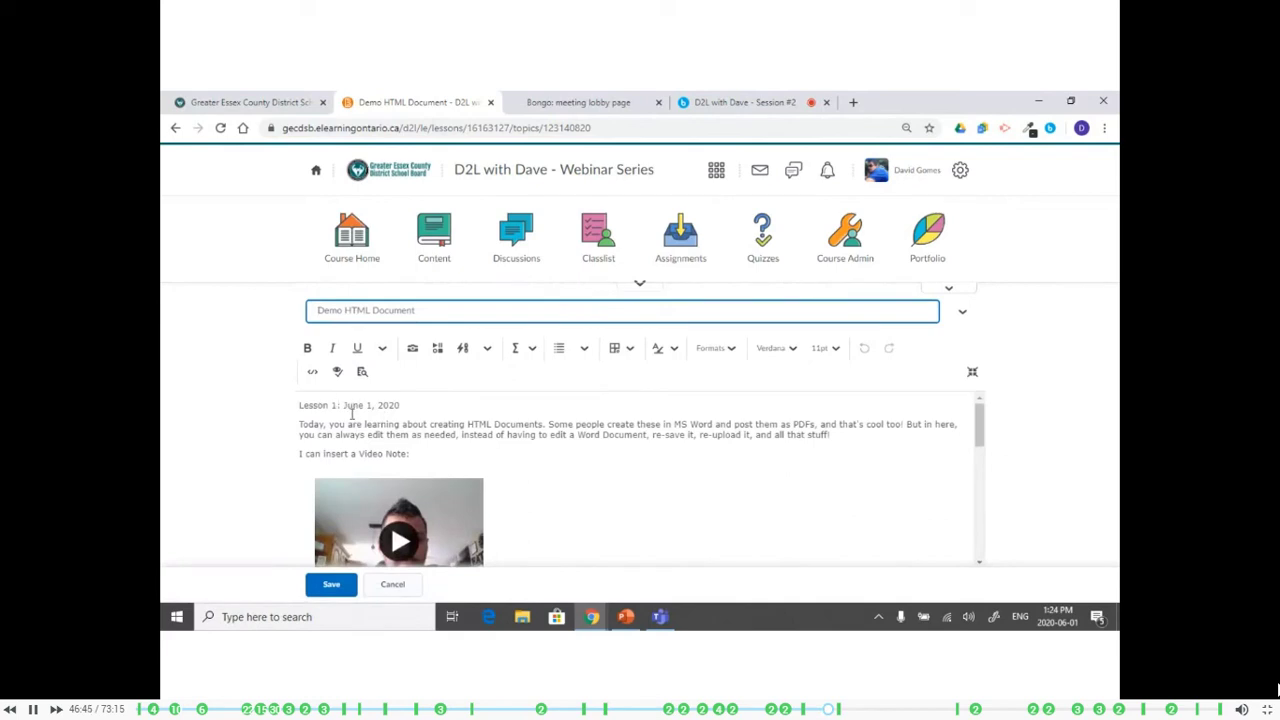
pyautogui.click(455, 453)
pyautogui.press('Return')
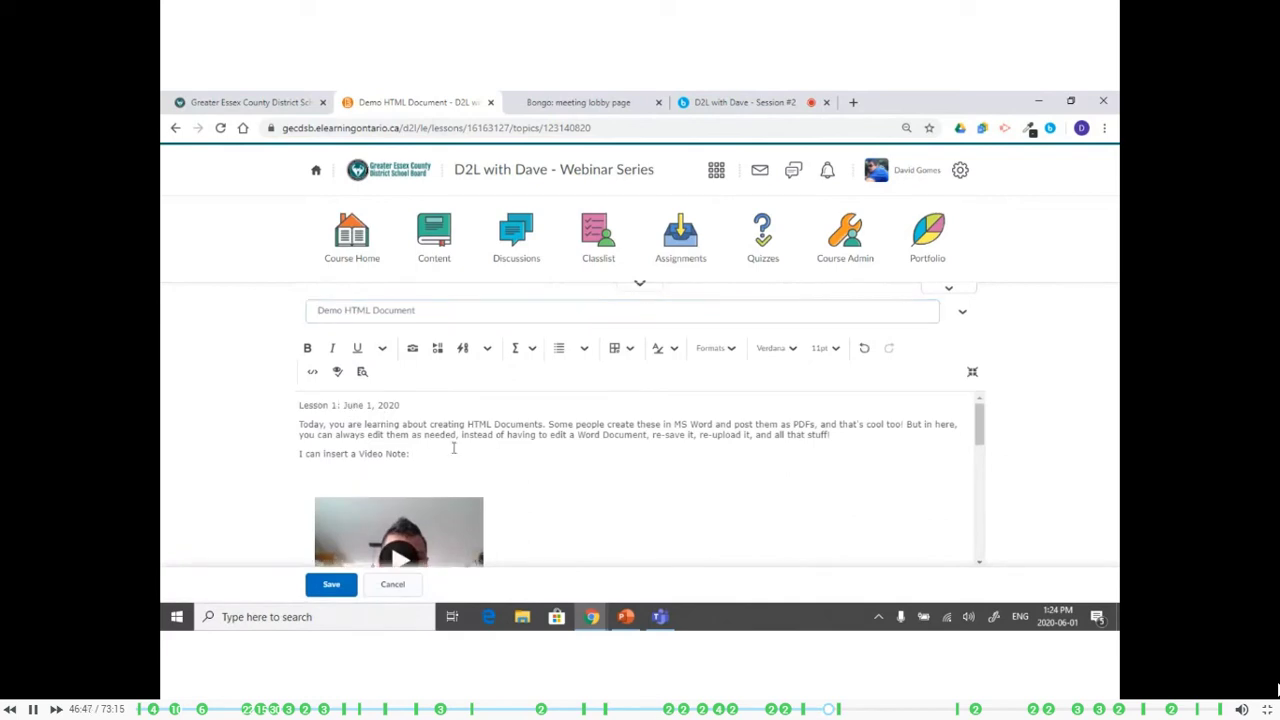
# Try to insert a video note by uploading the First_Tip_For_Elearning video file from the computer
pyautogui.click(437, 349)
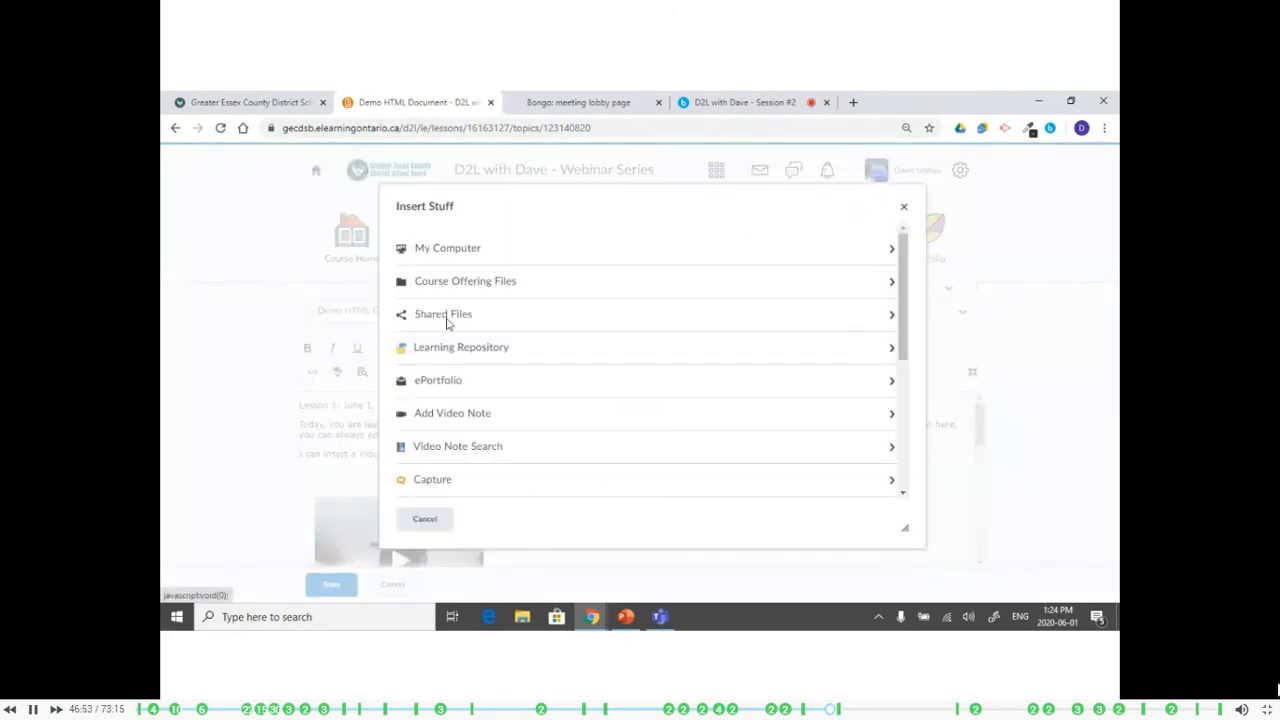
pyautogui.click(472, 419)
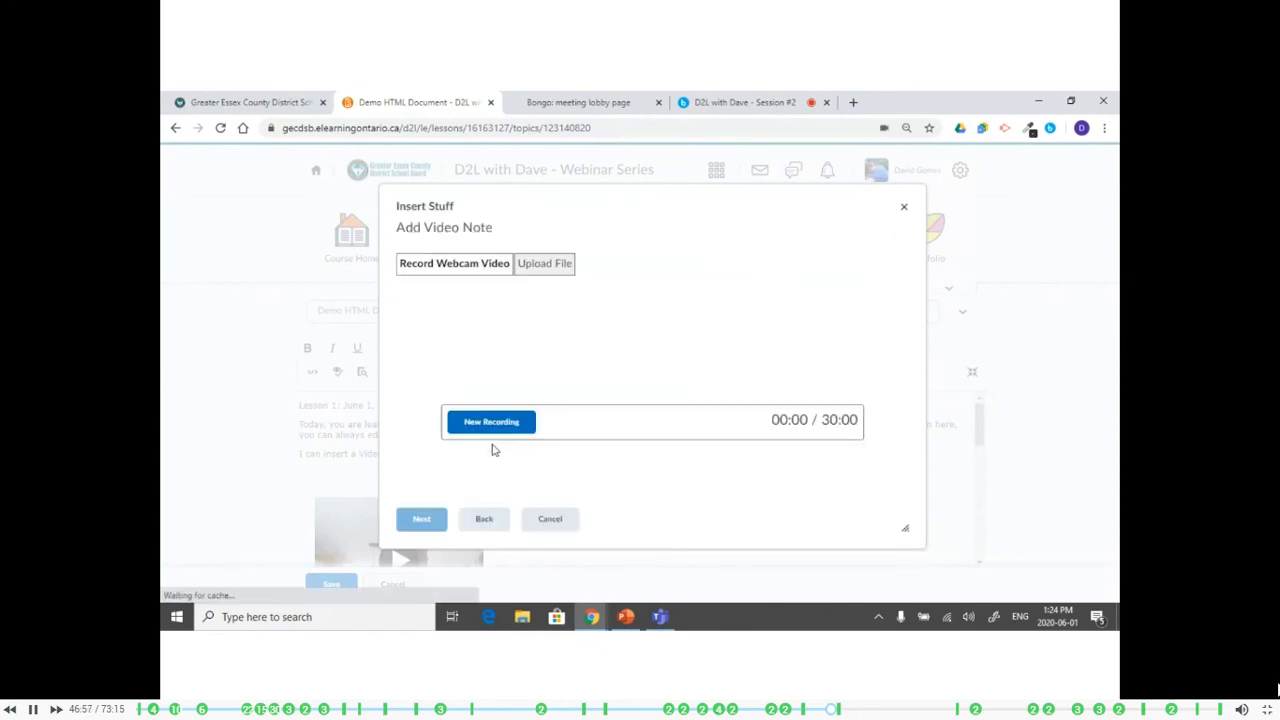
pyautogui.click(489, 263)
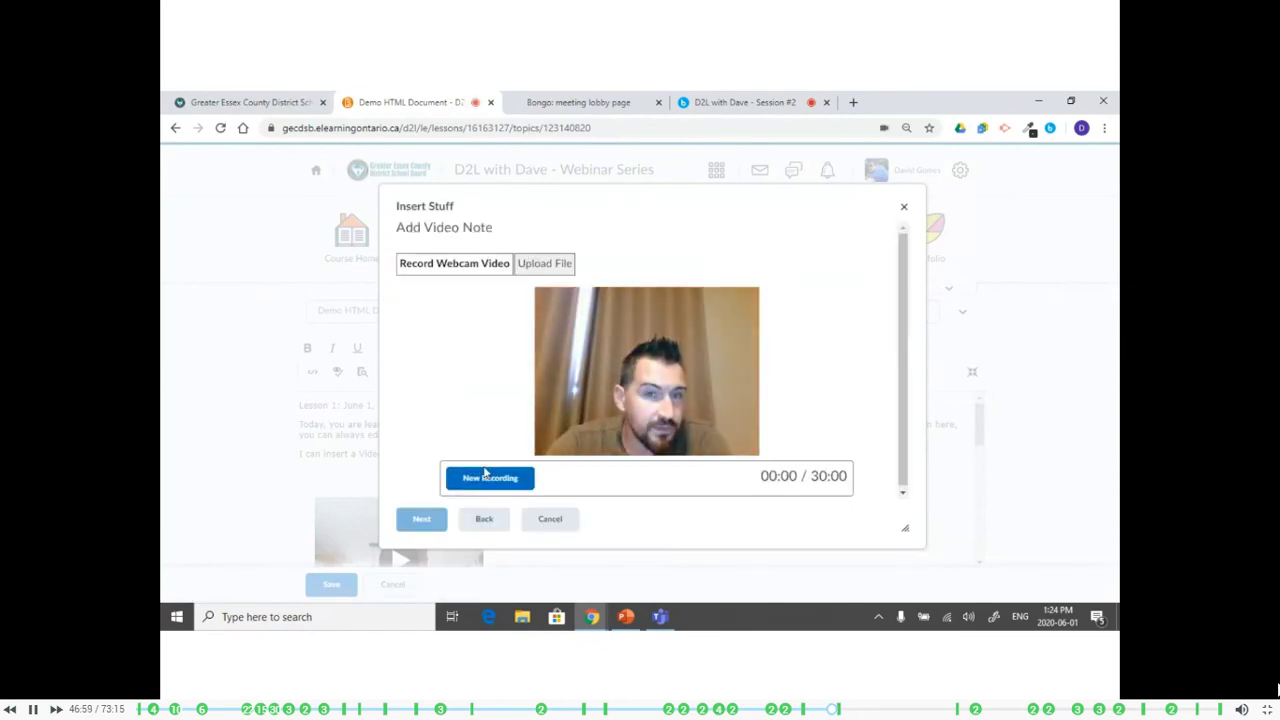
pyautogui.click(547, 266)
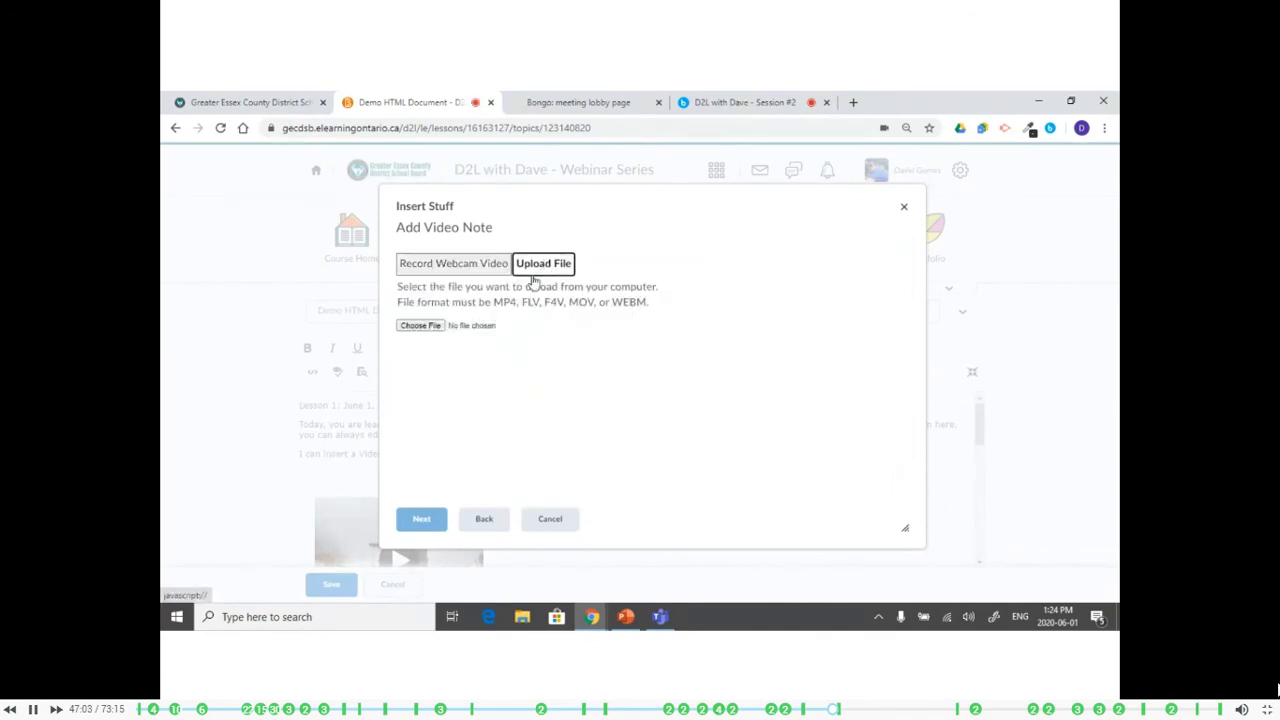
pyautogui.click(420, 327)
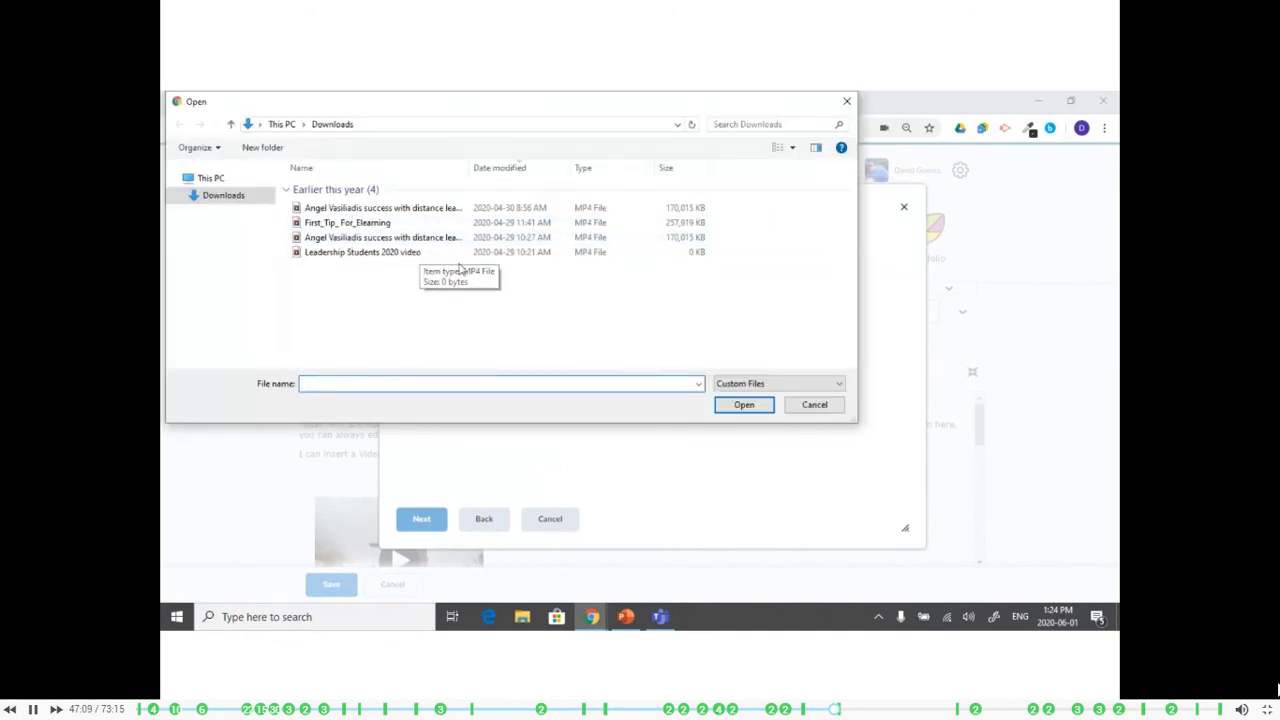
pyautogui.doubleClick(405, 222)
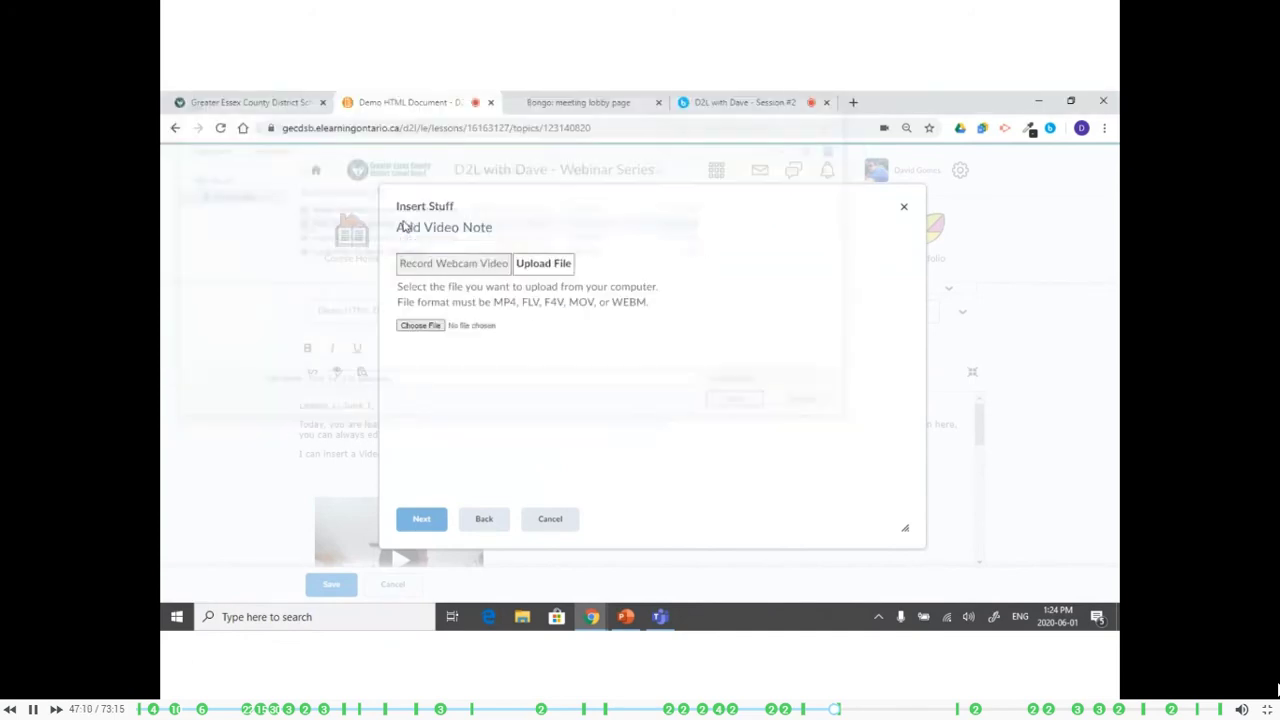
pyautogui.click(421, 519)
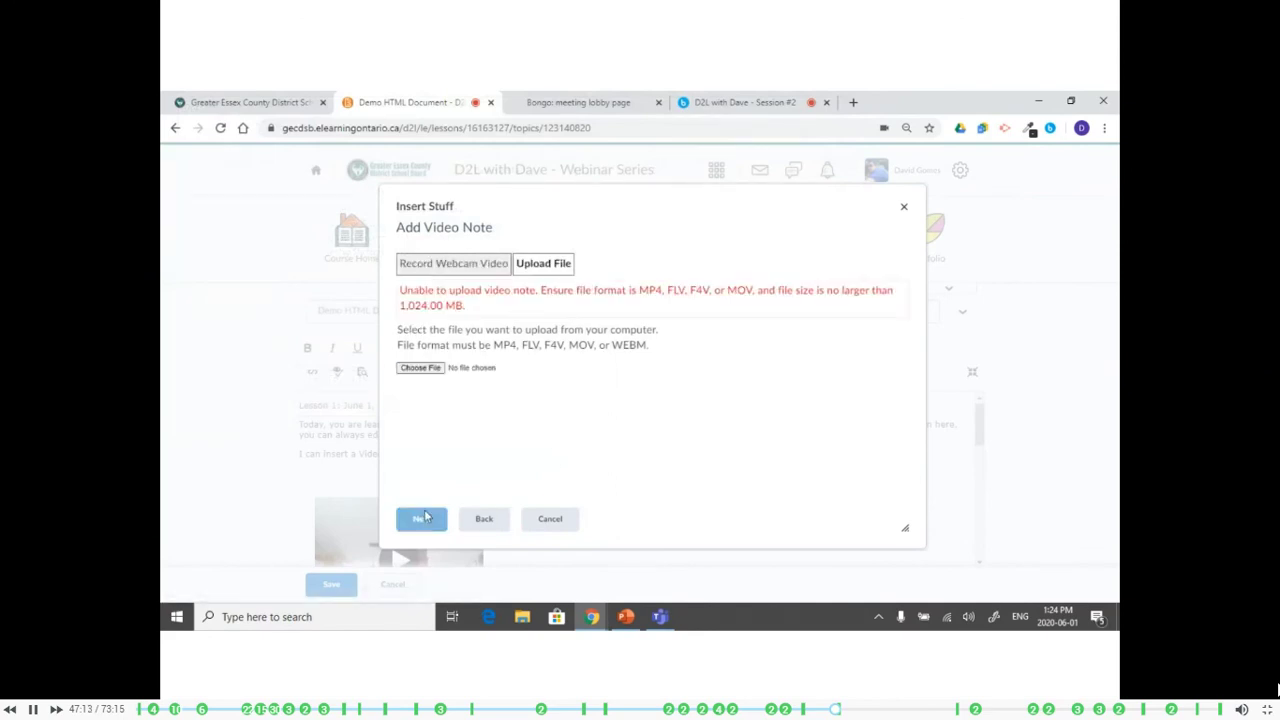
# Examine the file format and size limits for video note uploads and cancel the insertion
pyautogui.moveTo(466, 306); pyautogui.dragTo(386, 304)
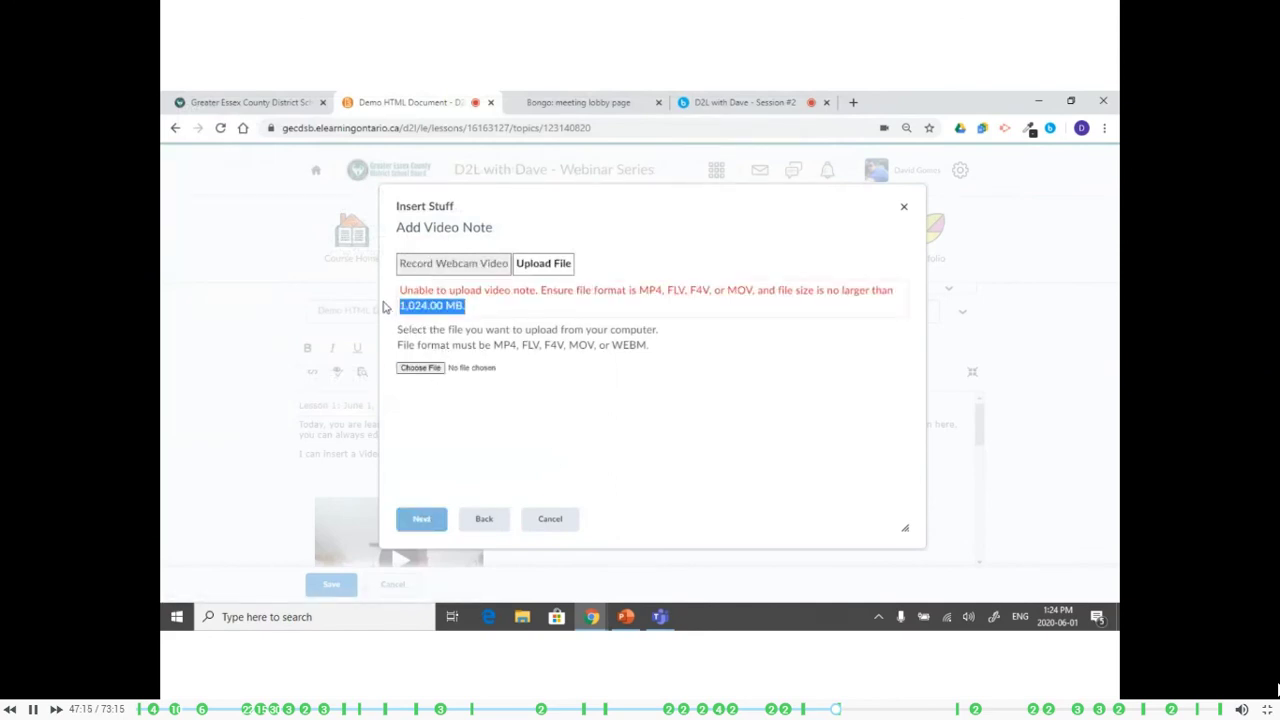
pyautogui.click(481, 314)
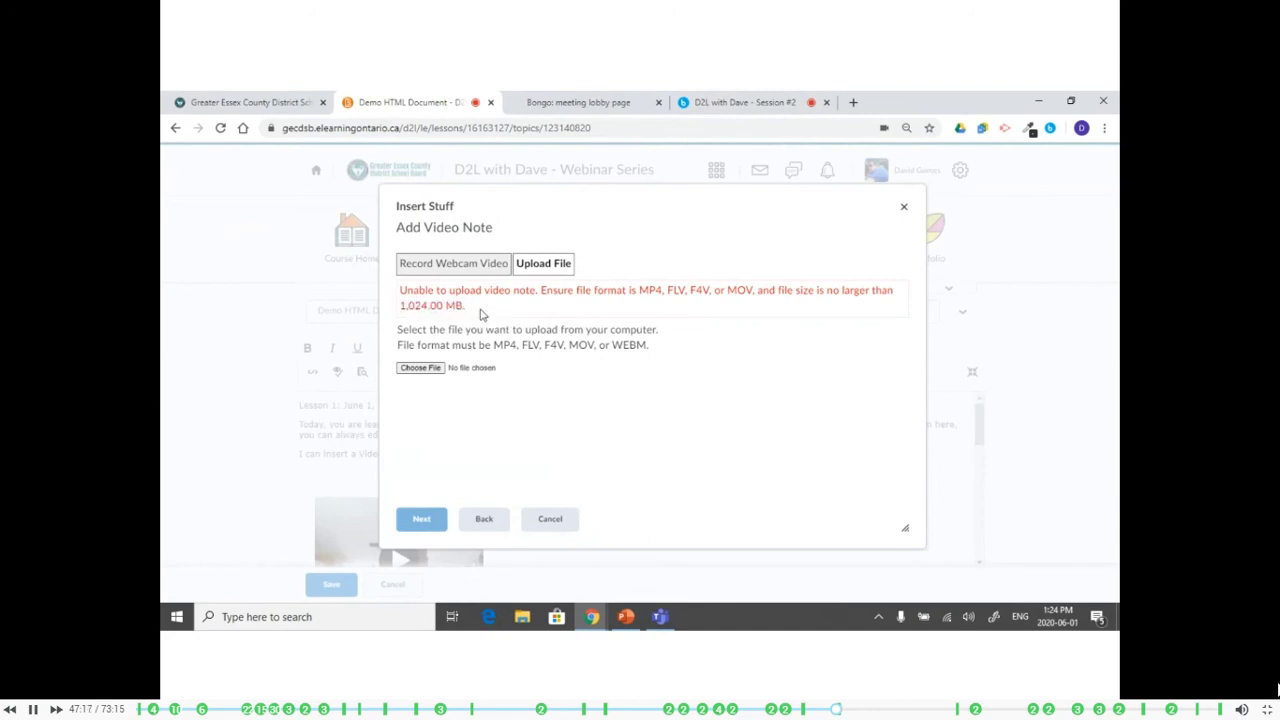
pyautogui.moveTo(475, 310); pyautogui.dragTo(396, 305)
pyautogui.click(413, 306)
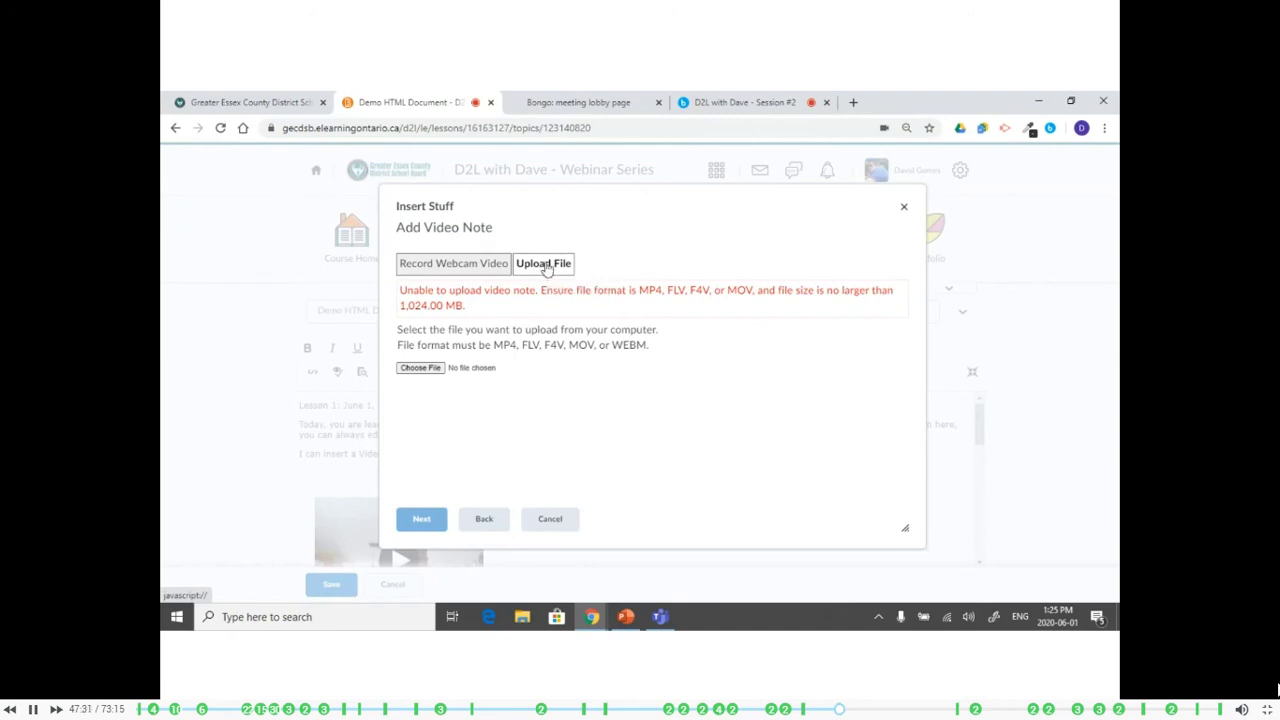
pyautogui.moveTo(472, 308); pyautogui.dragTo(405, 258)
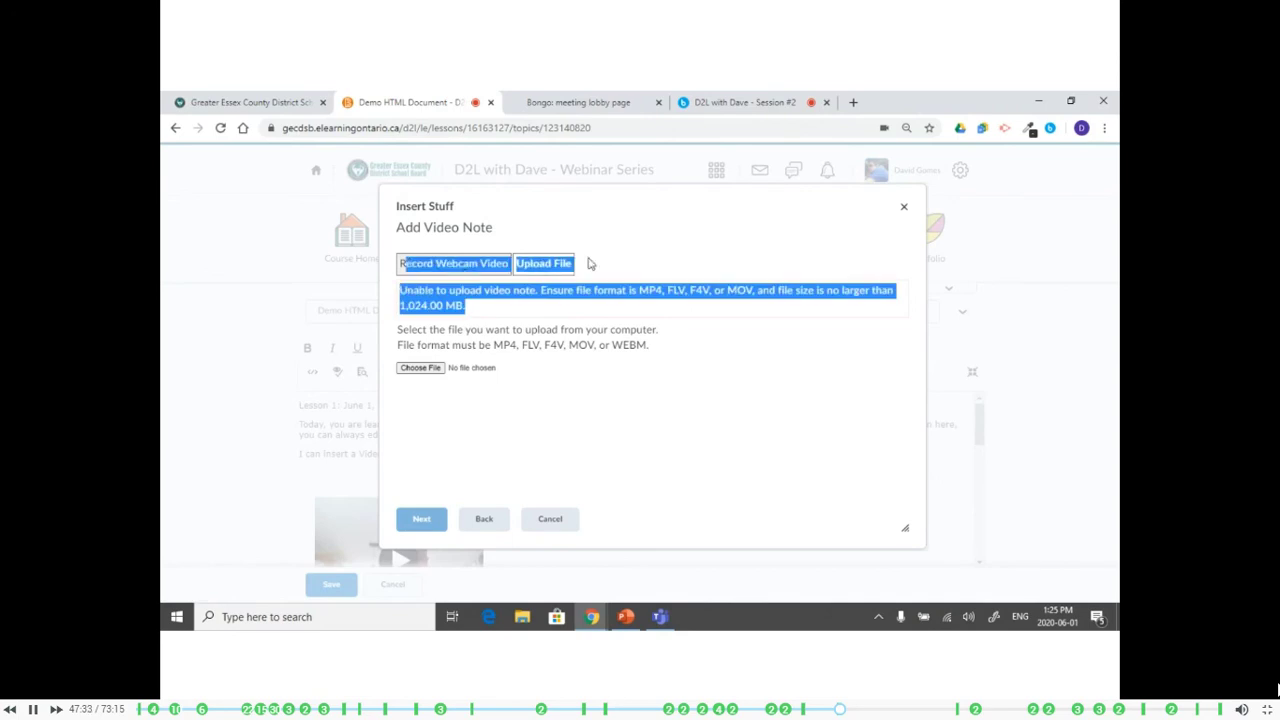
pyautogui.click(534, 374)
pyautogui.click(550, 518)
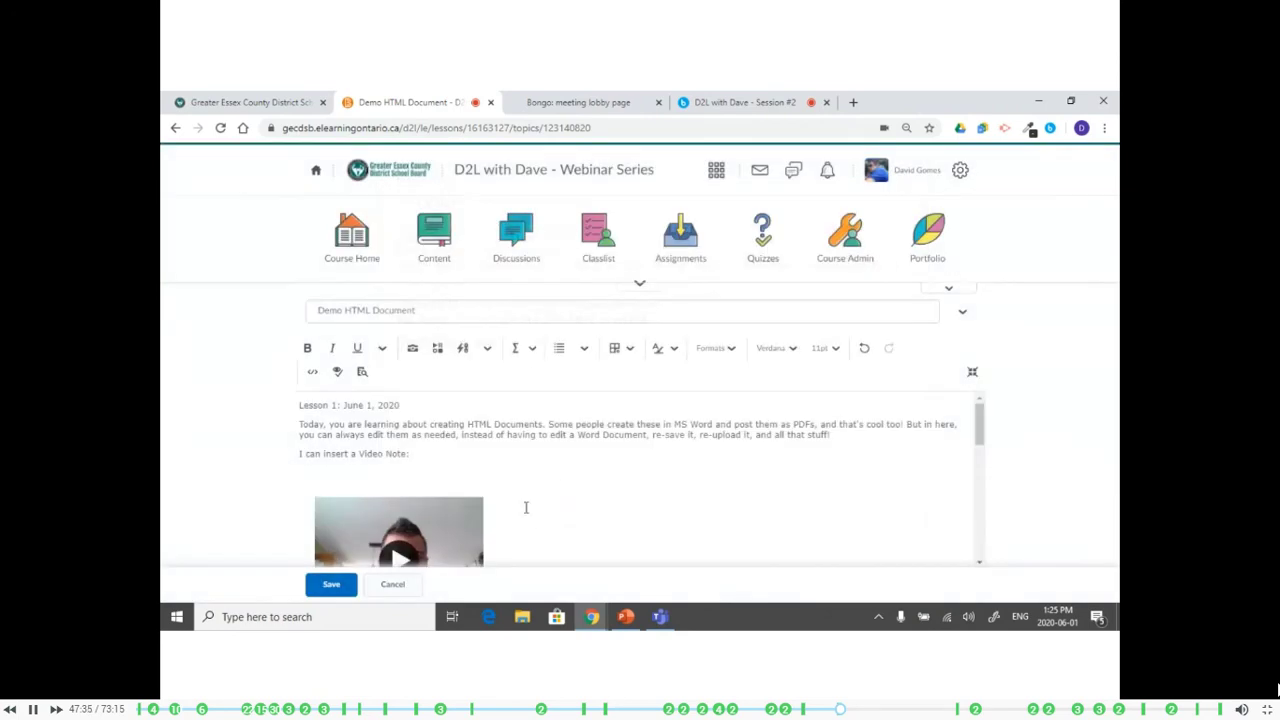
pyautogui.scroll(-2, 526, 508)
pyautogui.press('XF86AudioRaiseVolume')
pyautogui.press('XF86AudioRaiseVolume')
pyautogui.press('XF86AudioRaiseVolume')
pyautogui.press('XF86AudioRaiseVolume')
pyautogui.press('XF86AudioRaiseVolume')
pyautogui.press('XF86AudioRaiseVolume')
pyautogui.press('XF86AudioRaiseVolume')
pyautogui.press('XF86AudioRaiseVolume')
pyautogui.press('XF86AudioRaiseVolume')
pyautogui.press('XF86AudioRaiseVolume')
pyautogui.press('XF86AudioRaiseVolume')
pyautogui.press('XF86AudioRaiseVolume')
pyautogui.press('XF86AudioRaiseVolume')
pyautogui.press('XF86AudioRaiseVolume')
pyautogui.press('XF86AudioRaiseVolume')
pyautogui.press('XF86AudioRaiseVolume')
pyautogui.press('XF86AudioRaiseVolume')
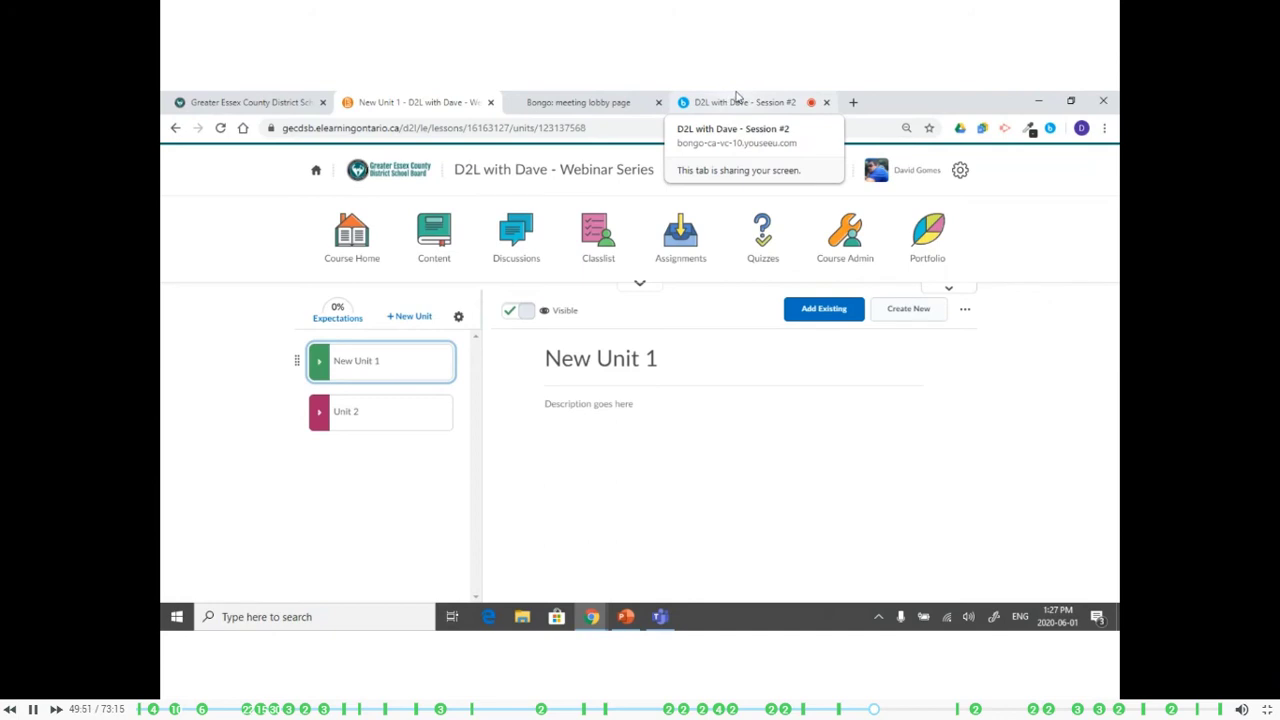
# Check the public chat of the Session #2 meeting and return to the course
pyautogui.click(757, 101)
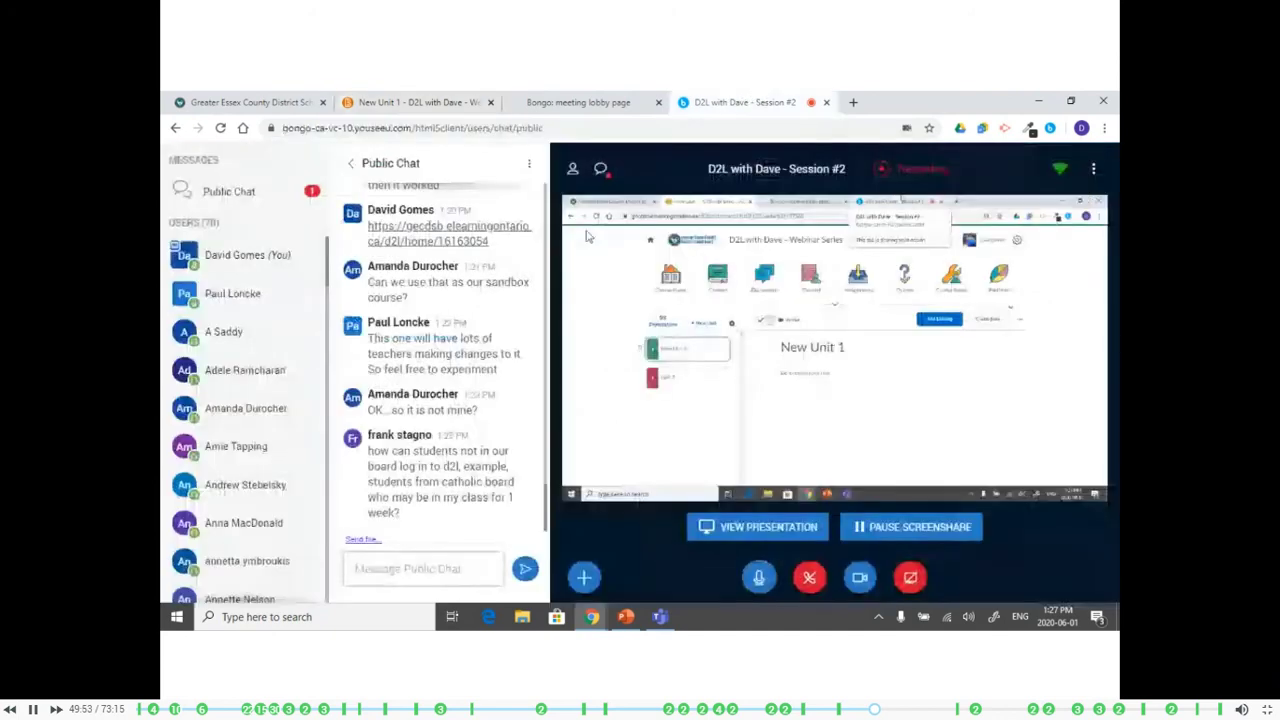
pyautogui.click(418, 102)
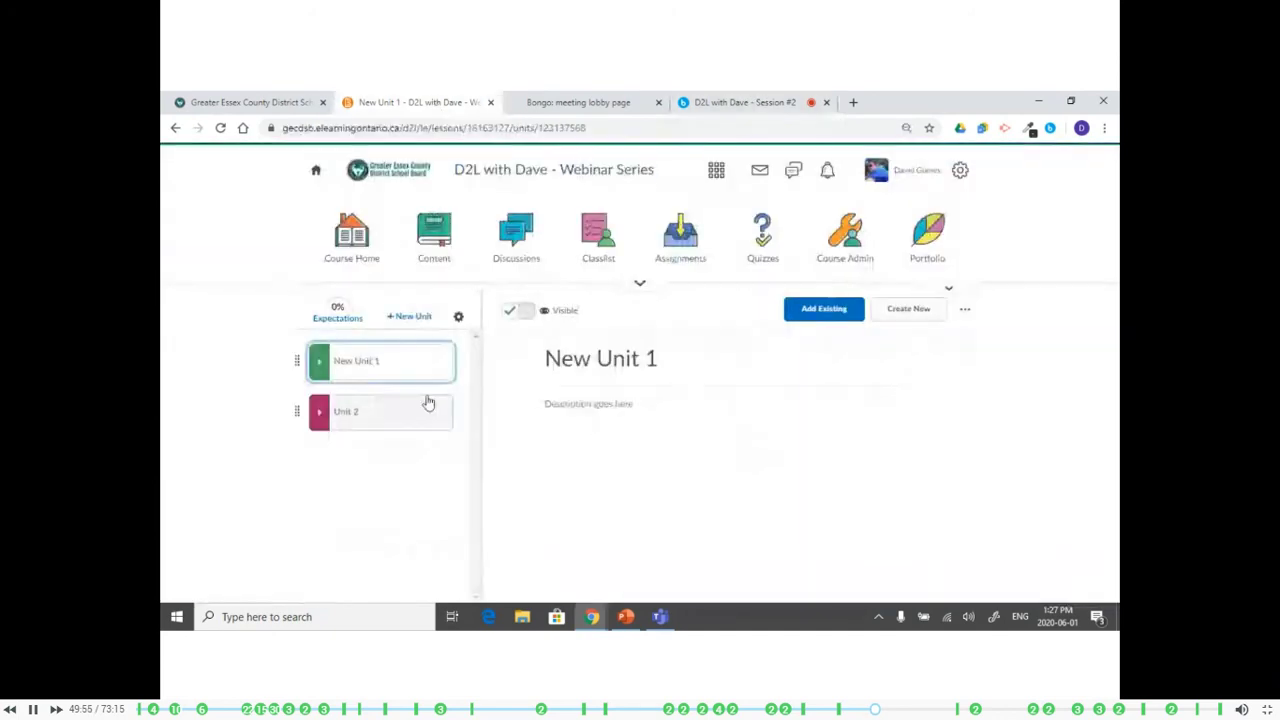
# Open the course homepage's editor to inspect its widget layout, cancel without saving, and return to the Session #2 meeting
pyautogui.click(370, 248)
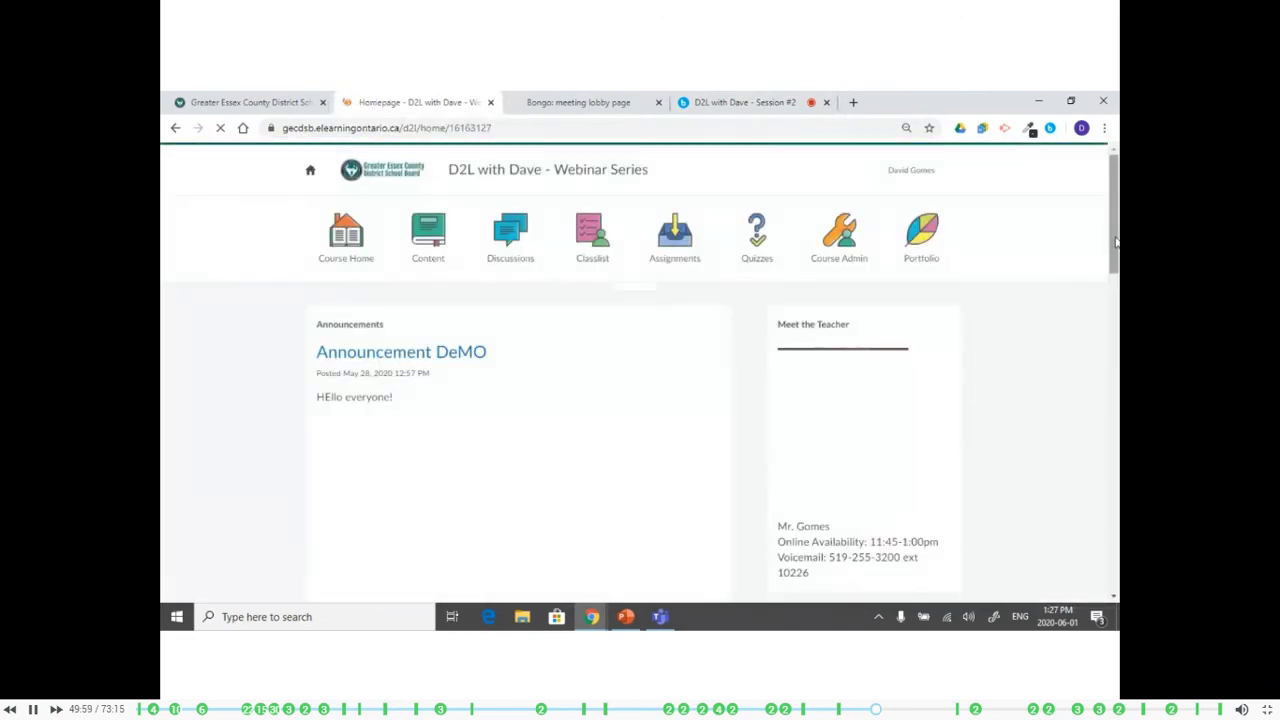
pyautogui.scroll(-10, 1069, 480)
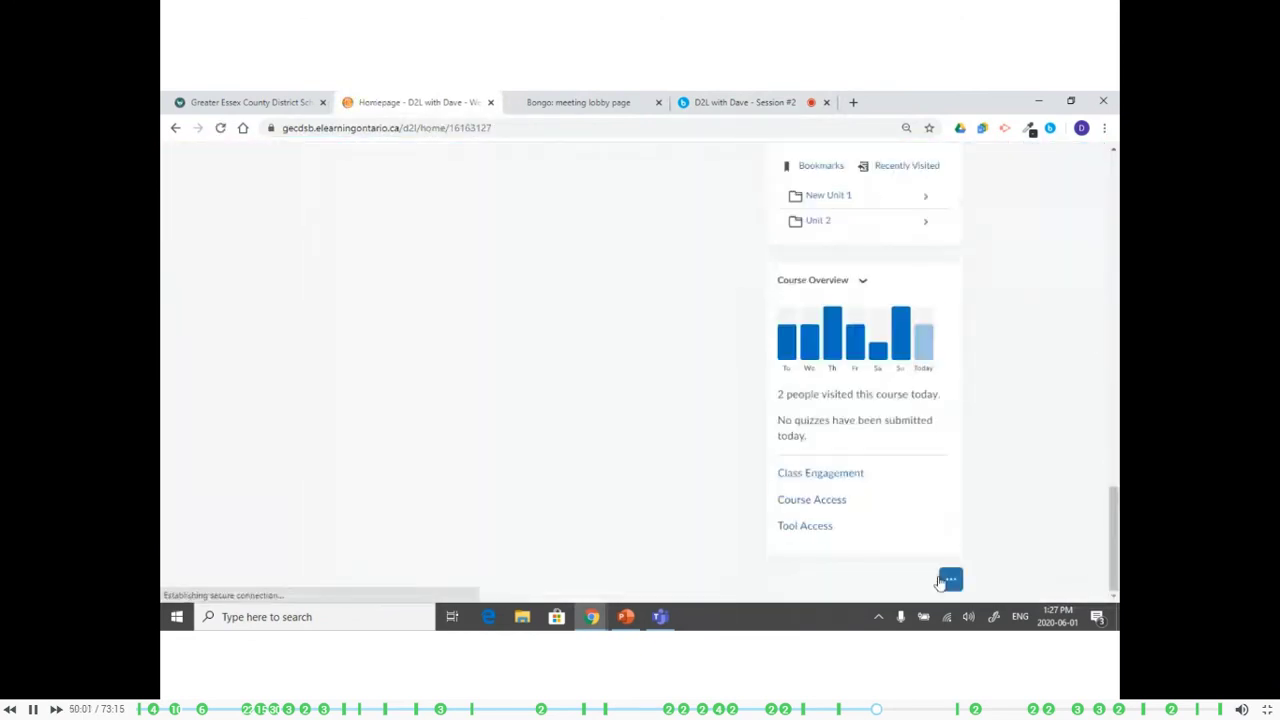
pyautogui.click(951, 580)
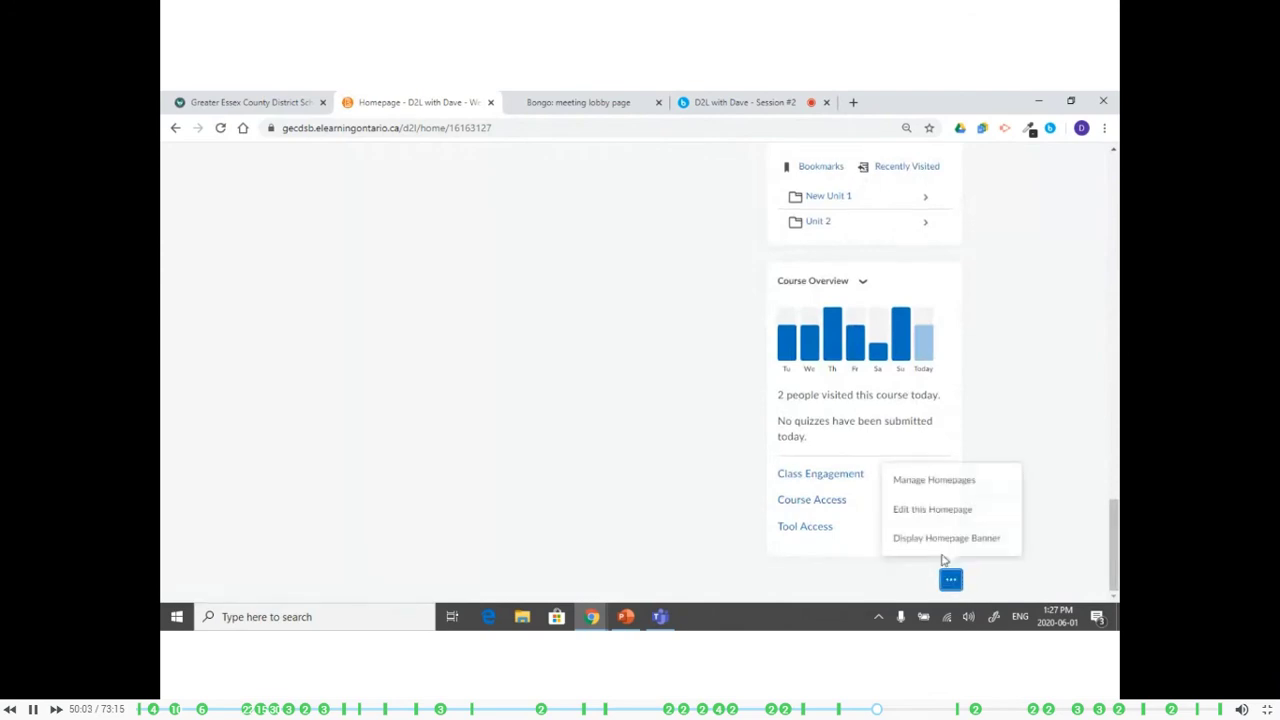
pyautogui.click(916, 513)
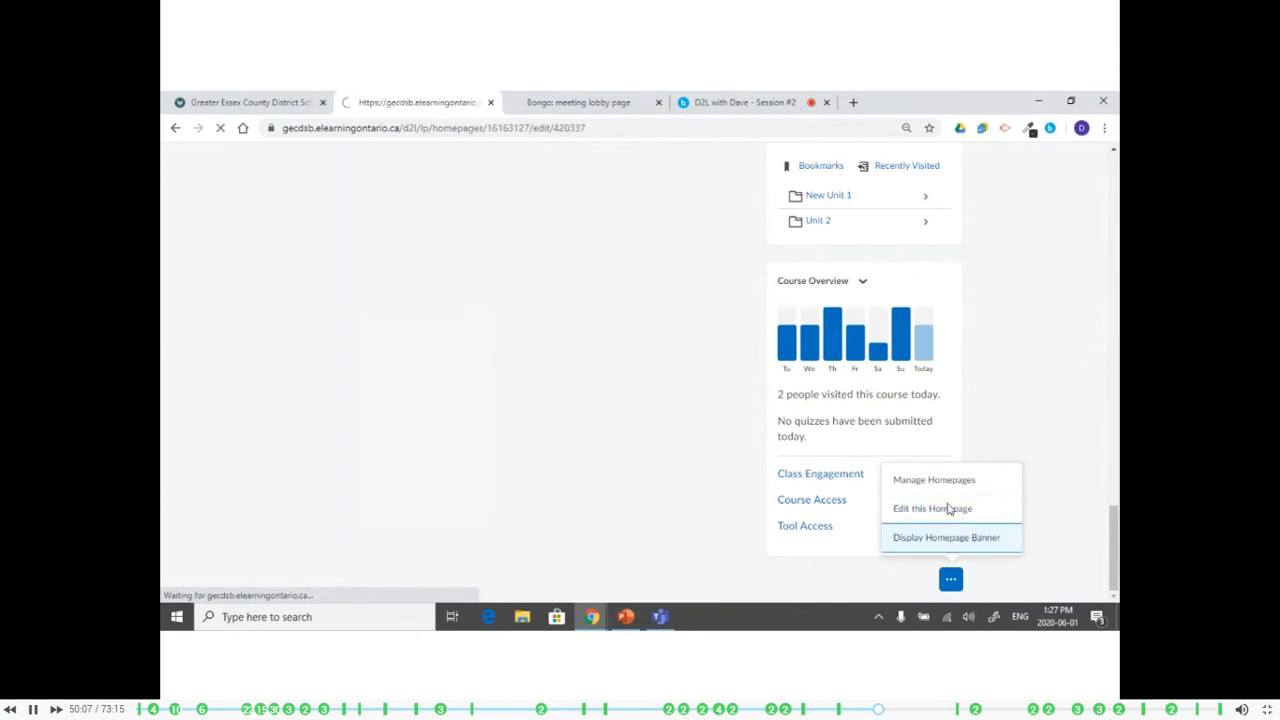
pyautogui.scroll(-10, 846, 426)
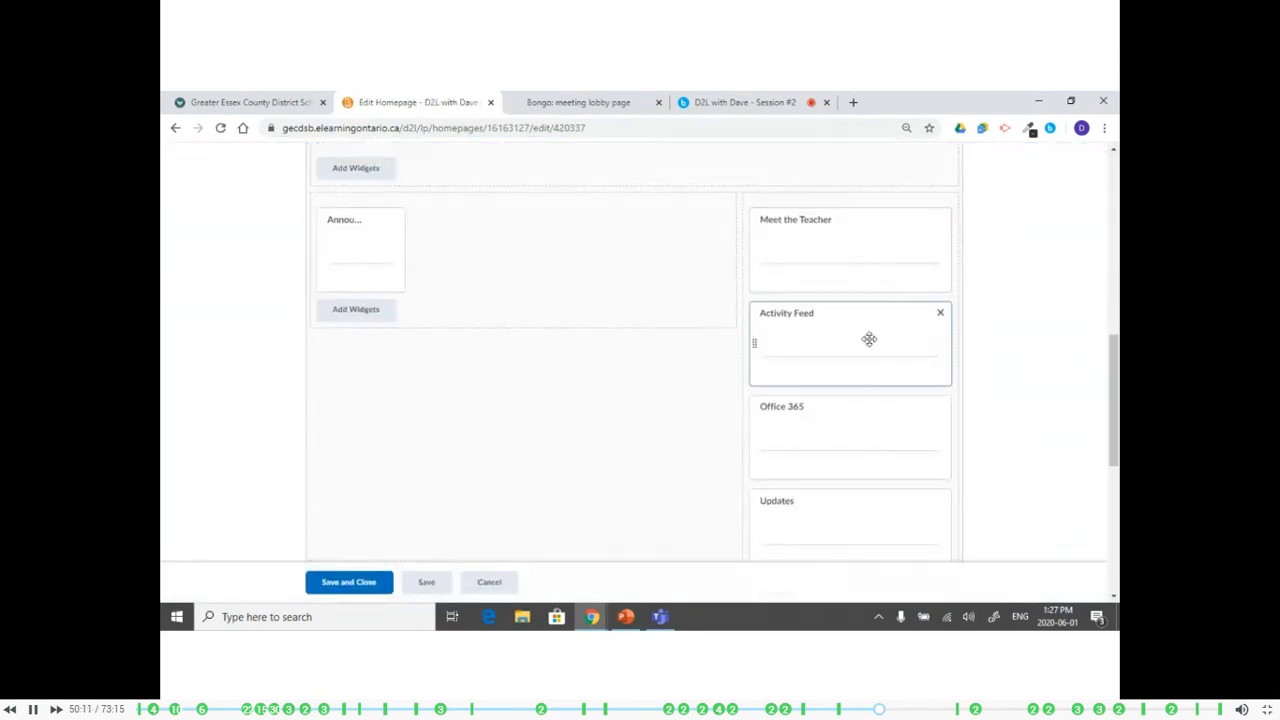
pyautogui.moveTo(869, 340)
pyautogui.mouseDown()
pyautogui.moveTo(446, 326)
pyautogui.moveTo(389, 303)
pyautogui.moveTo(917, 344)
pyautogui.moveTo(866, 345)
pyautogui.mouseUp()
pyautogui.click(491, 583)
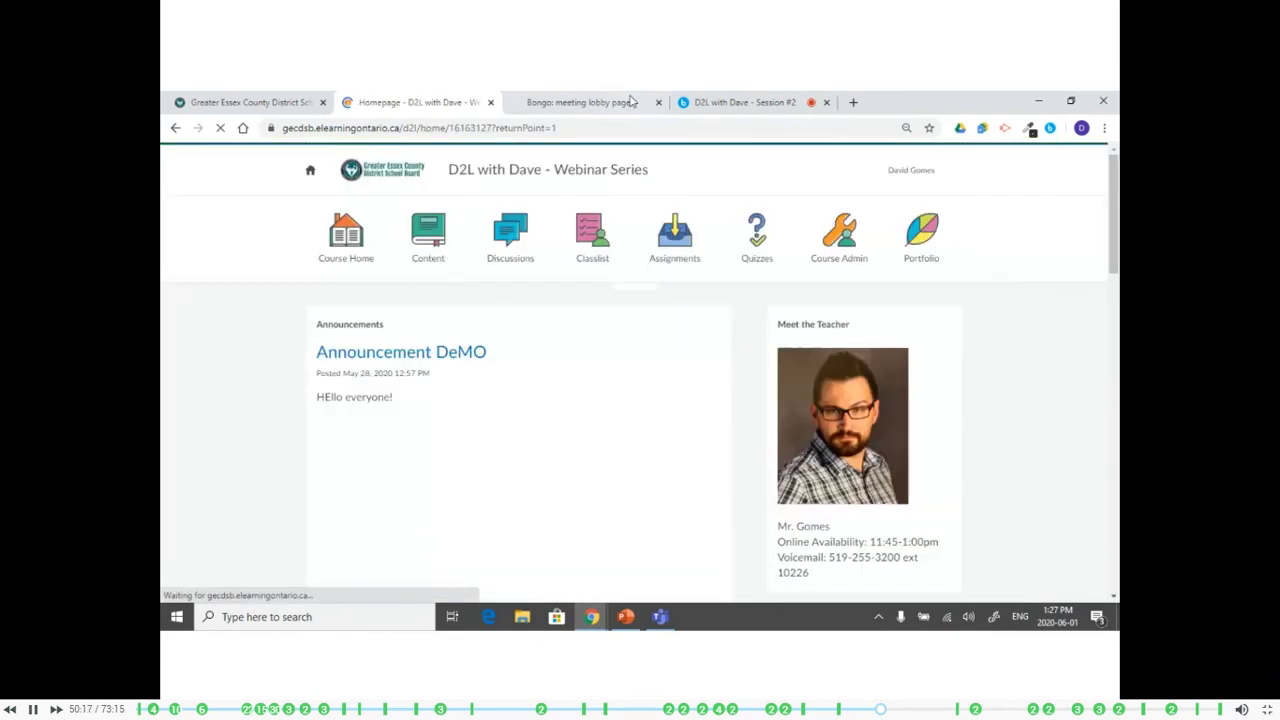
pyautogui.click(729, 104)
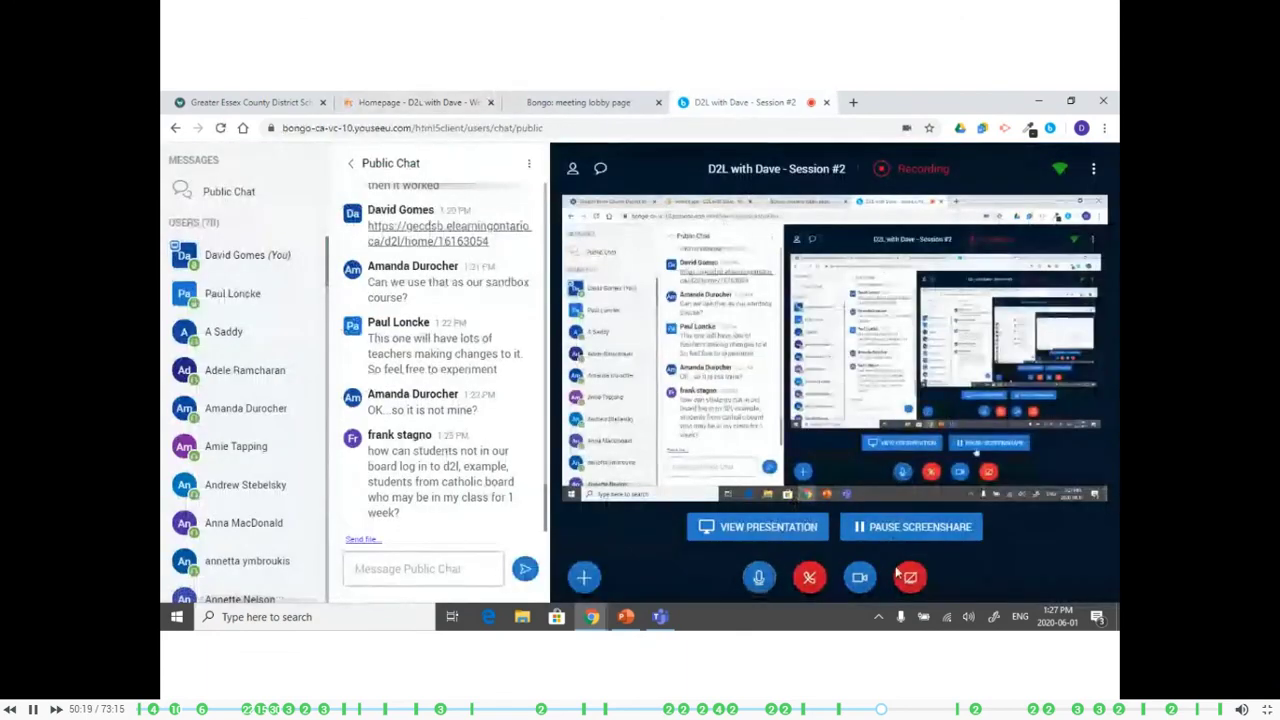
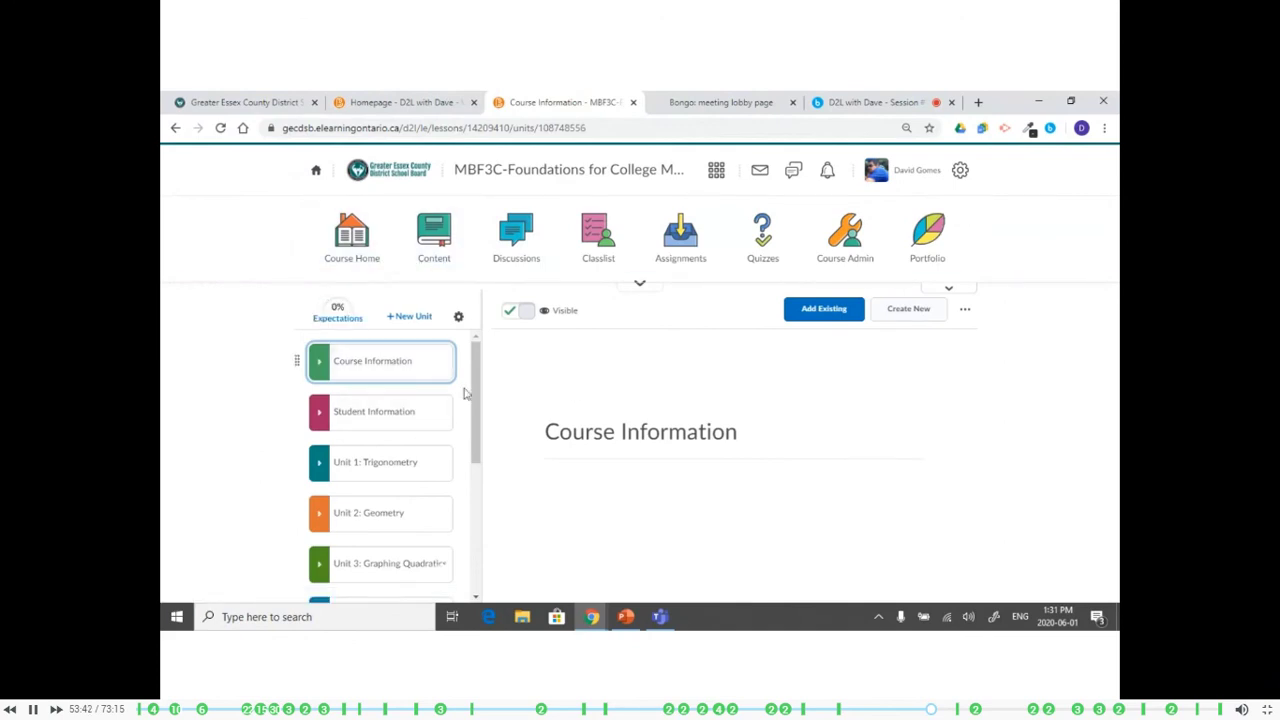
# Browse the units of the MBF3C course and open A1: Primary Trigonometric Ratios in Unit 1: Trigonometry
pyautogui.moveTo(473, 402); pyautogui.dragTo(509, 536)
pyautogui.scroll(5, 445, 450)
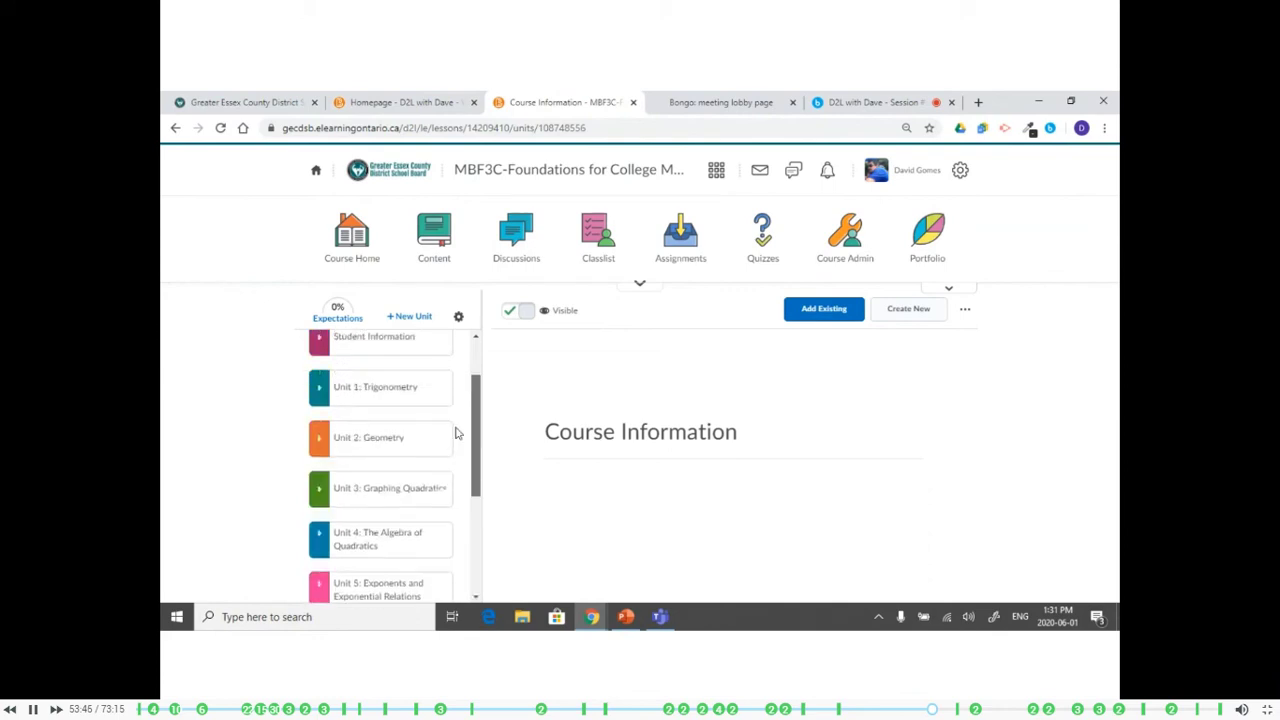
pyautogui.click(383, 433)
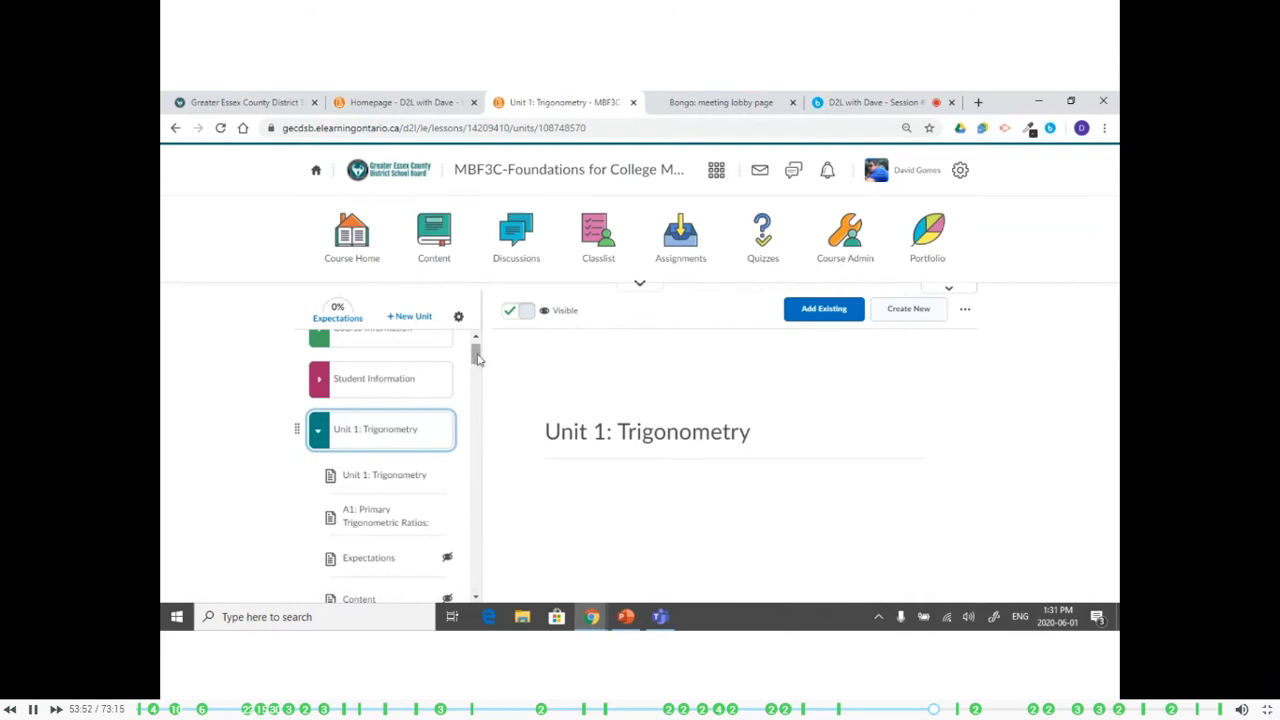
pyautogui.scroll(-3, 360, 520)
pyautogui.click(368, 521)
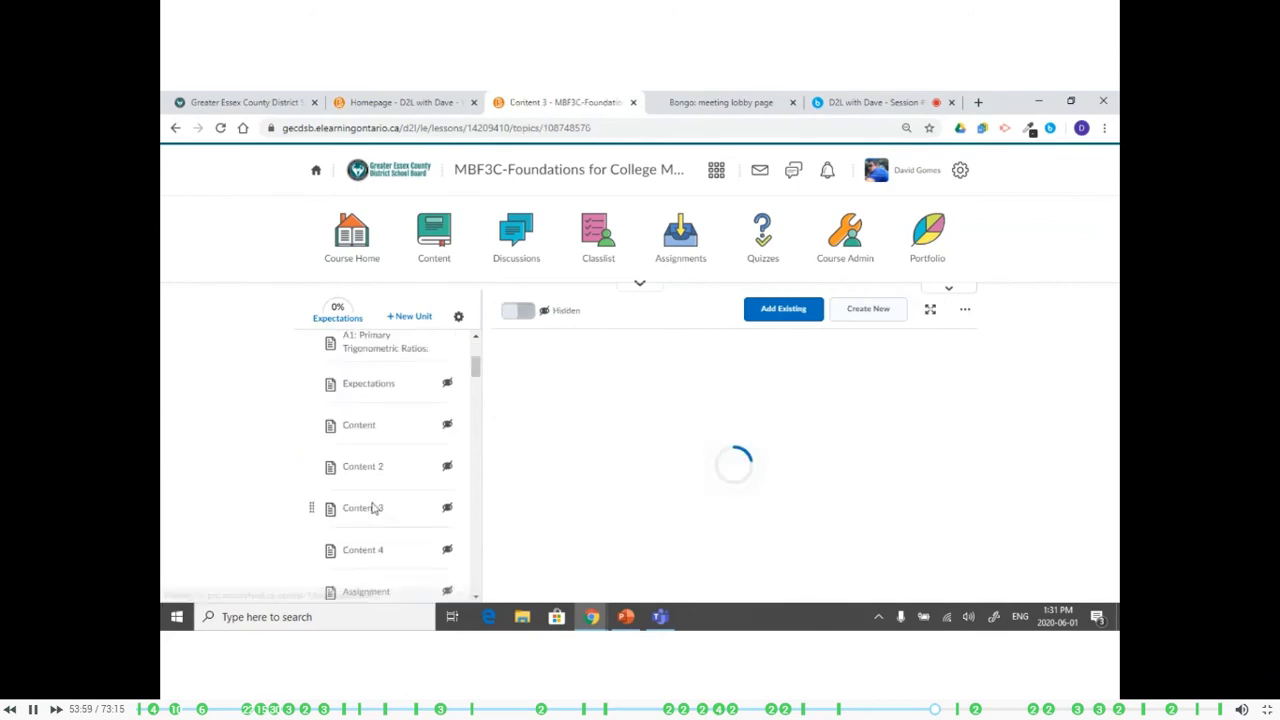
pyautogui.scroll(1, 370, 425)
pyautogui.click(368, 416)
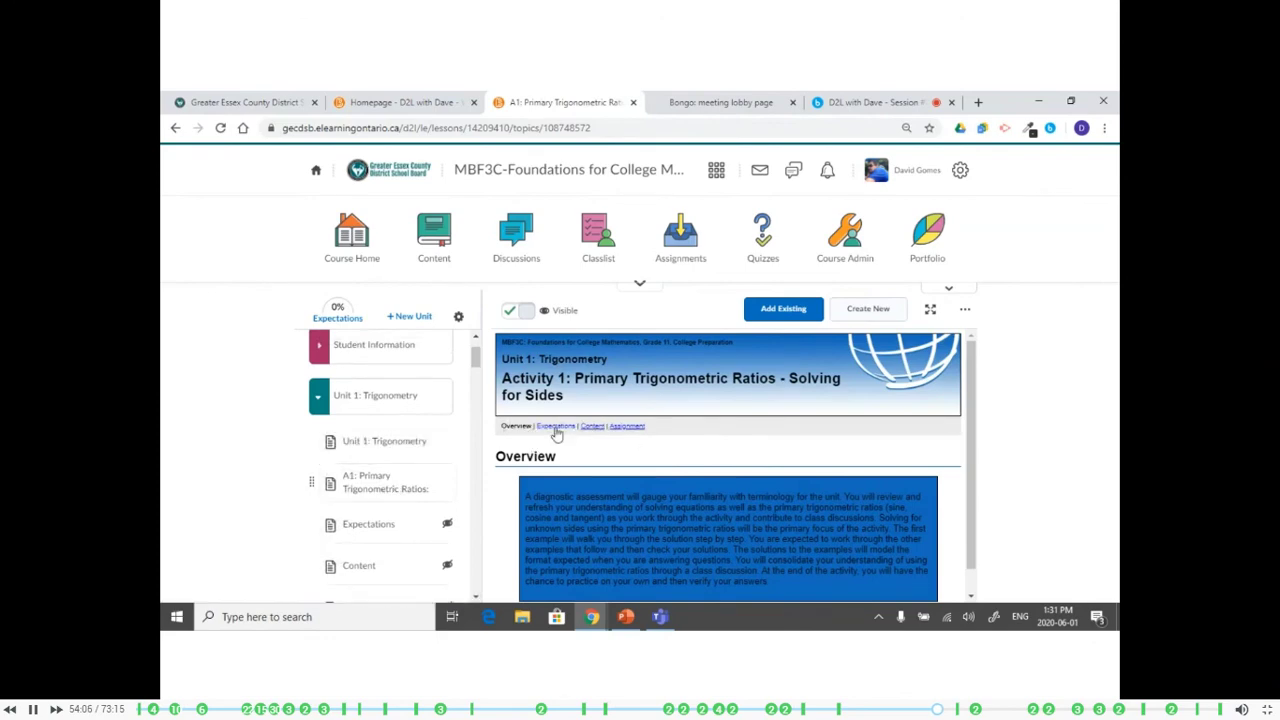
# Follow the Expectations and Content links inside Activity 1 and look through the Content page
pyautogui.click(556, 430)
pyautogui.click(595, 430)
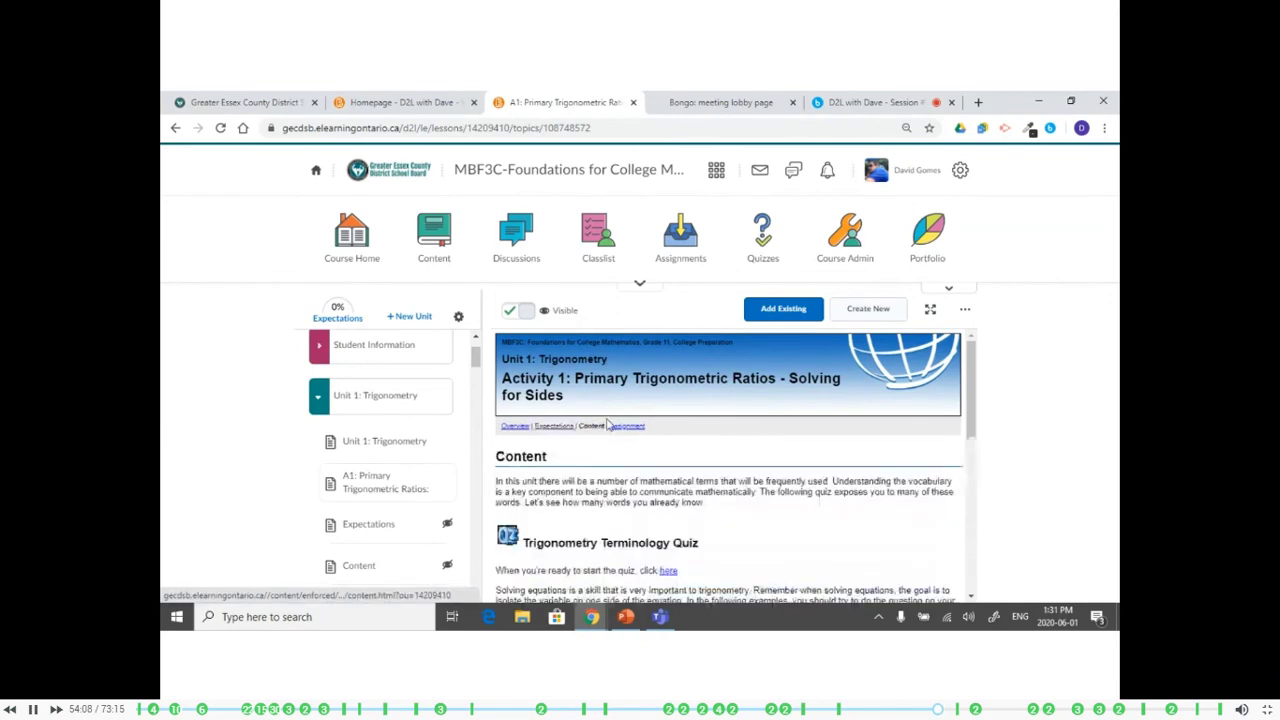
pyautogui.scroll(-6, 855, 440)
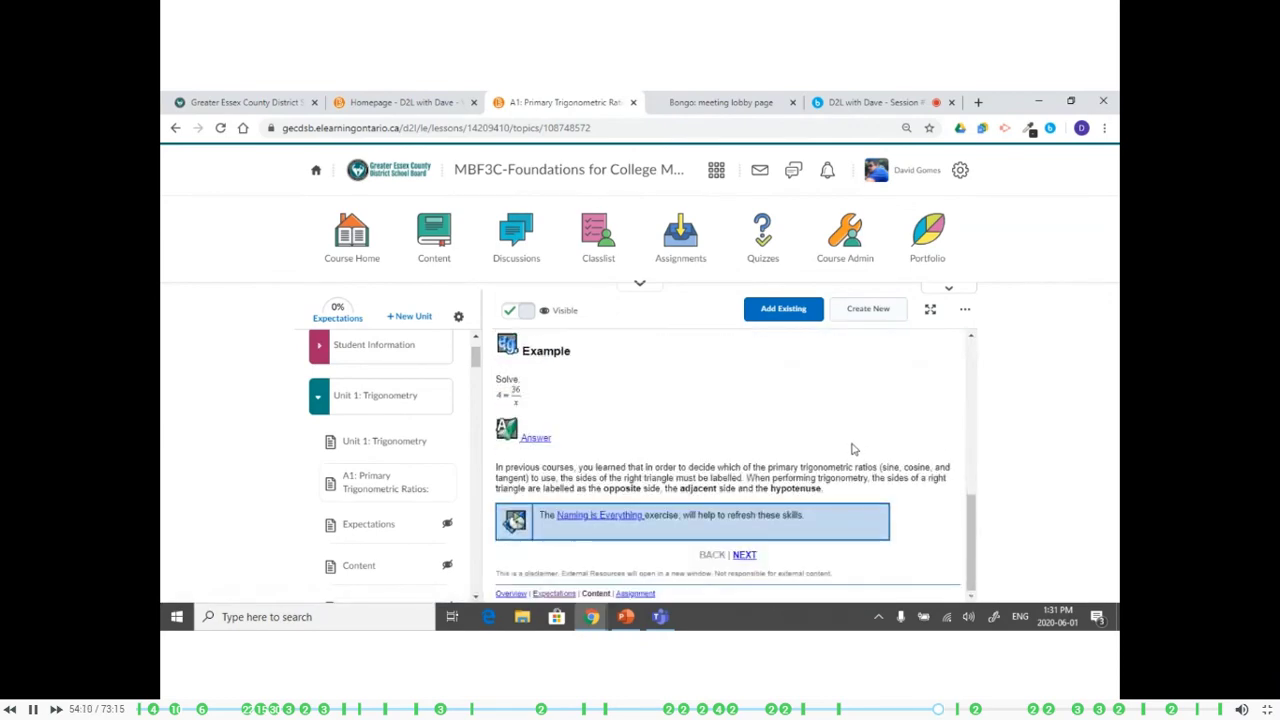
pyautogui.scroll(5, 852, 449)
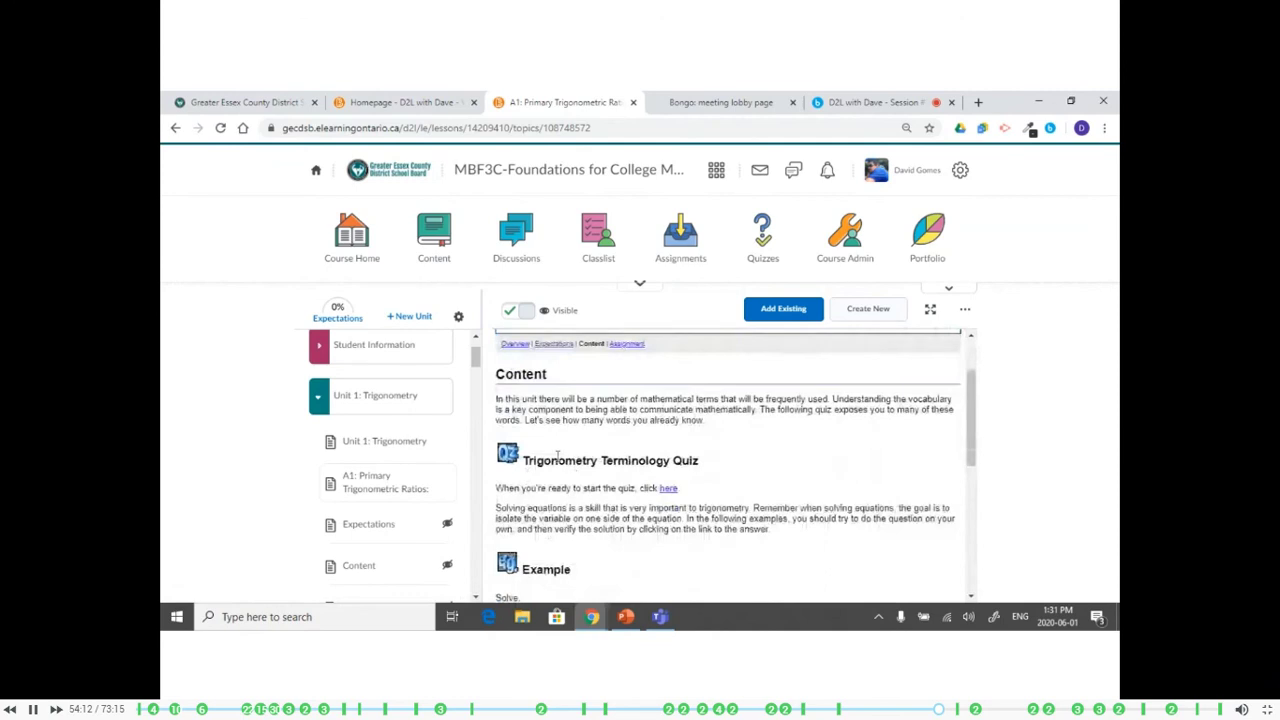
# Open the hidden Content and Content 2 topics of Unit 1: Trigonometry to view them
pyautogui.scroll(-3, 390, 445)
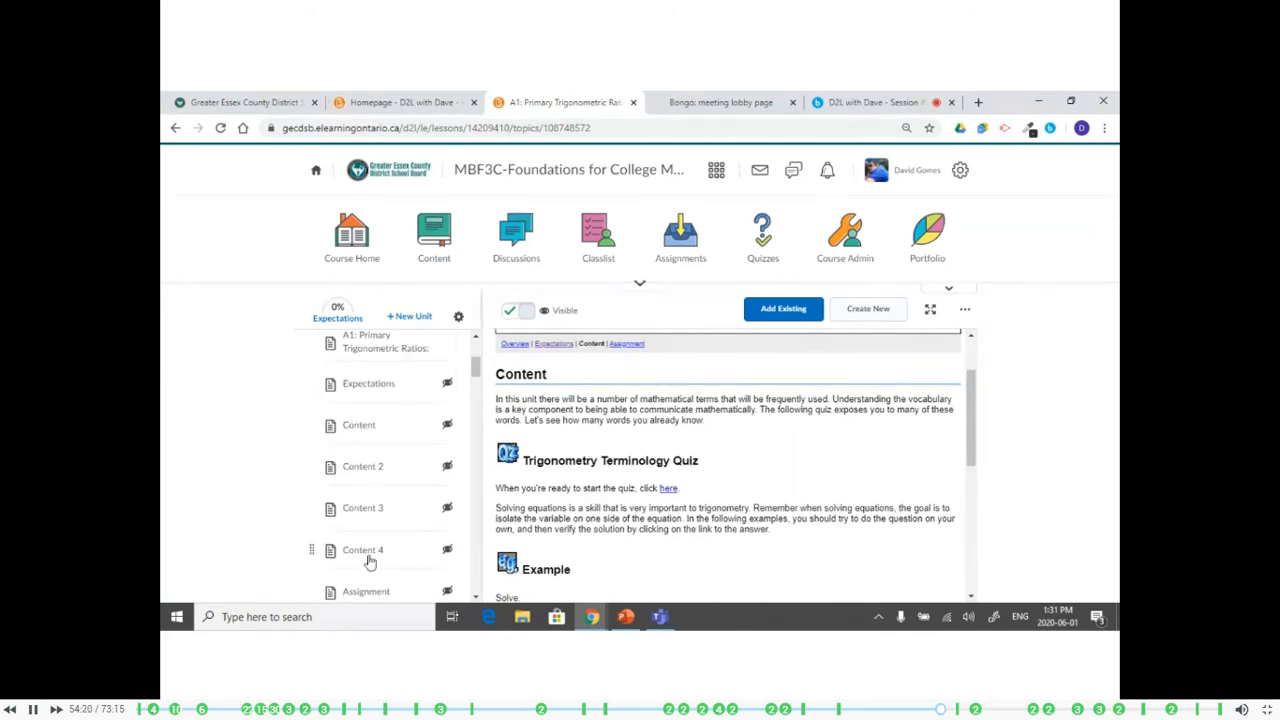
pyautogui.click(360, 426)
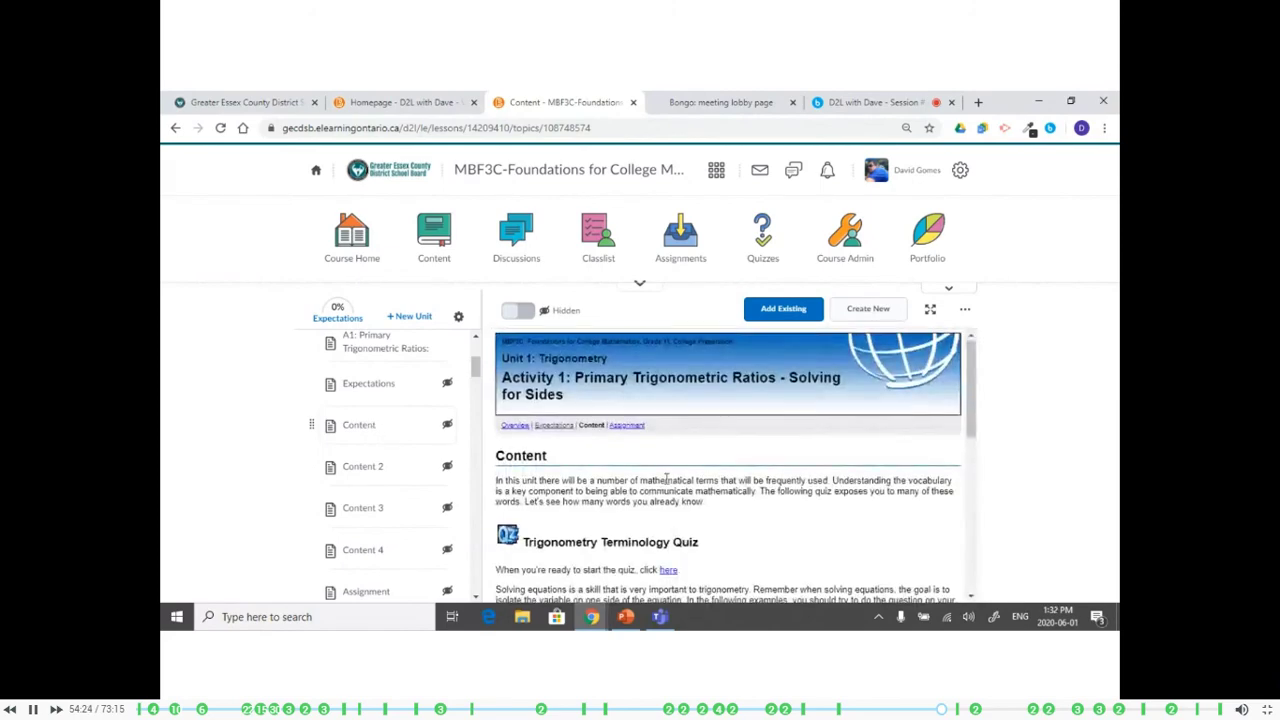
pyautogui.scroll(-3, 655, 478)
pyautogui.click(393, 479)
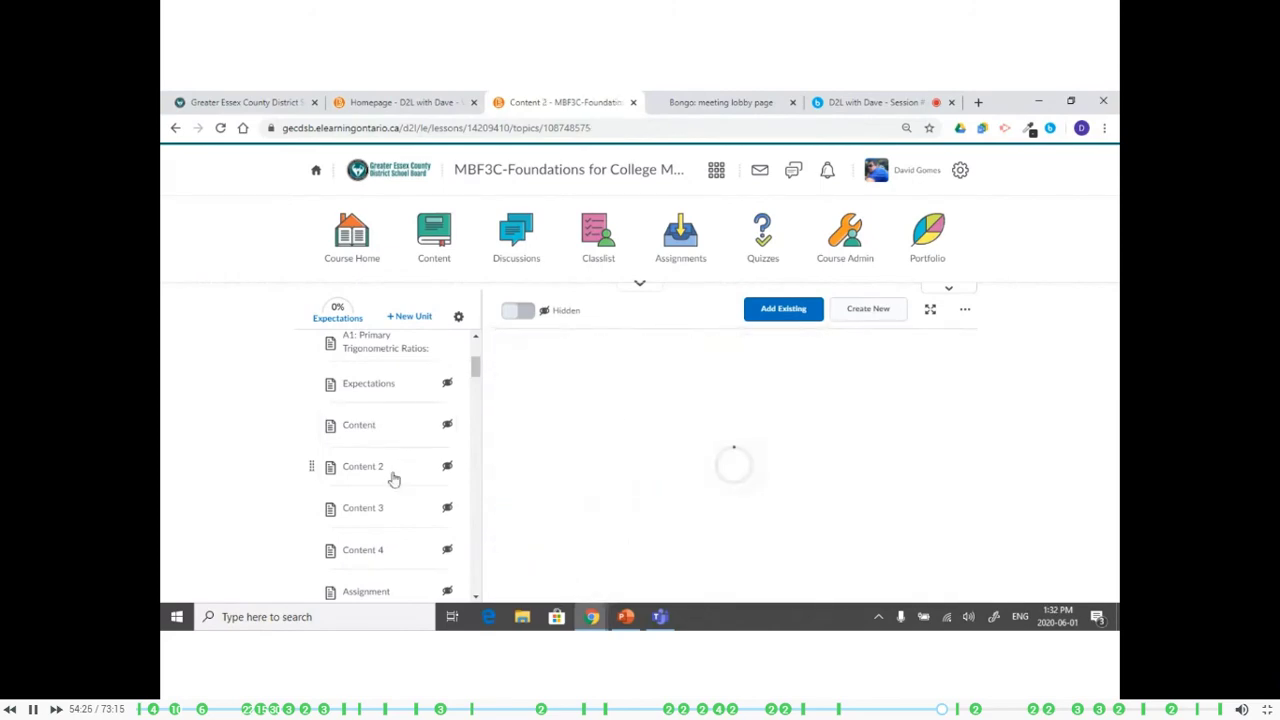
# Open the Content 2 topic for editing and add "Here is what I'm adding" after the sentence naming sine, cosine and tangent
pyautogui.scroll(-3, 725, 415)
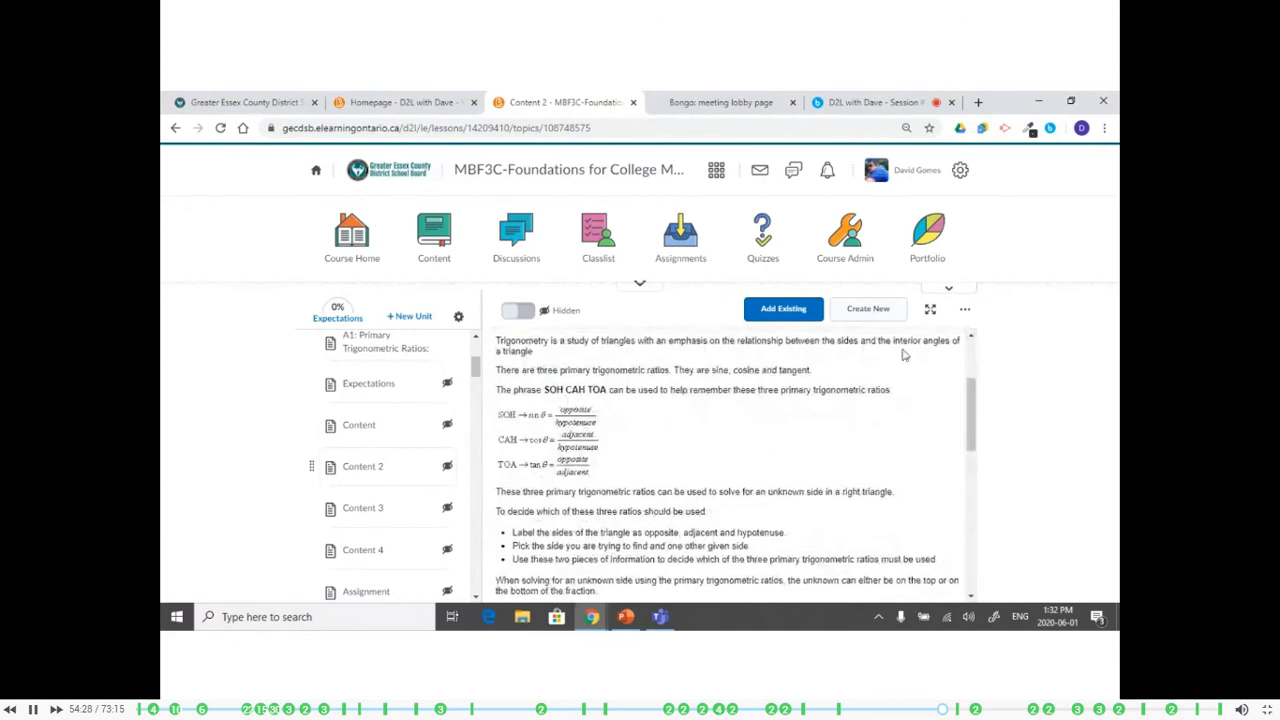
pyautogui.click(965, 310)
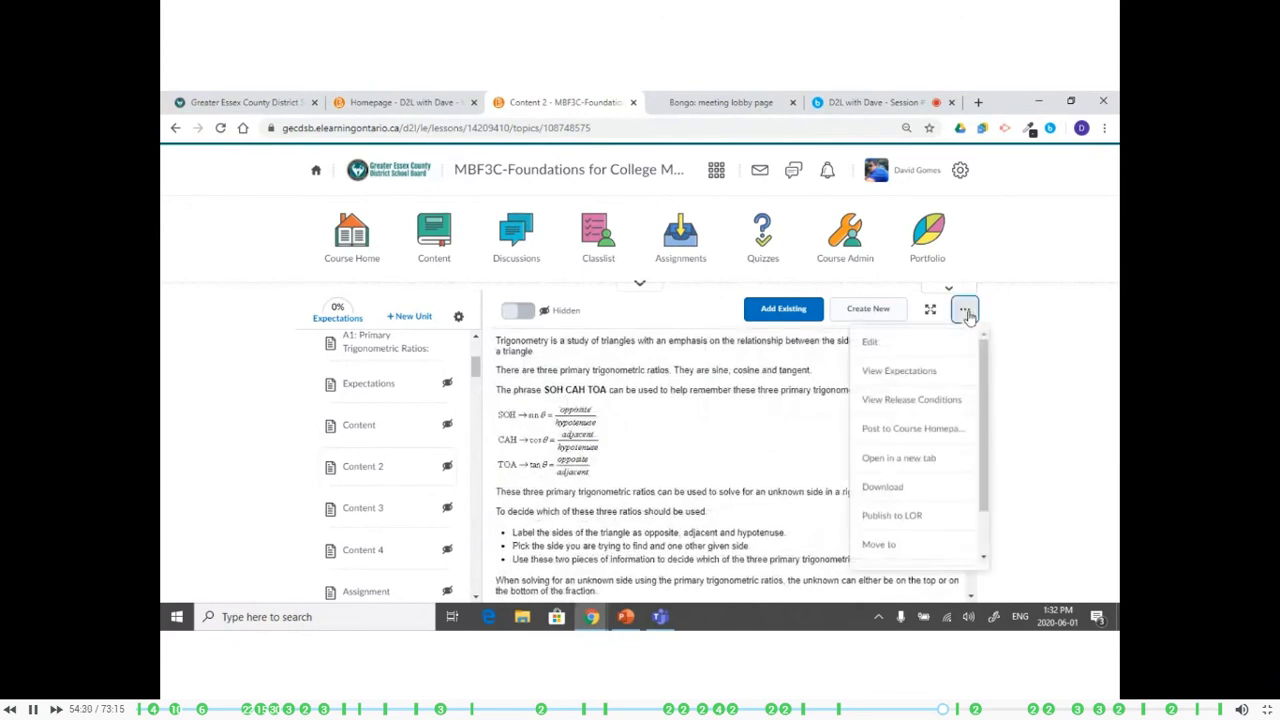
pyautogui.click(887, 349)
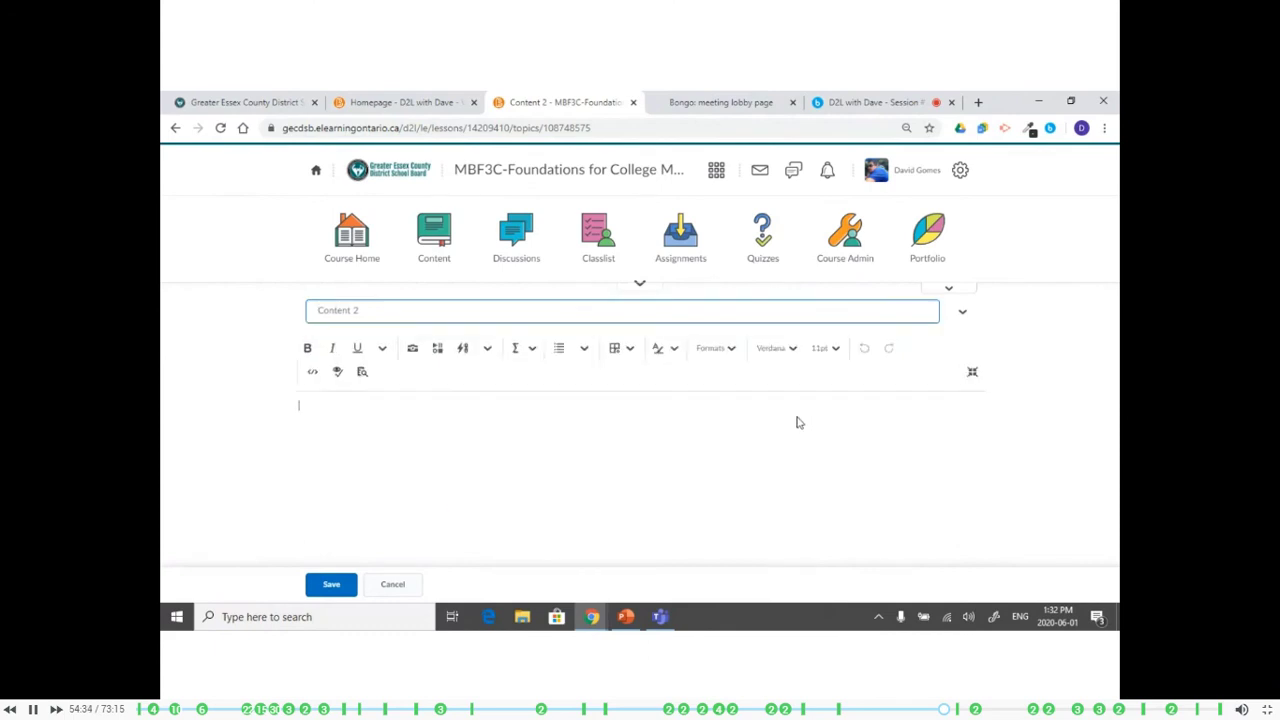
pyautogui.moveTo(986, 416); pyautogui.dragTo(995, 445)
pyautogui.click(503, 421)
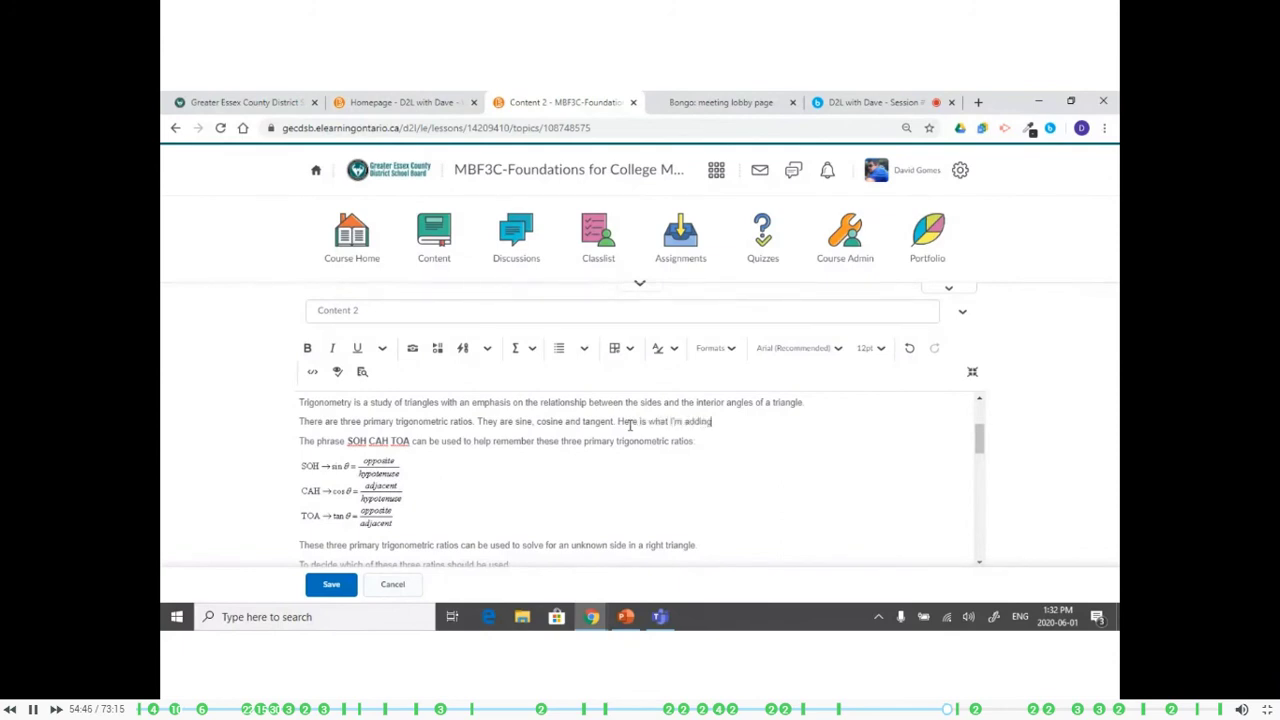
# Delete the triangle figure and the sentence about solving for k under the Example heading, and review the rest of the page
pyautogui.scroll(-8, 686, 466)
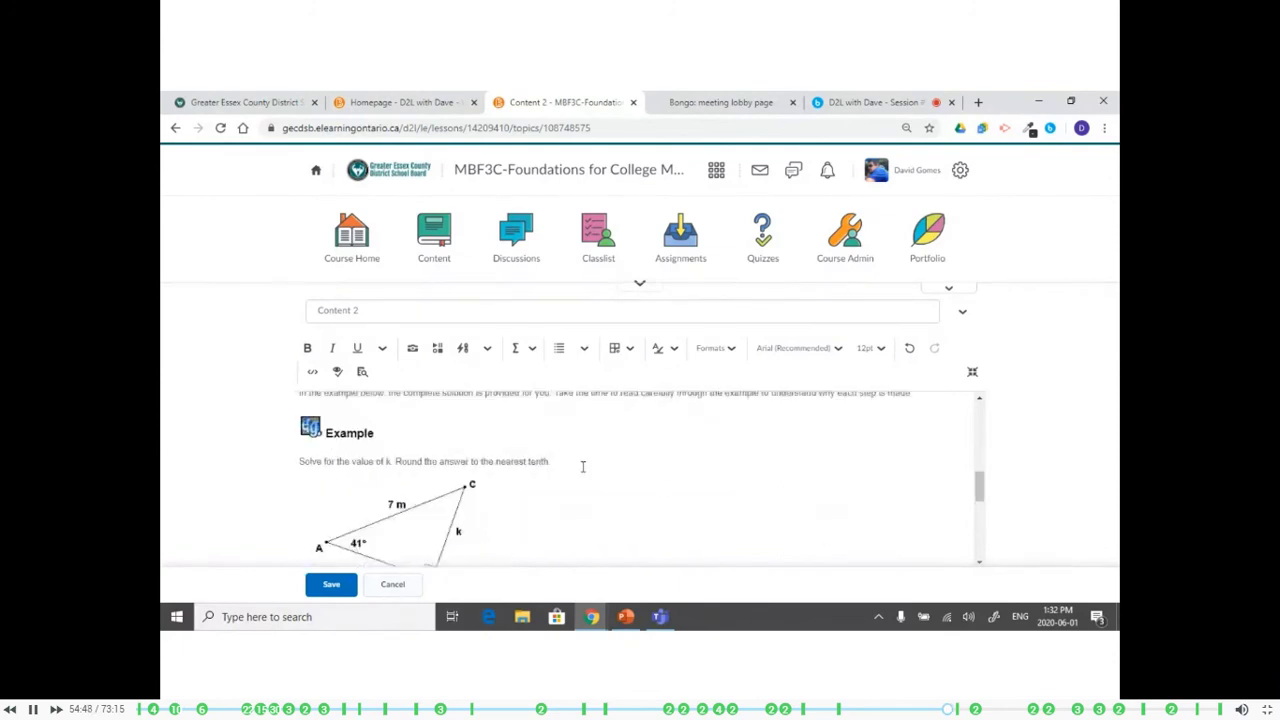
pyautogui.click(455, 444)
pyautogui.press('Delete')
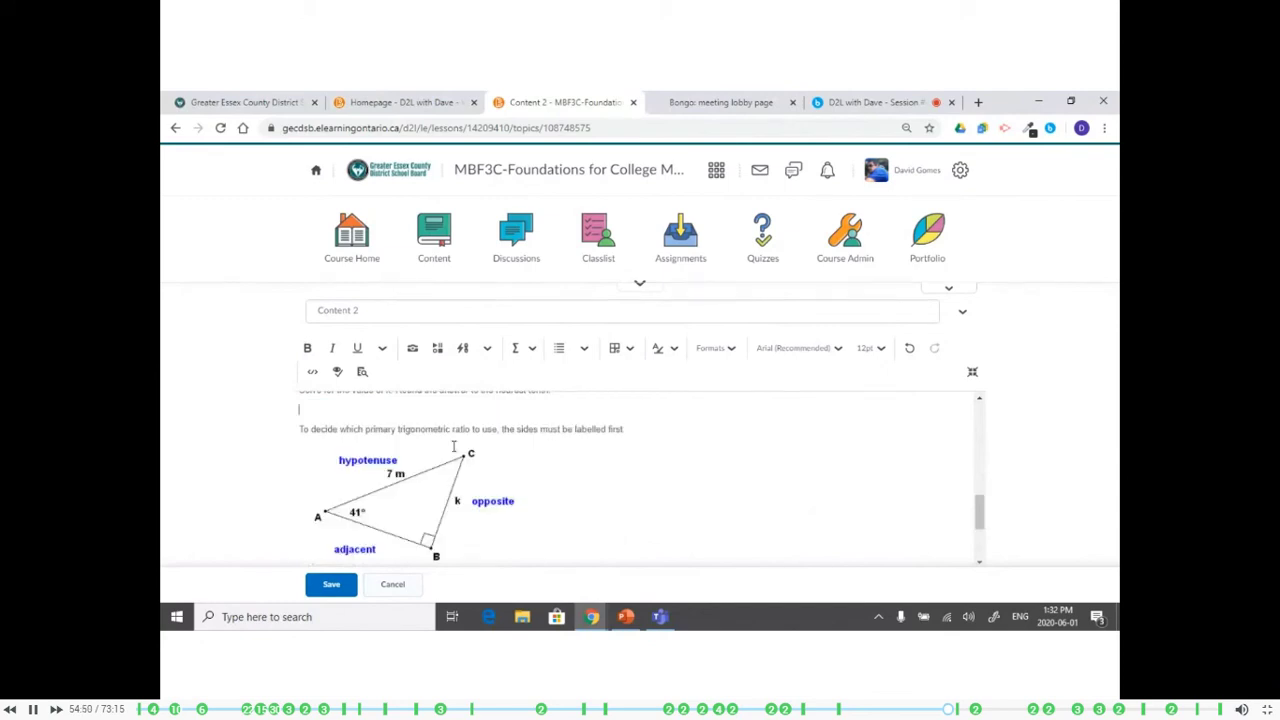
pyautogui.scroll(2, 415, 427)
pyautogui.tripleClick(456, 460)
pyautogui.press('Delete')
pyautogui.press('BackSpace')
pyautogui.press('BackSpace')
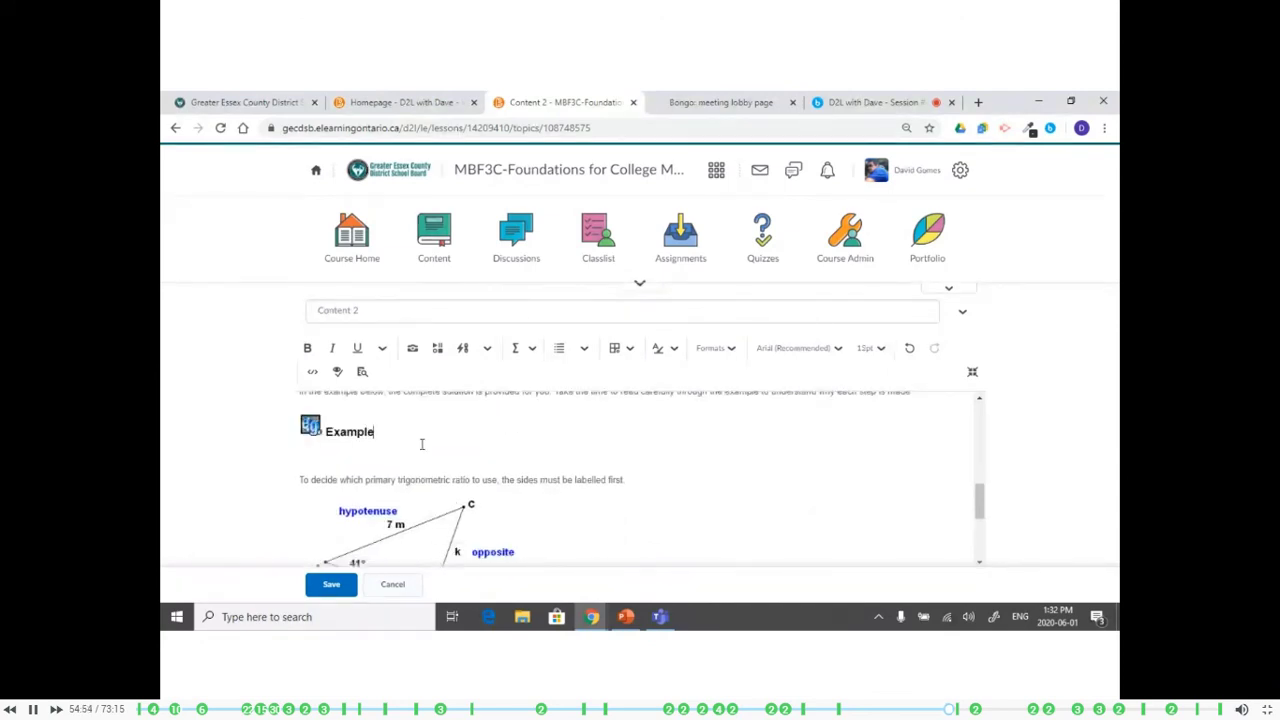
pyautogui.scroll(-5, 466, 428)
pyautogui.scroll(10, 461, 431)
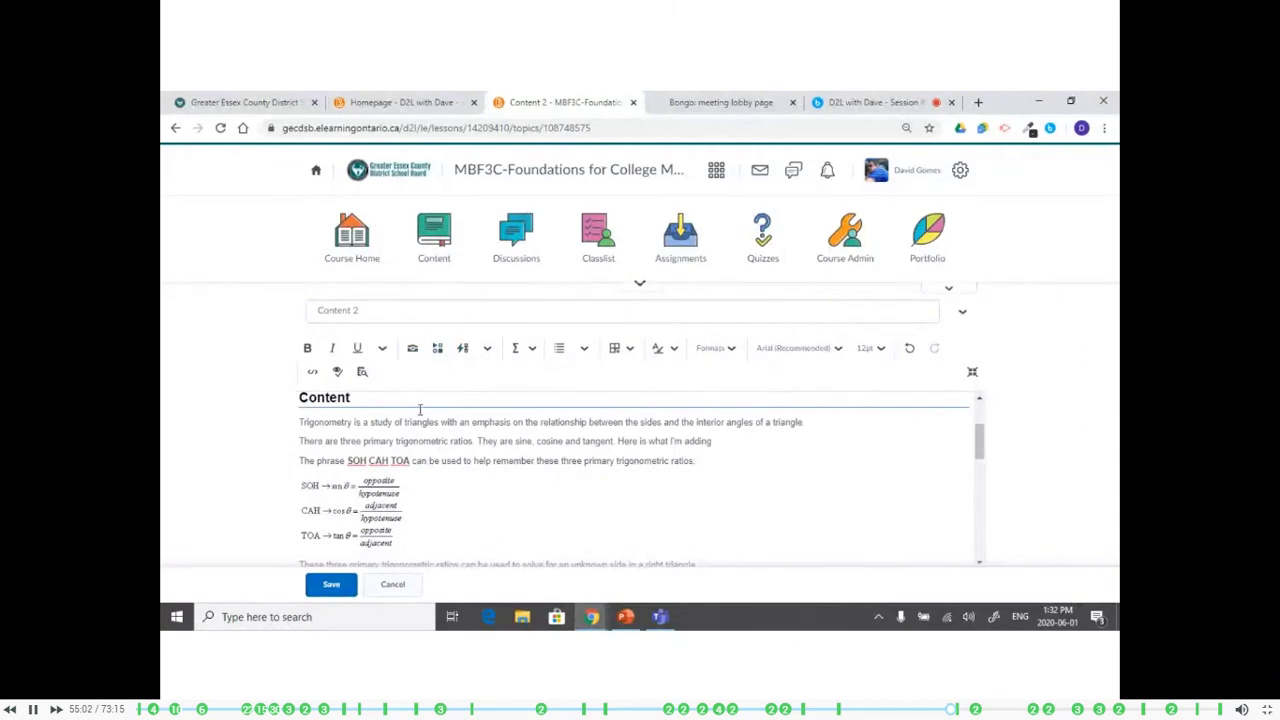
# Discard the edits to Content 2 and open the hidden Content 3 topic to look through its examples
pyautogui.click(395, 588)
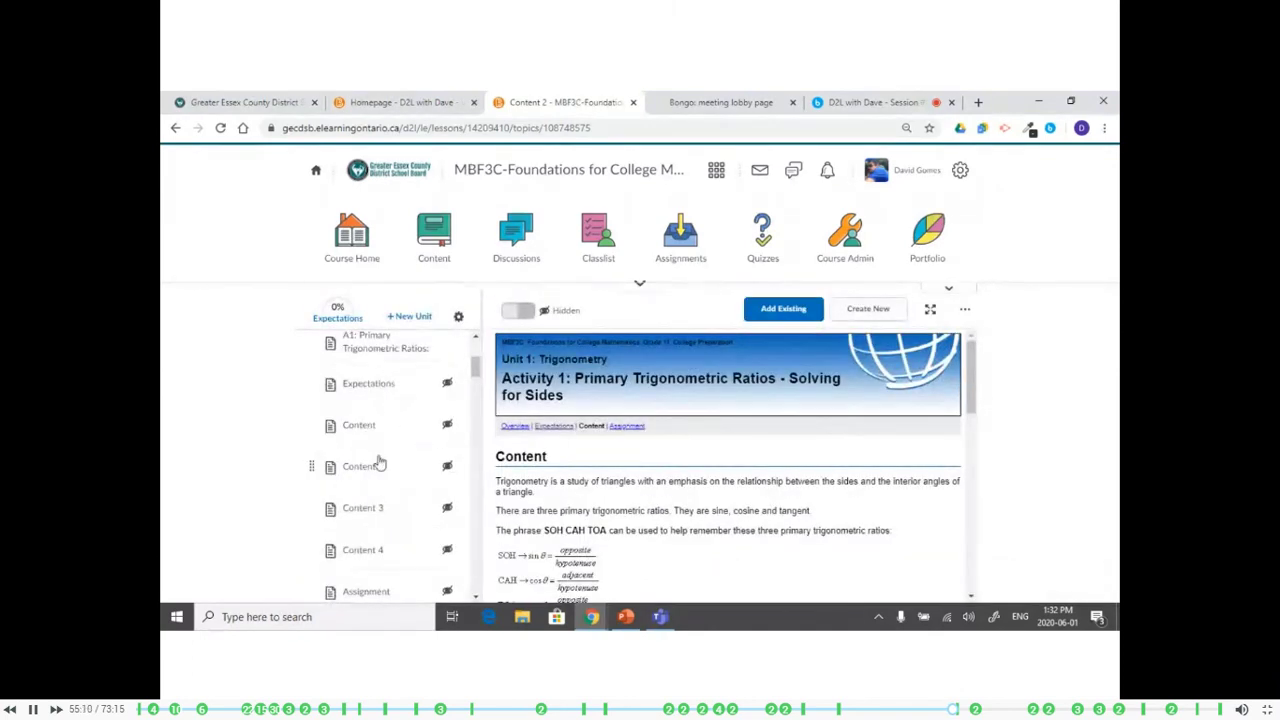
pyautogui.click(385, 508)
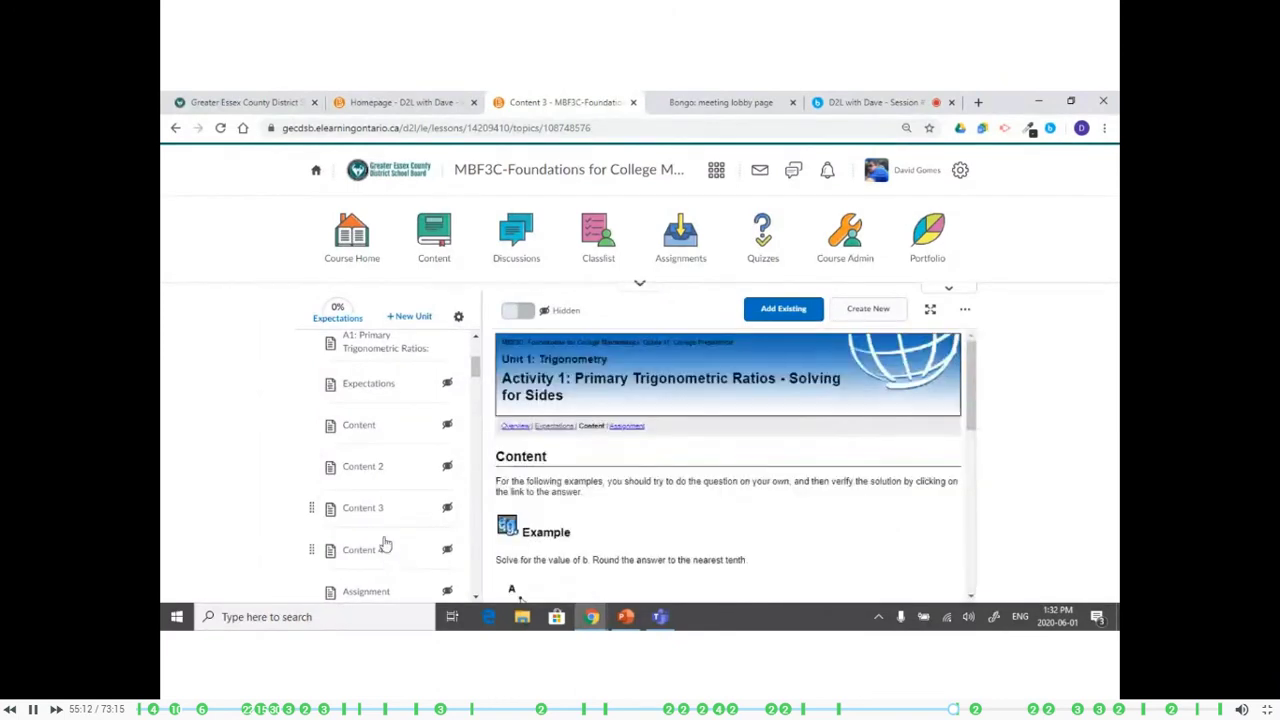
pyautogui.scroll(-5, 672, 470)
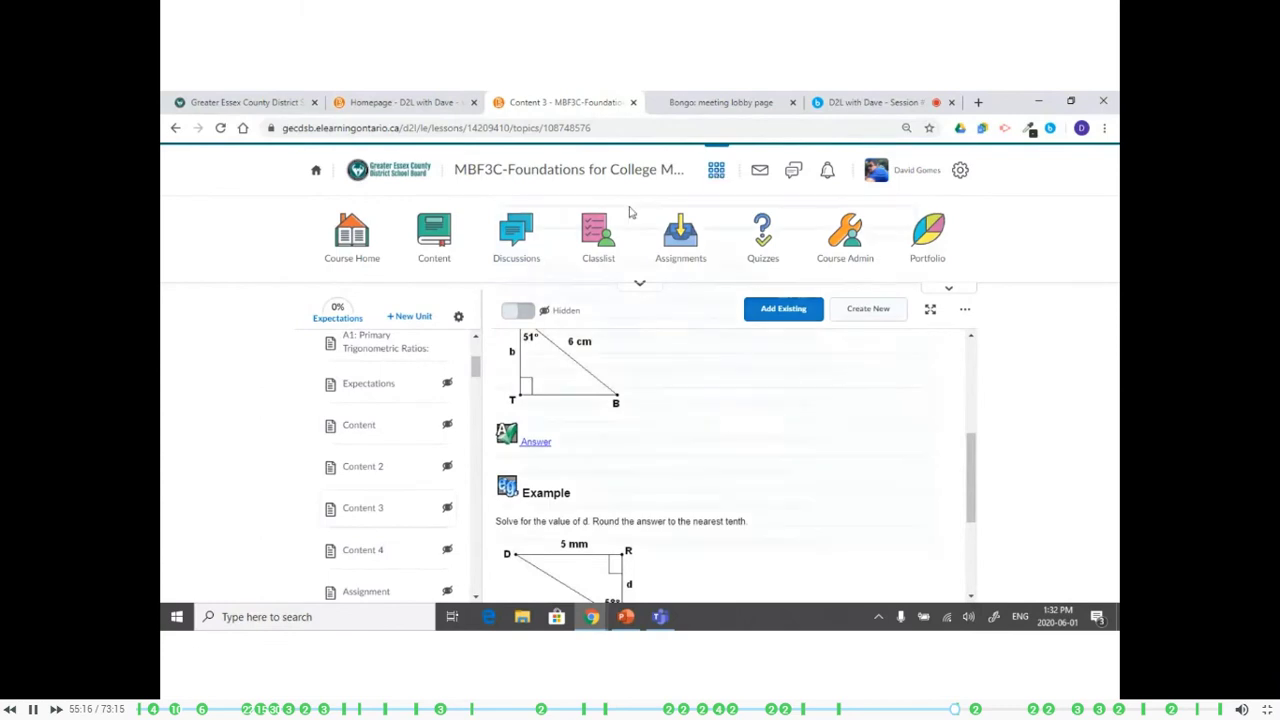
# Find courses matching "mfm2p master", open MFM2P-Foundations of Mathematics-2018-02-20-TeacherMaster, and go to its content
pyautogui.click(717, 172)
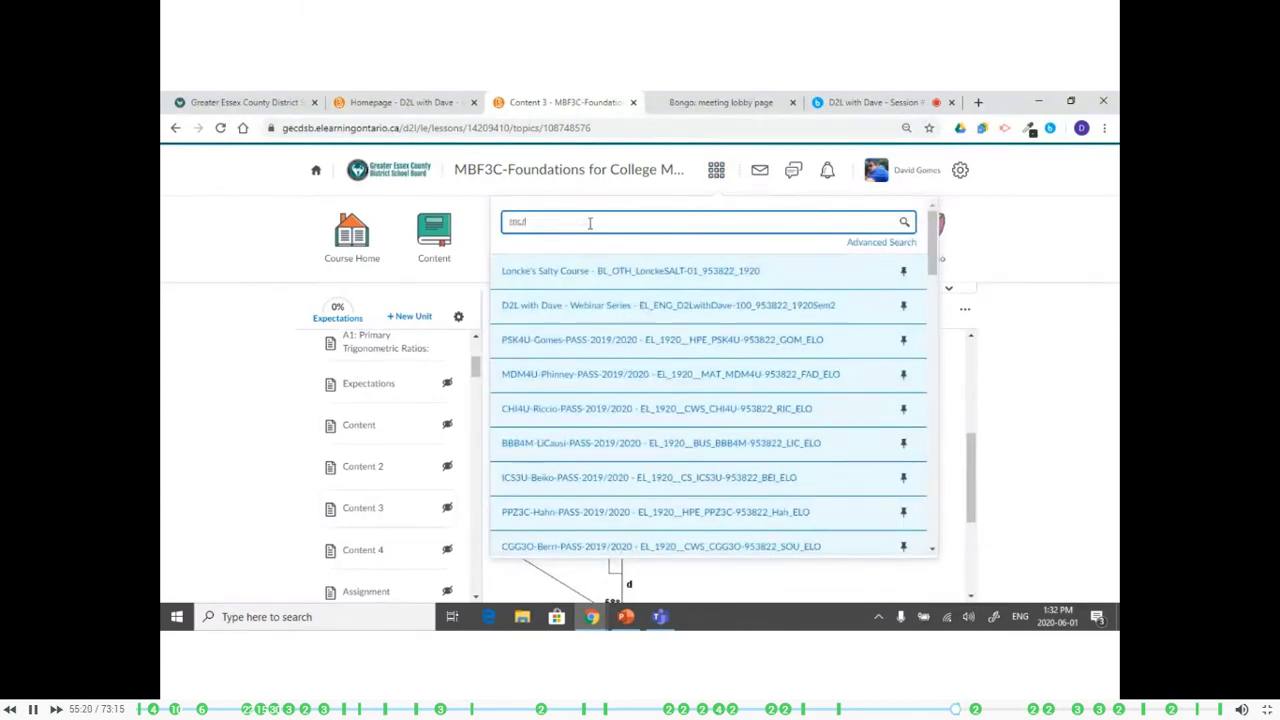
pyautogui.doubleClick(590, 223)
pyautogui.write('mdm4')
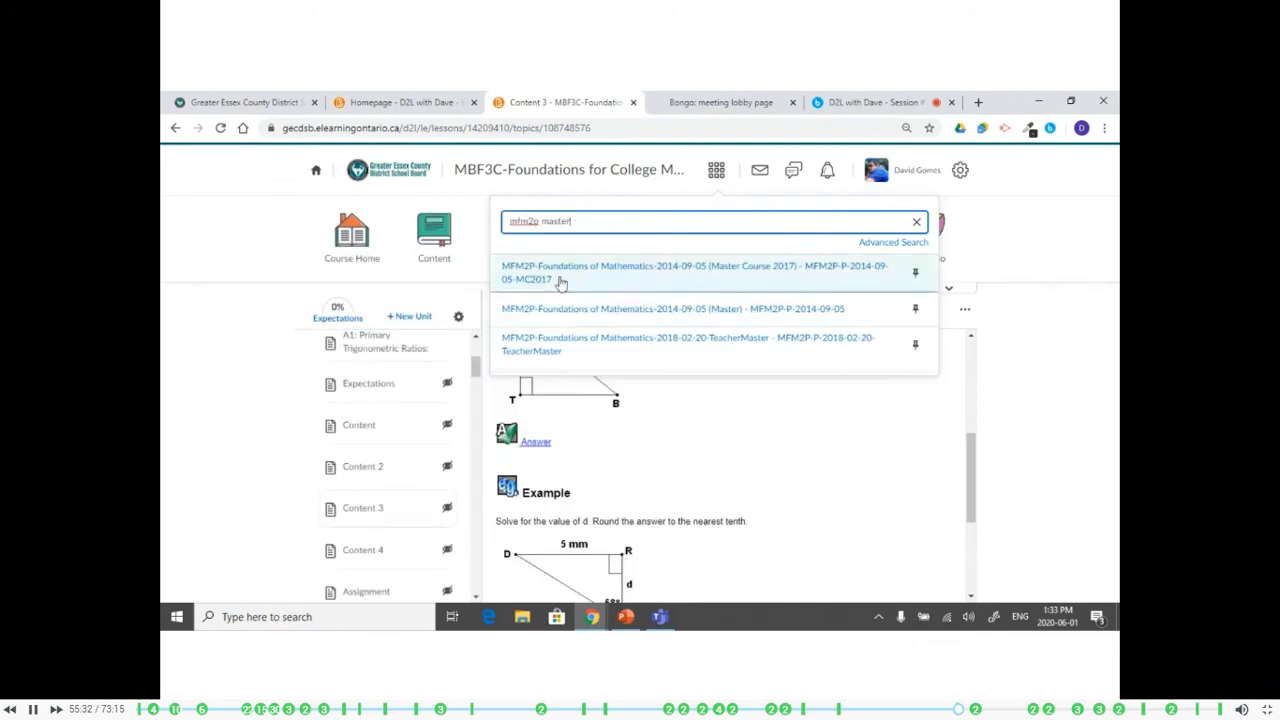
pyautogui.click(553, 345)
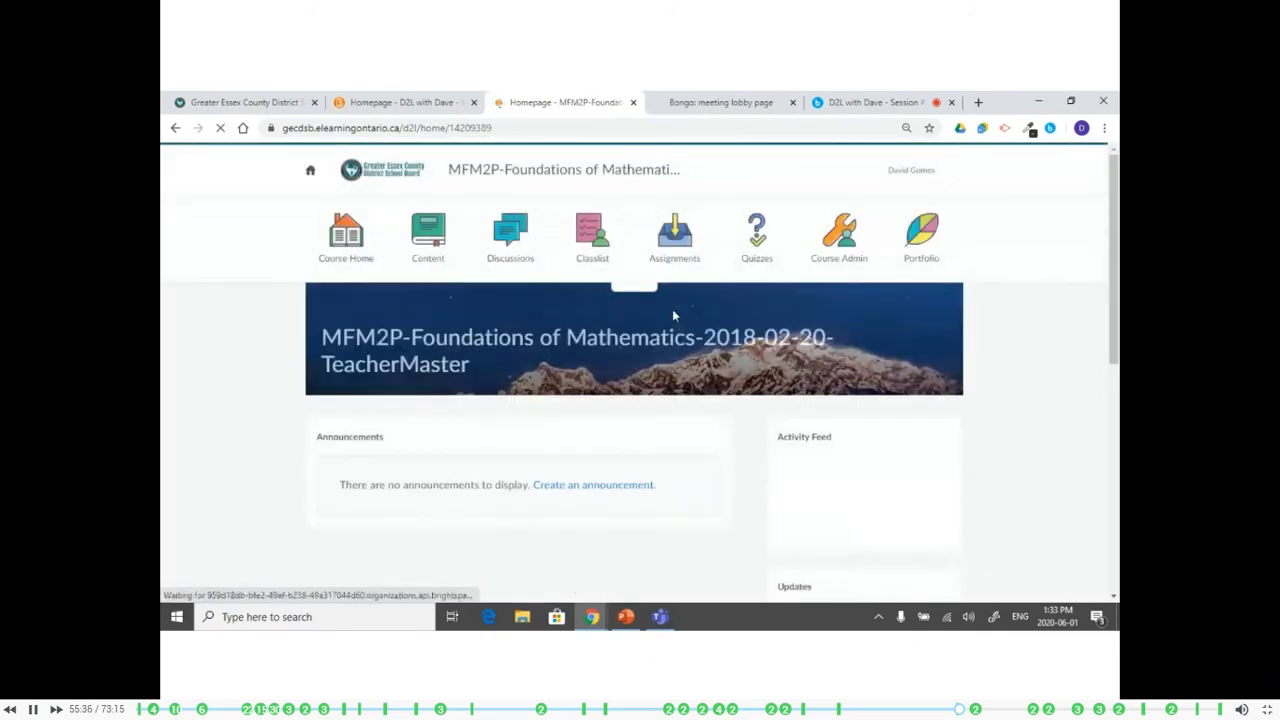
pyautogui.click(427, 252)
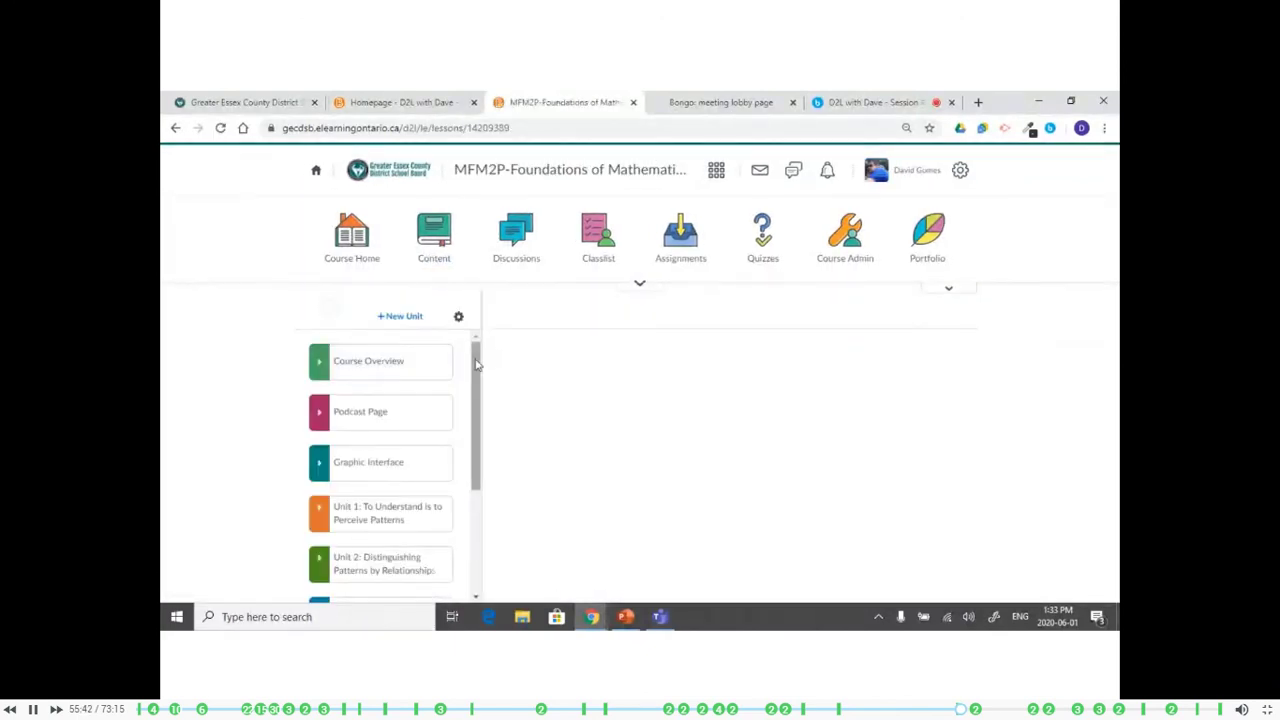
# Check the editing options of Activity 1 in Unit 3: Algebraic Equations, cancel without saving, and collapse the unit
pyautogui.scroll(-2, 480, 390)
pyautogui.scroll(-2, 480, 400)
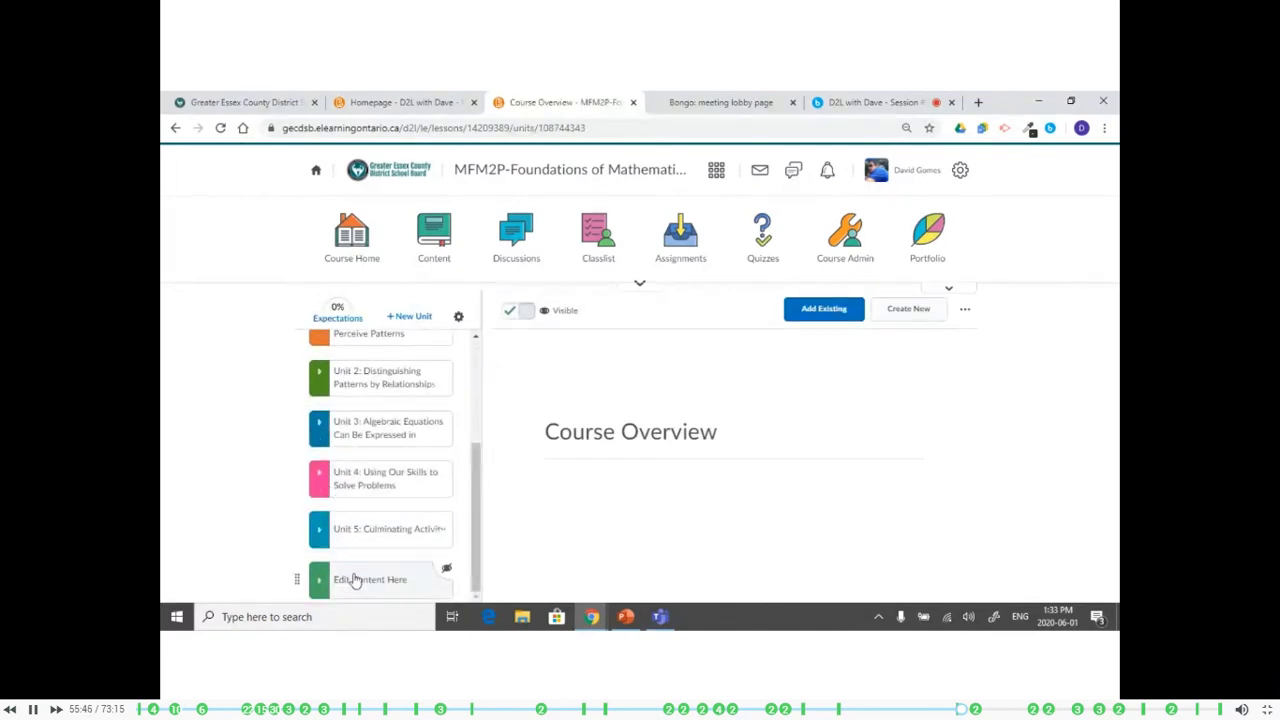
pyautogui.click(370, 428)
pyautogui.click(383, 515)
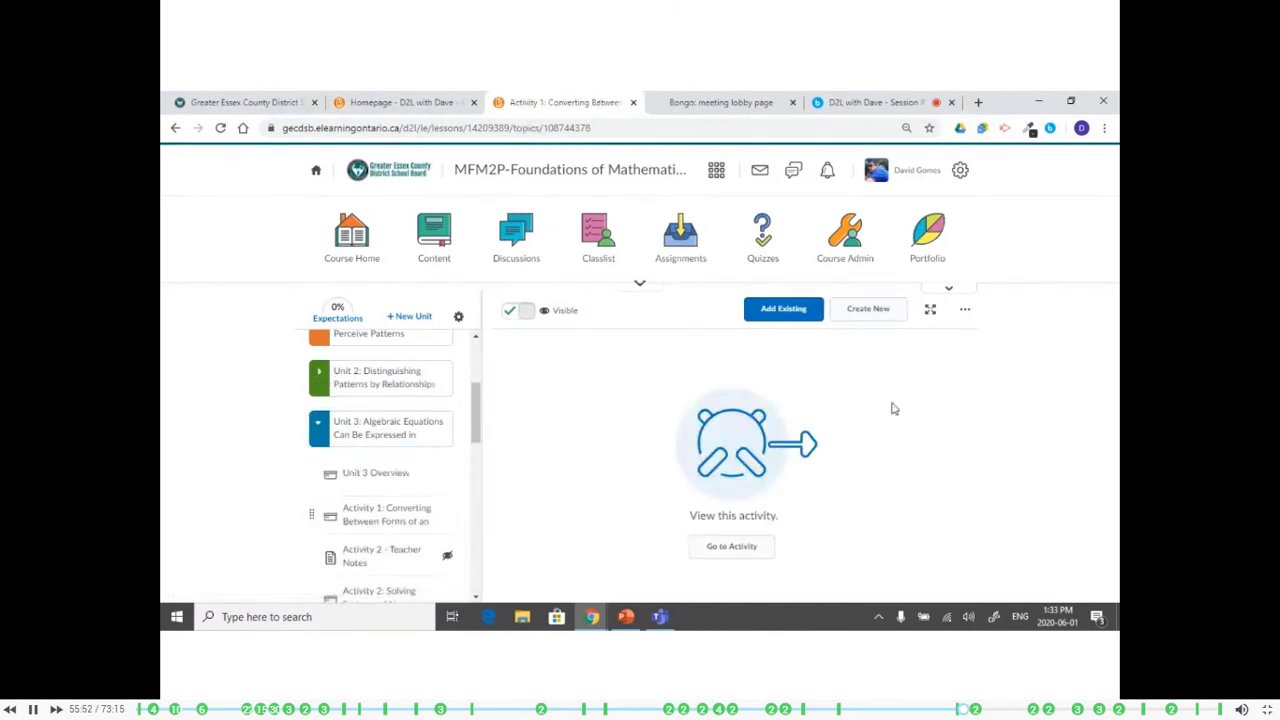
pyautogui.click(964, 310)
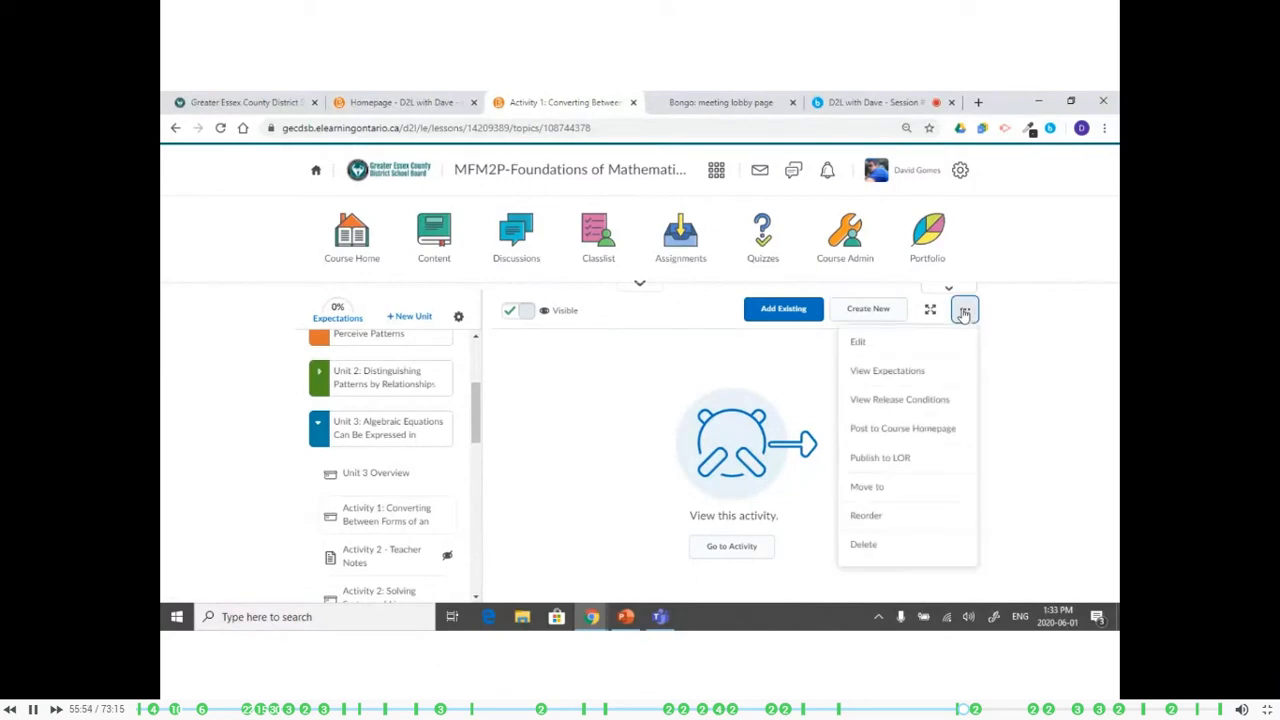
pyautogui.click(905, 350)
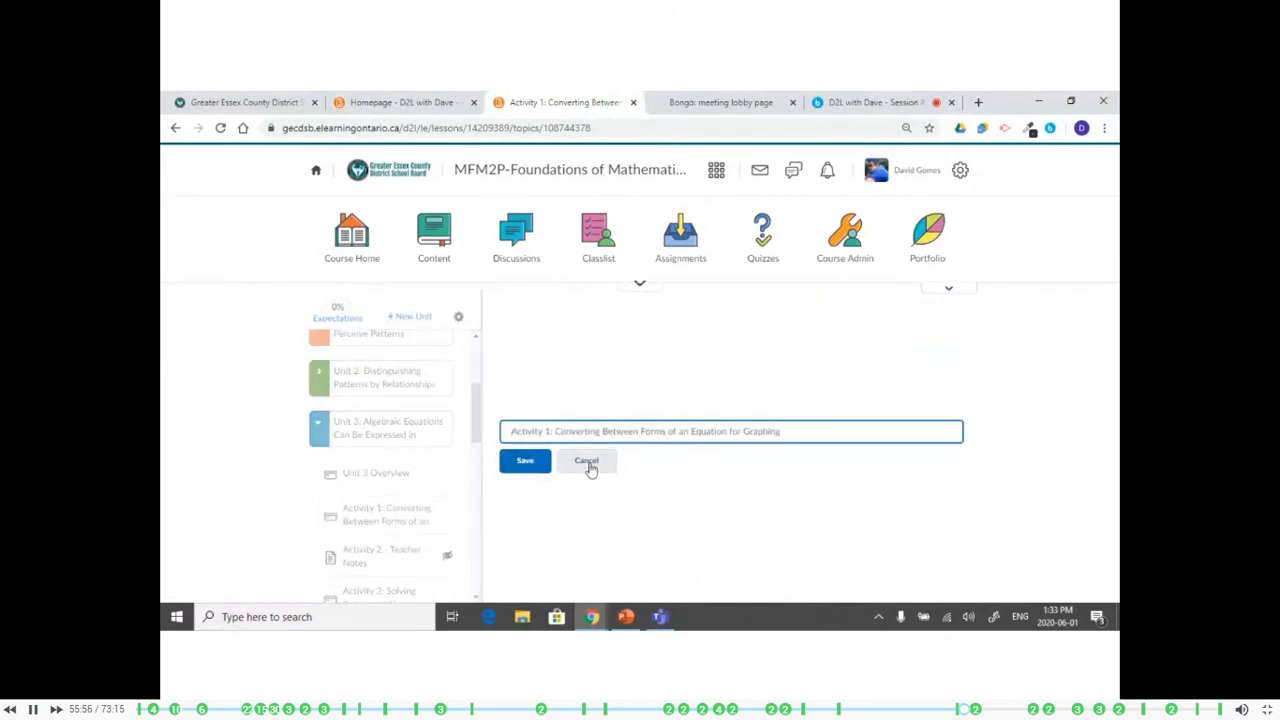
pyautogui.click(590, 469)
pyautogui.click(322, 430)
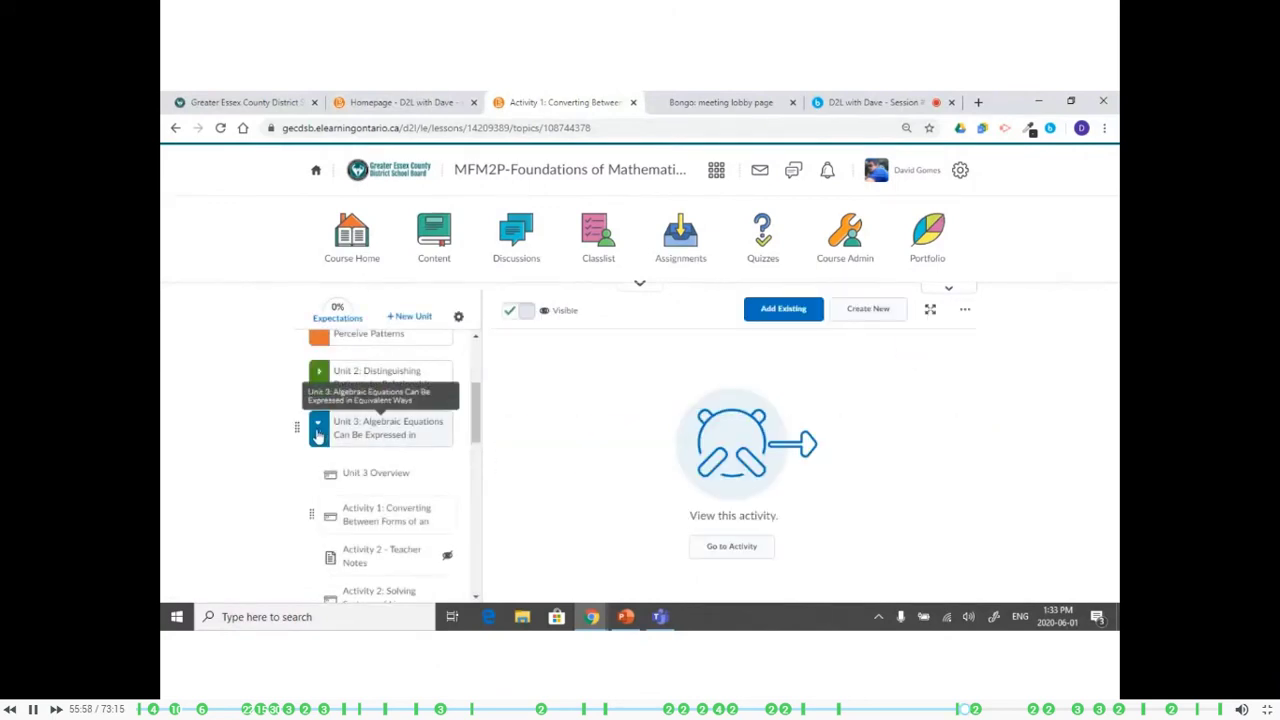
pyautogui.click(318, 432)
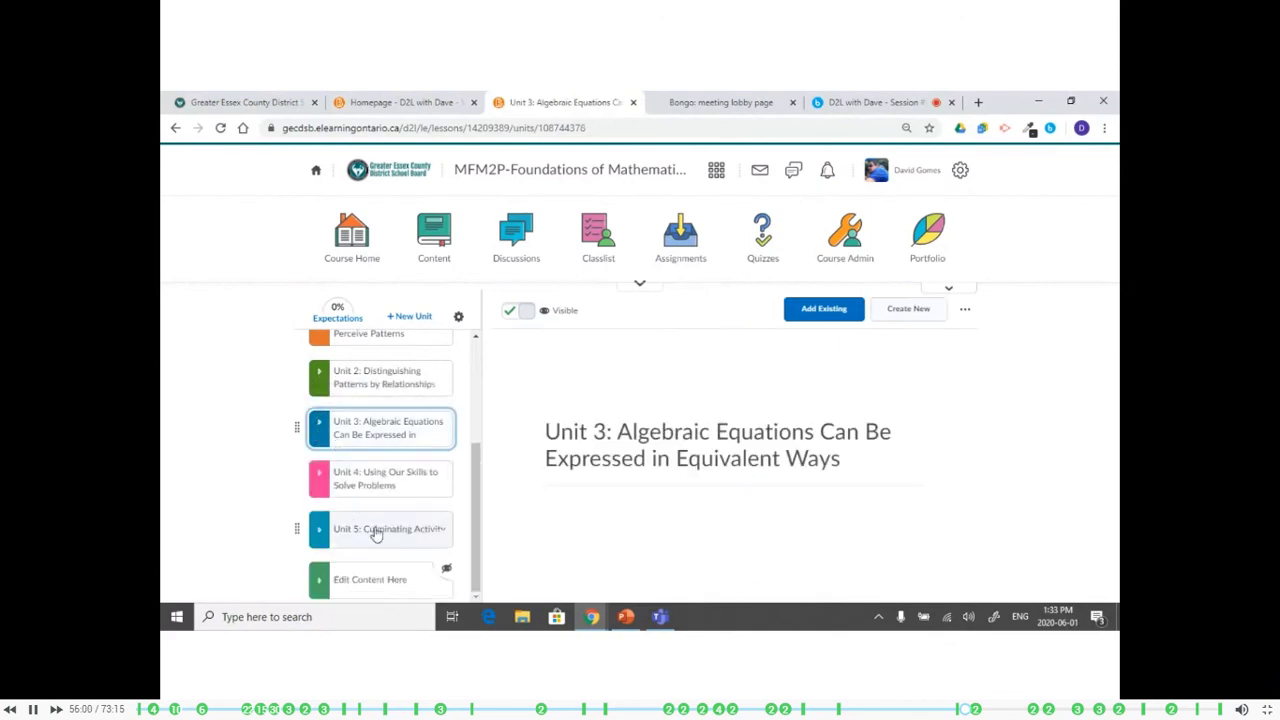
# Expand Unit 1 inside the hidden Edit Content Here unit and view its Unit 1 Overview - Content and Activity 1: Rubric topics
pyautogui.click(367, 590)
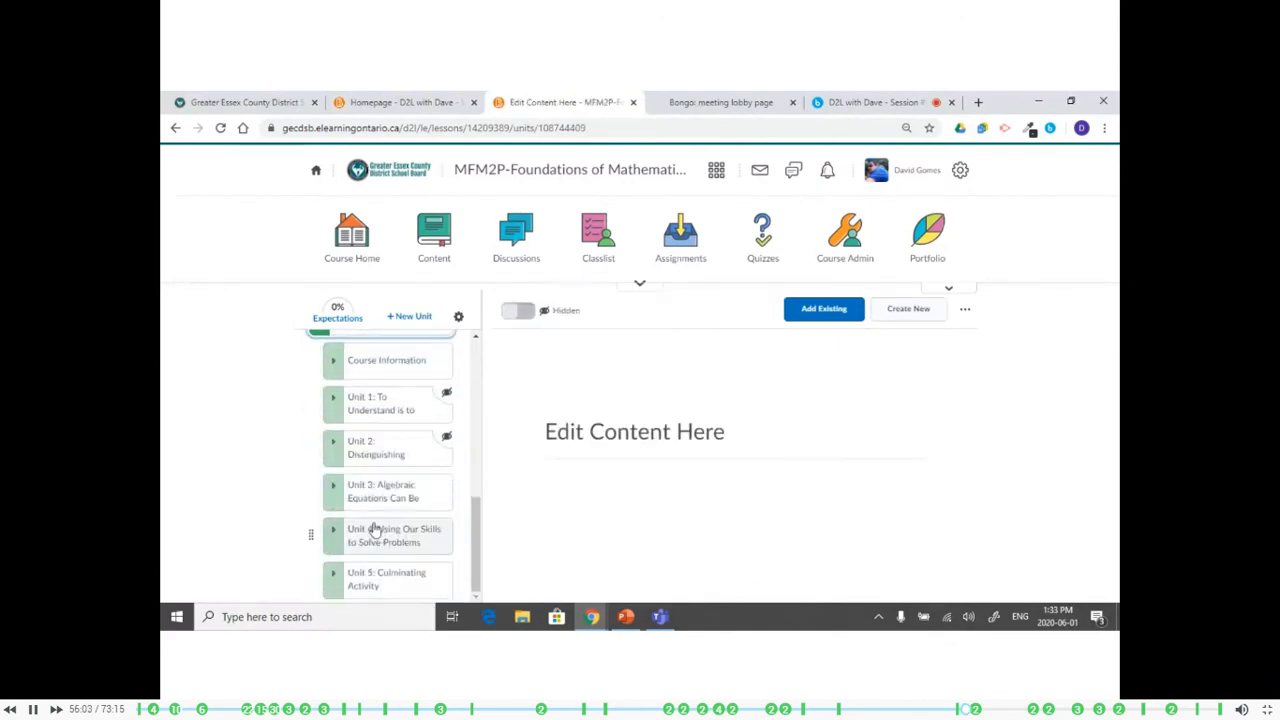
pyautogui.click(353, 413)
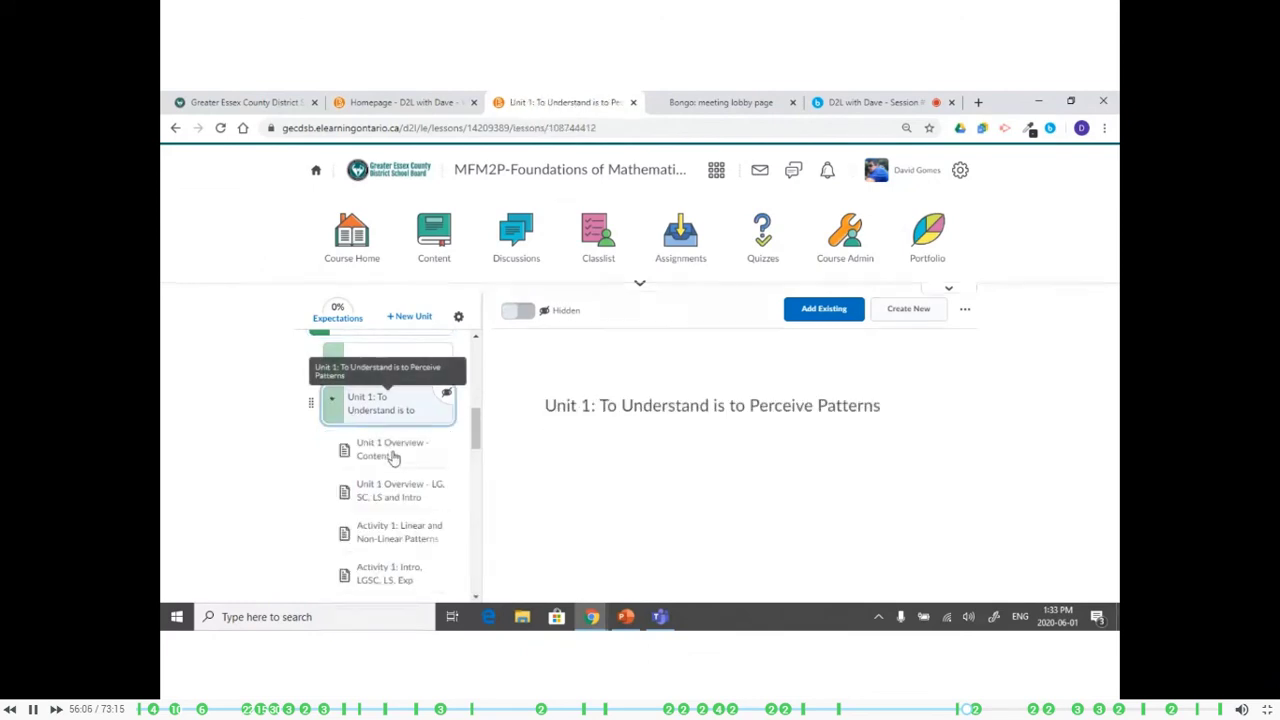
pyautogui.click(395, 458)
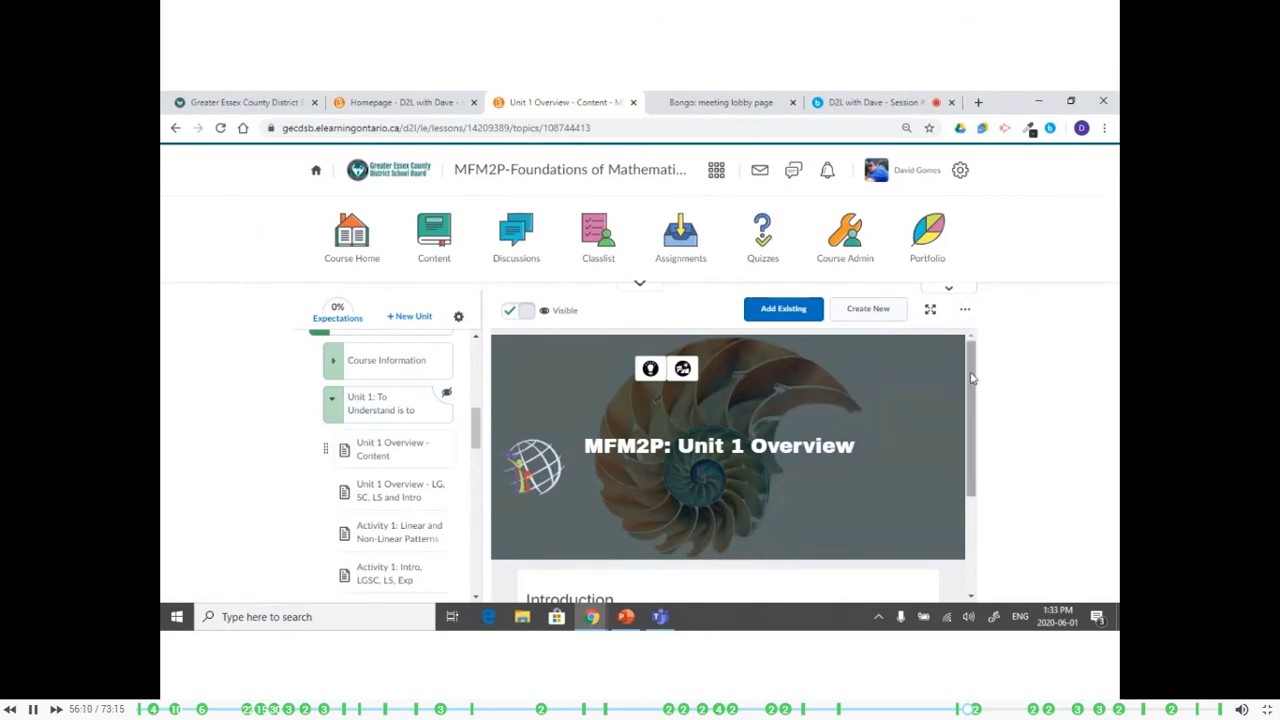
pyautogui.scroll(-3, 427, 498)
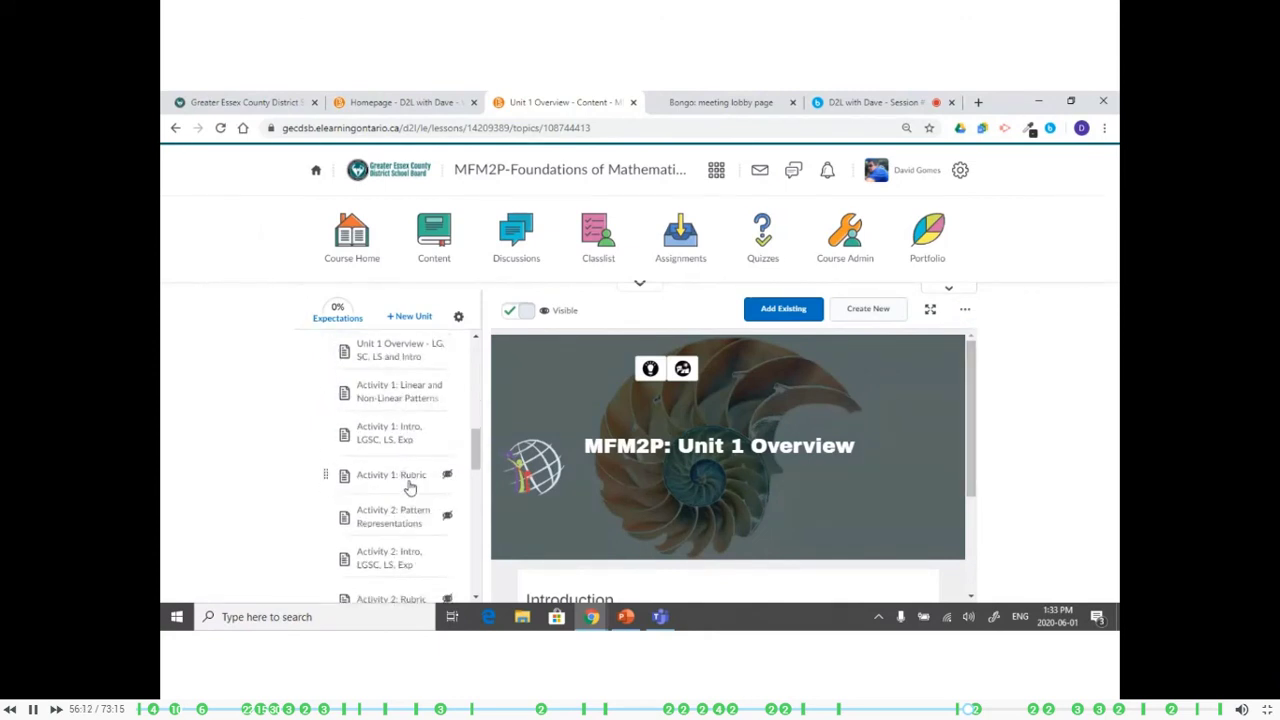
pyautogui.click(409, 487)
pyautogui.scroll(1, 400, 470)
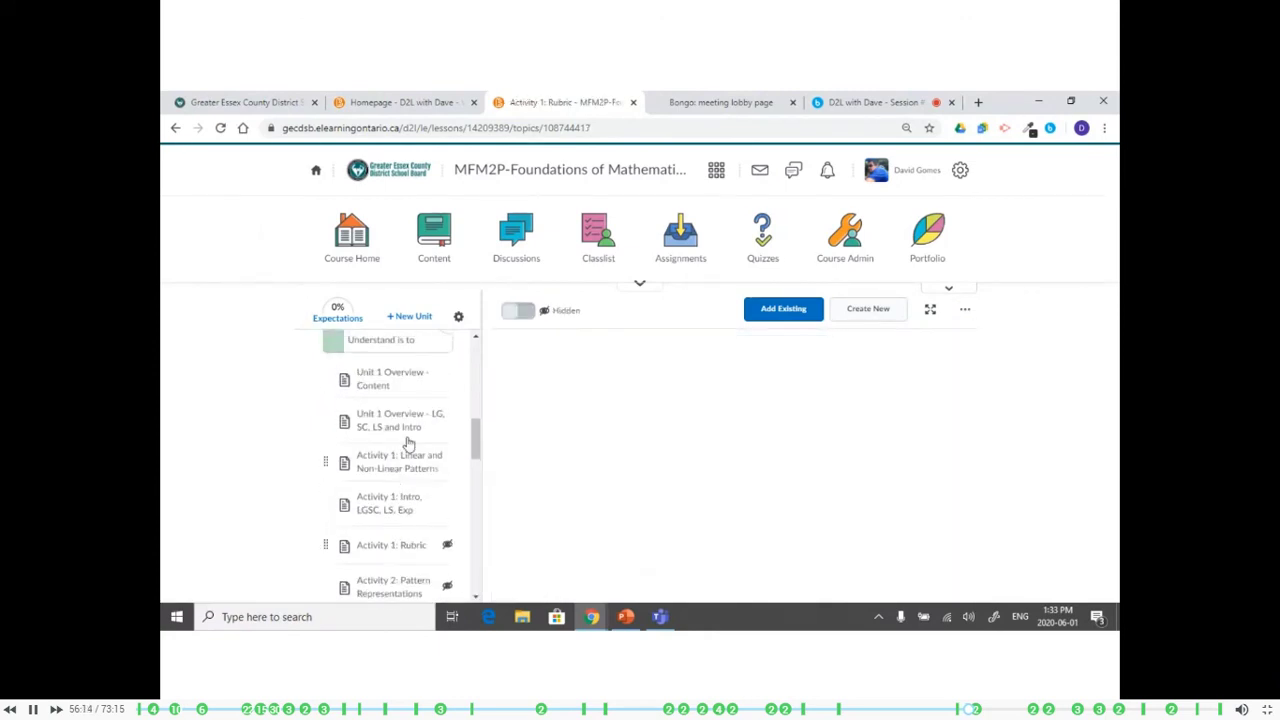
# Open Unit 1 Overview - Content in the HTML editor to inspect its editable page, and cancel without saving
pyautogui.click(409, 394)
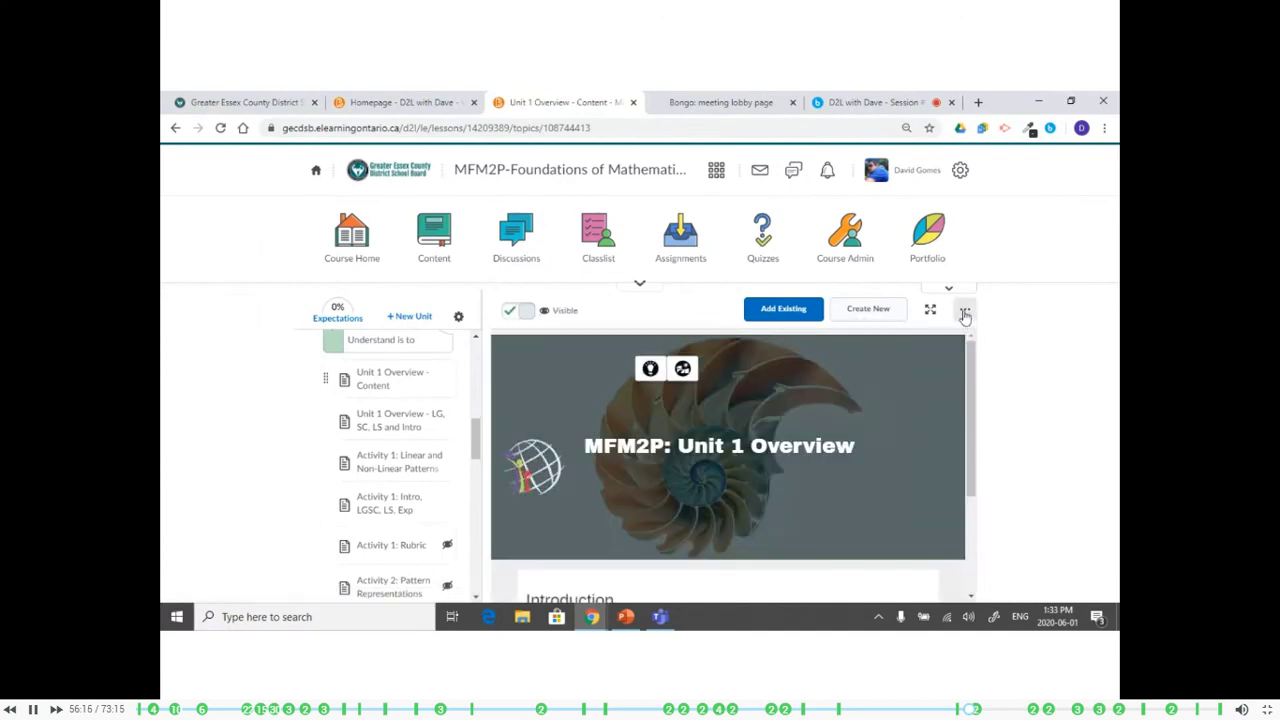
pyautogui.click(965, 315)
pyautogui.click(912, 344)
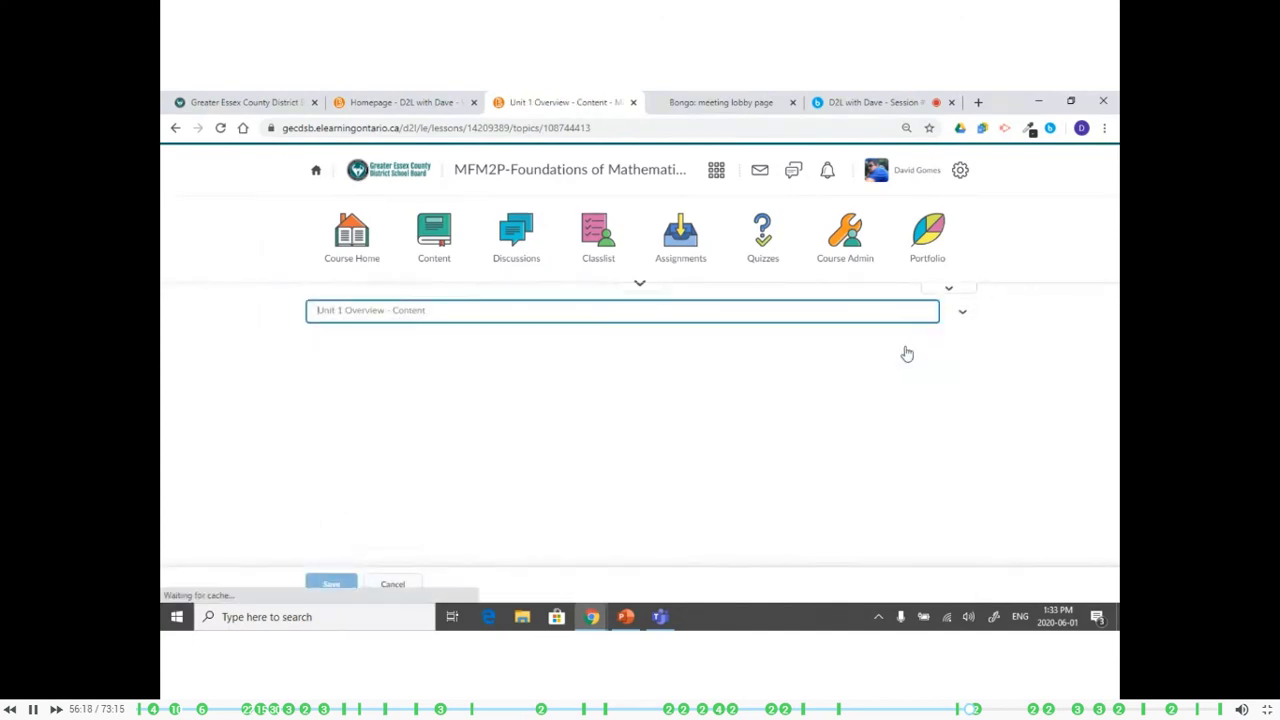
pyautogui.moveTo(978, 424)
pyautogui.mouseDown()
pyautogui.moveTo(977, 525)
pyautogui.moveTo(964, 426)
pyautogui.mouseUp()
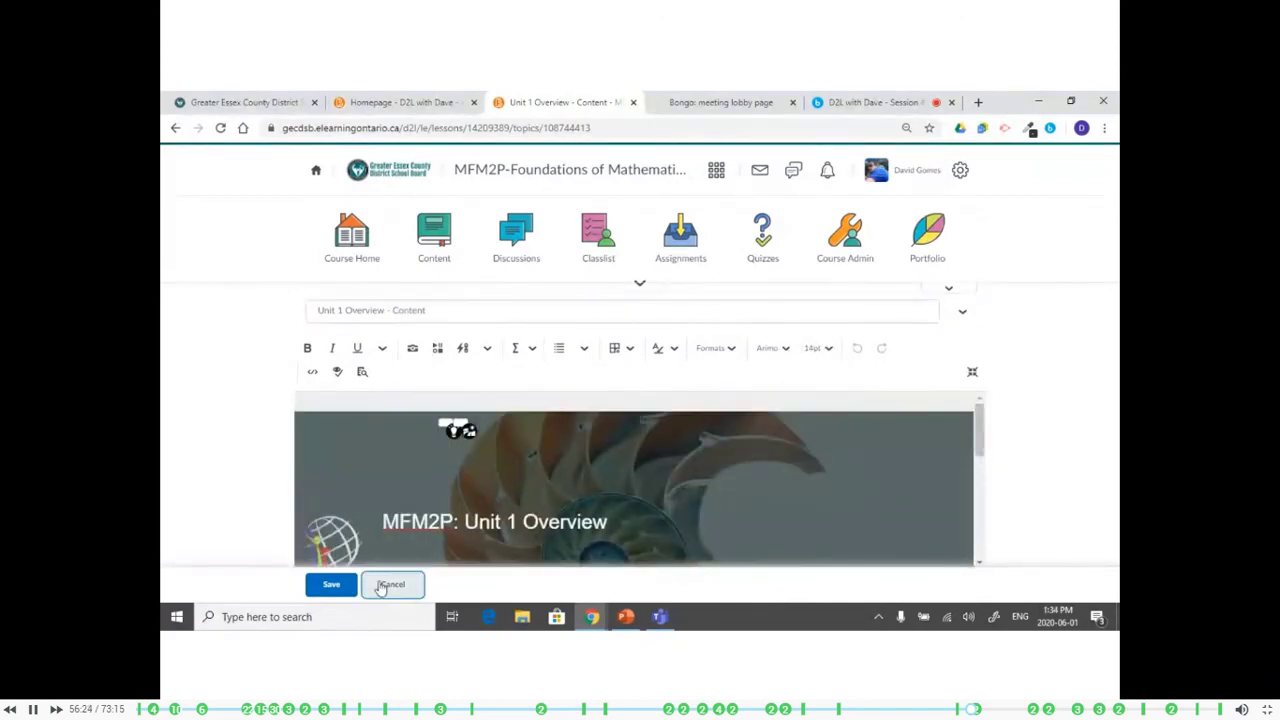
pyautogui.click(380, 586)
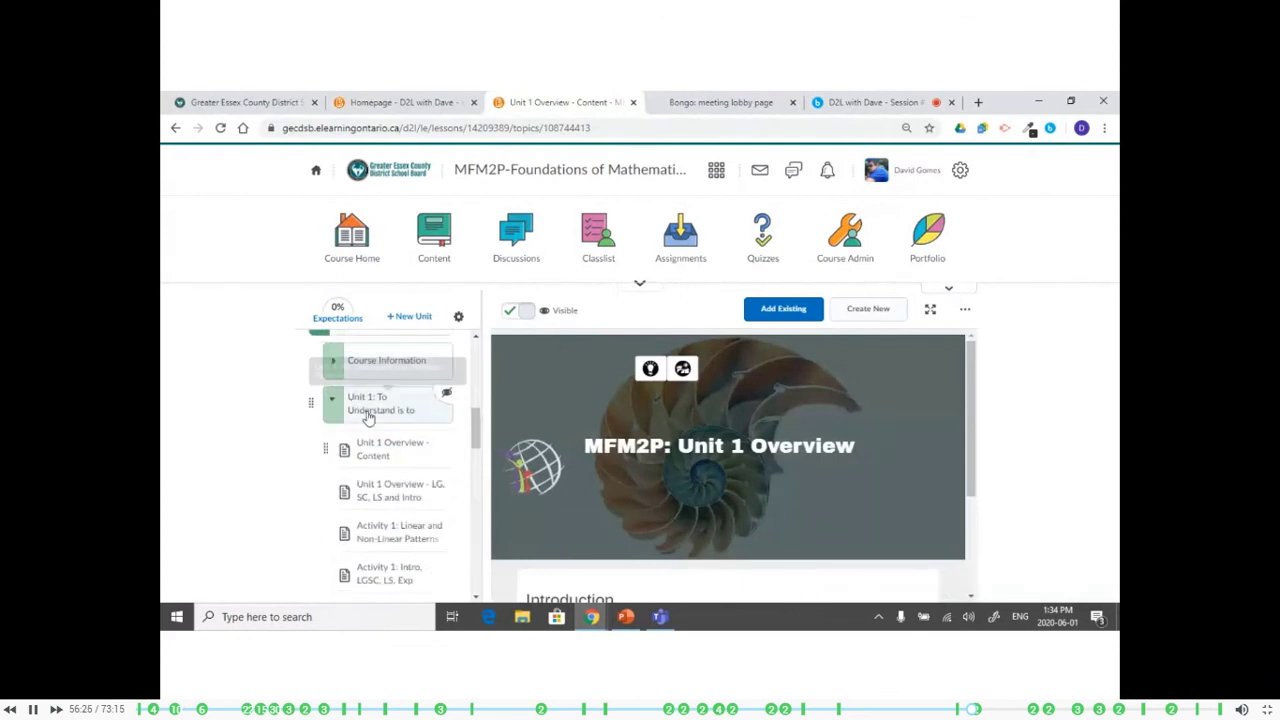
# Open Activity 3: Connecting Representations from the editable Unit 1 and look through its Minds On and Action sections
pyautogui.scroll(1, 378, 412)
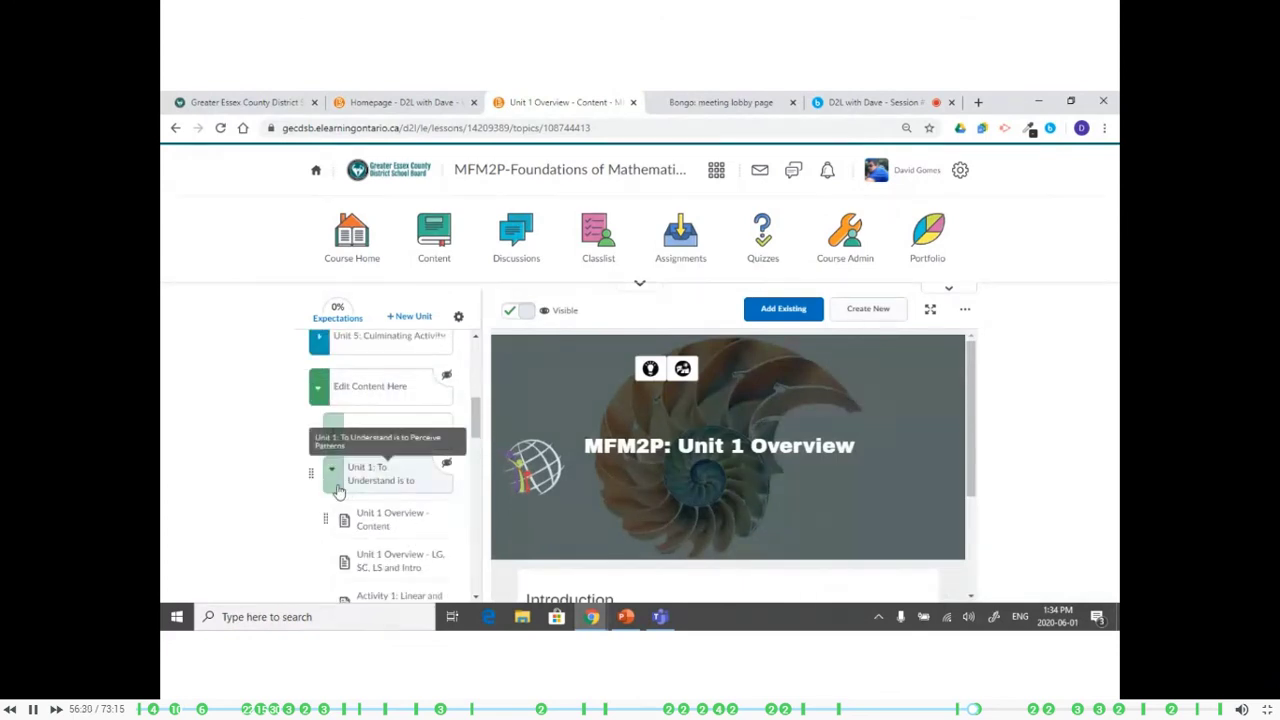
pyautogui.moveTo(473, 435); pyautogui.dragTo(499, 488)
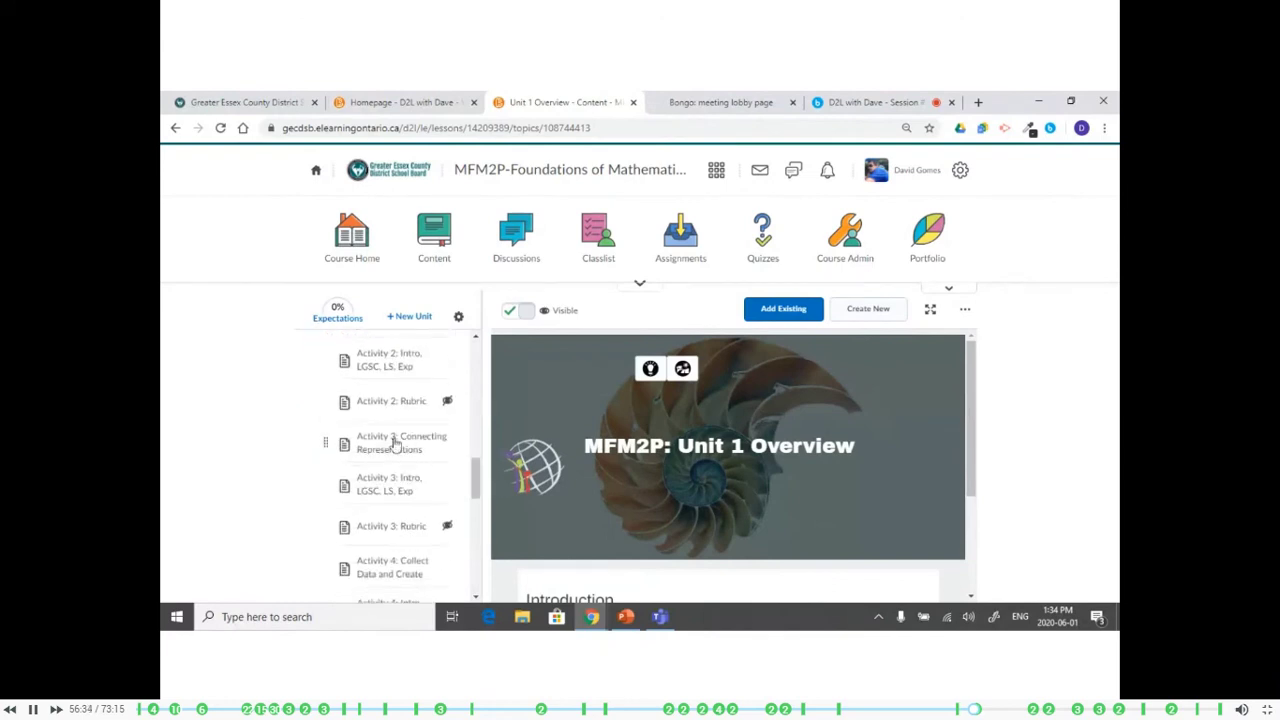
pyautogui.click(395, 445)
pyautogui.scroll(-5, 928, 395)
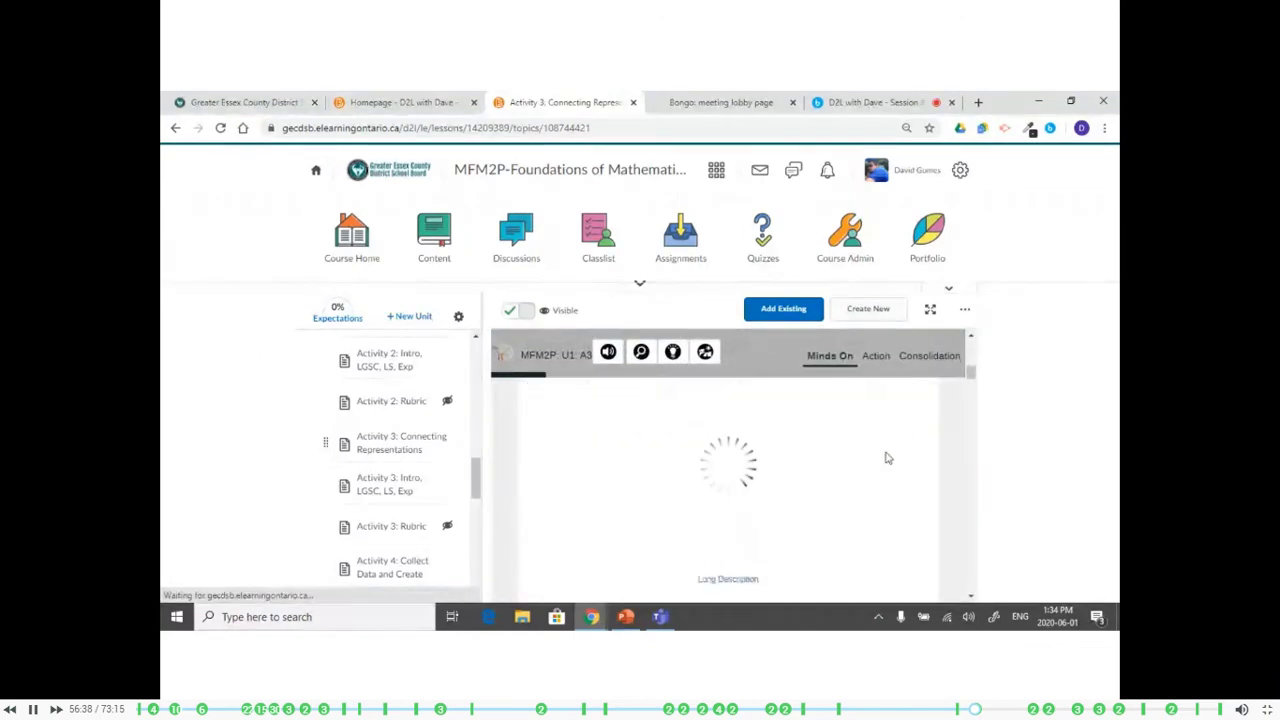
pyautogui.scroll(-15, 885, 458)
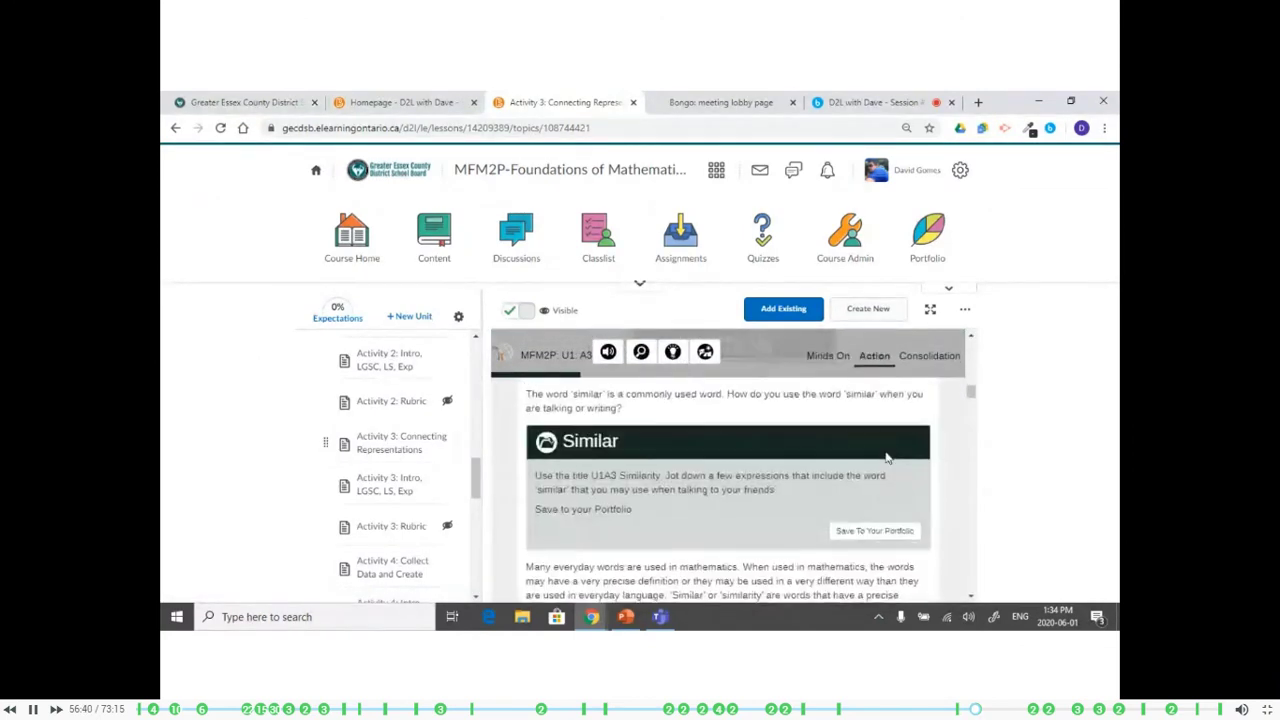
pyautogui.scroll(-5, 885, 458)
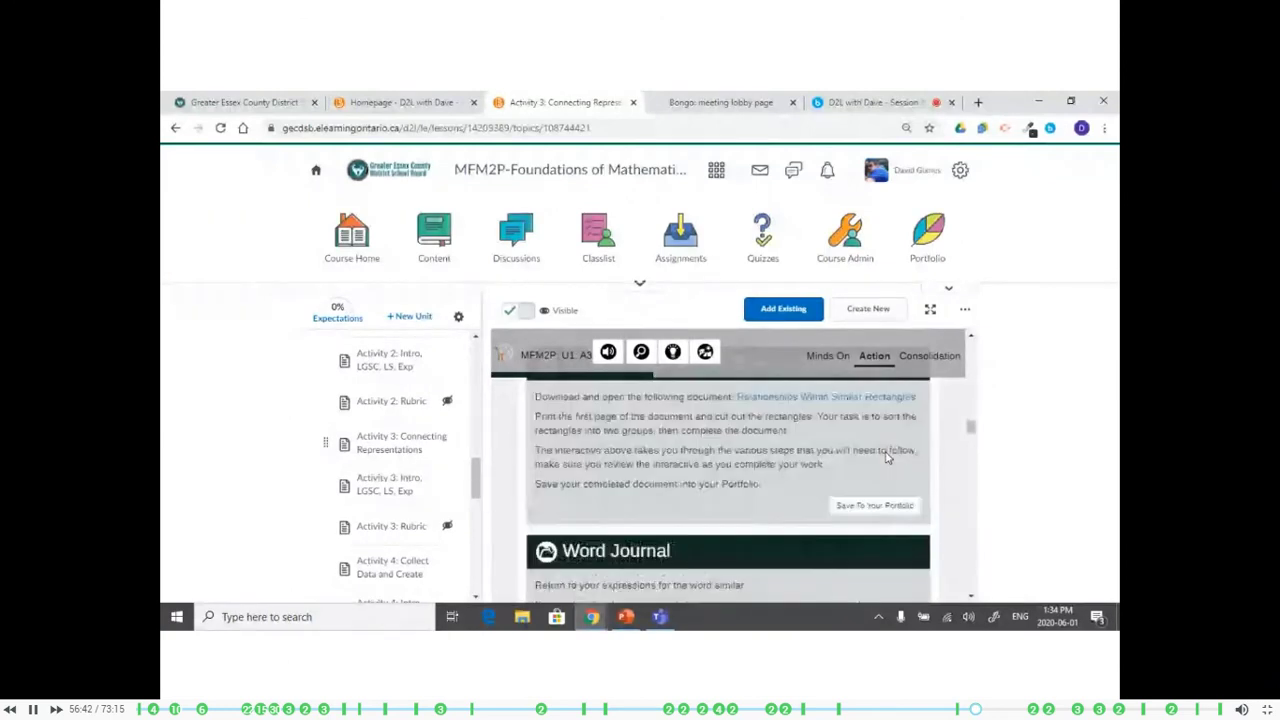
# Open Activity 3: Connecting Representations for editing, delete part of the sentence about comparisons between similar rectangles, and cancel without saving
pyautogui.scroll(-5, 860, 500)
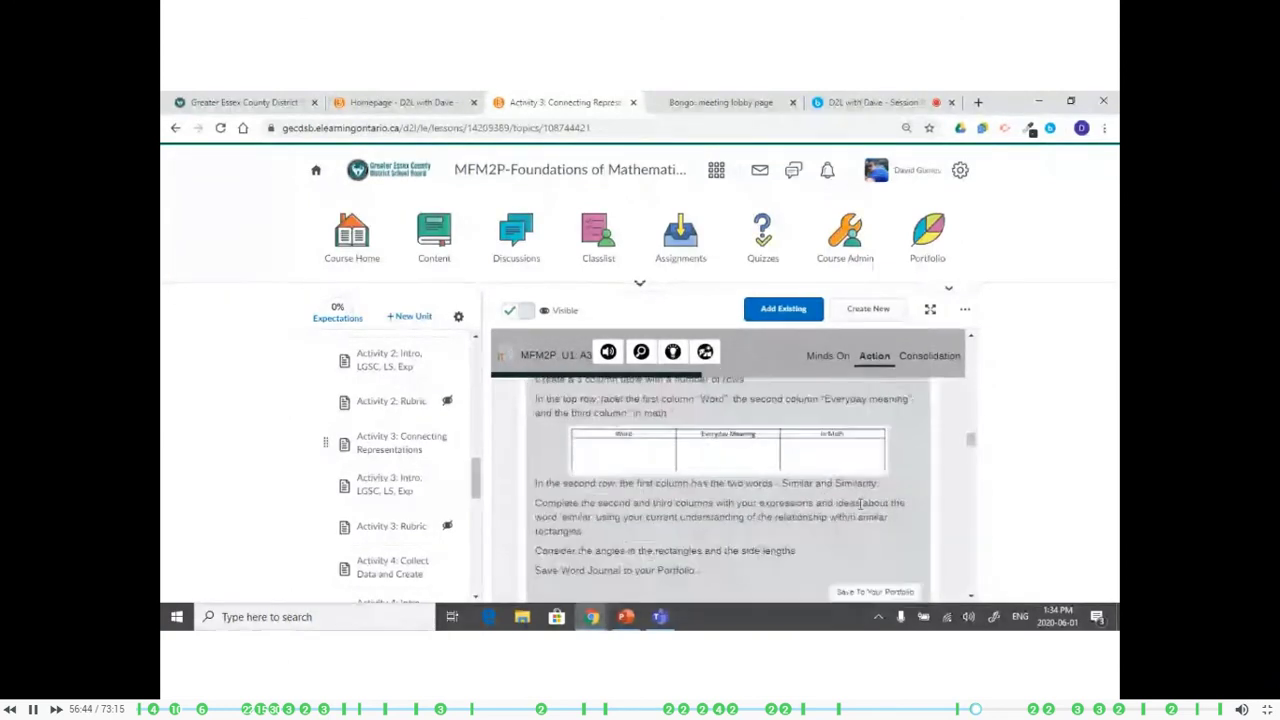
pyautogui.click(964, 310)
pyautogui.click(870, 343)
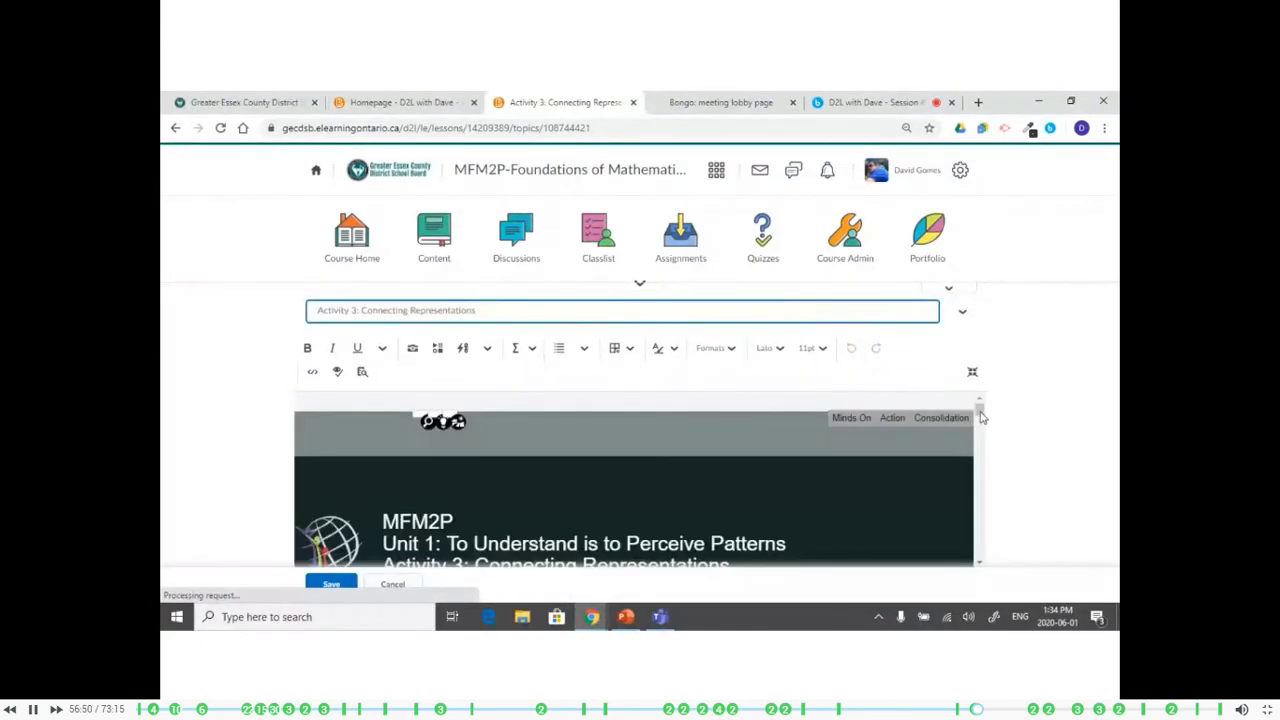
pyautogui.moveTo(983, 468); pyautogui.dragTo(987, 477)
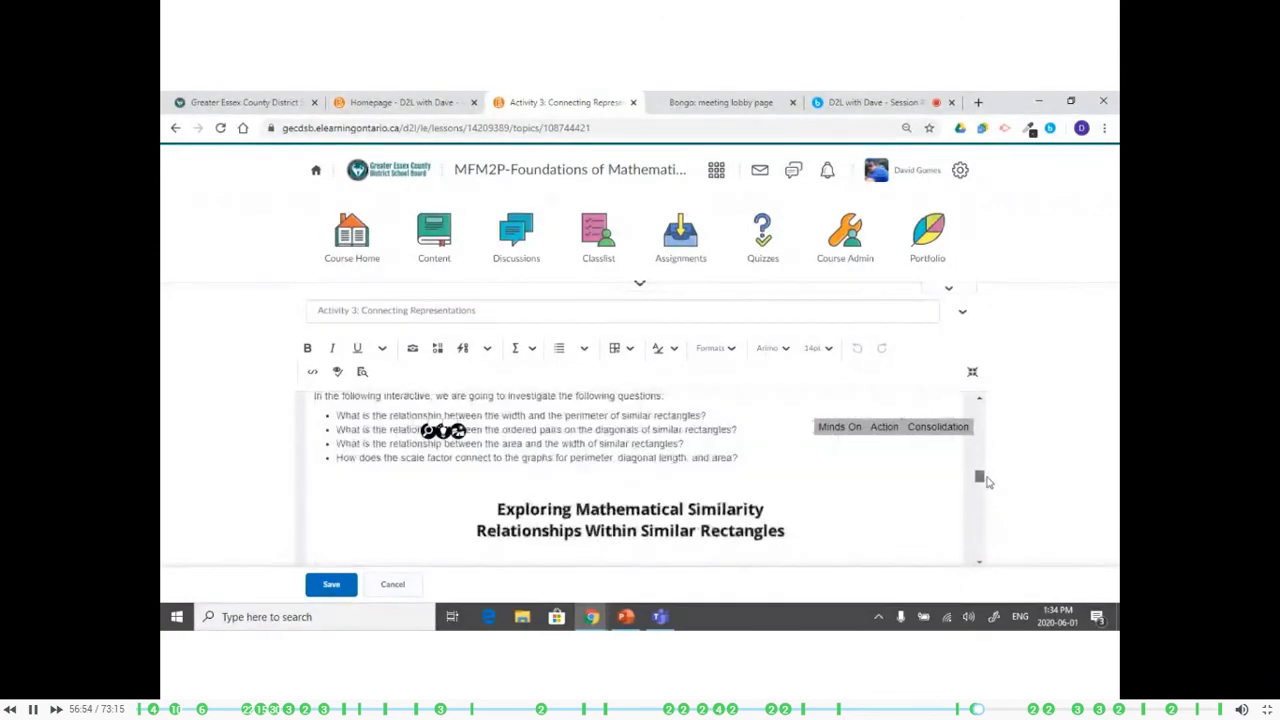
pyautogui.scroll(2, 720, 442)
pyautogui.moveTo(568, 494); pyautogui.dragTo(349, 490)
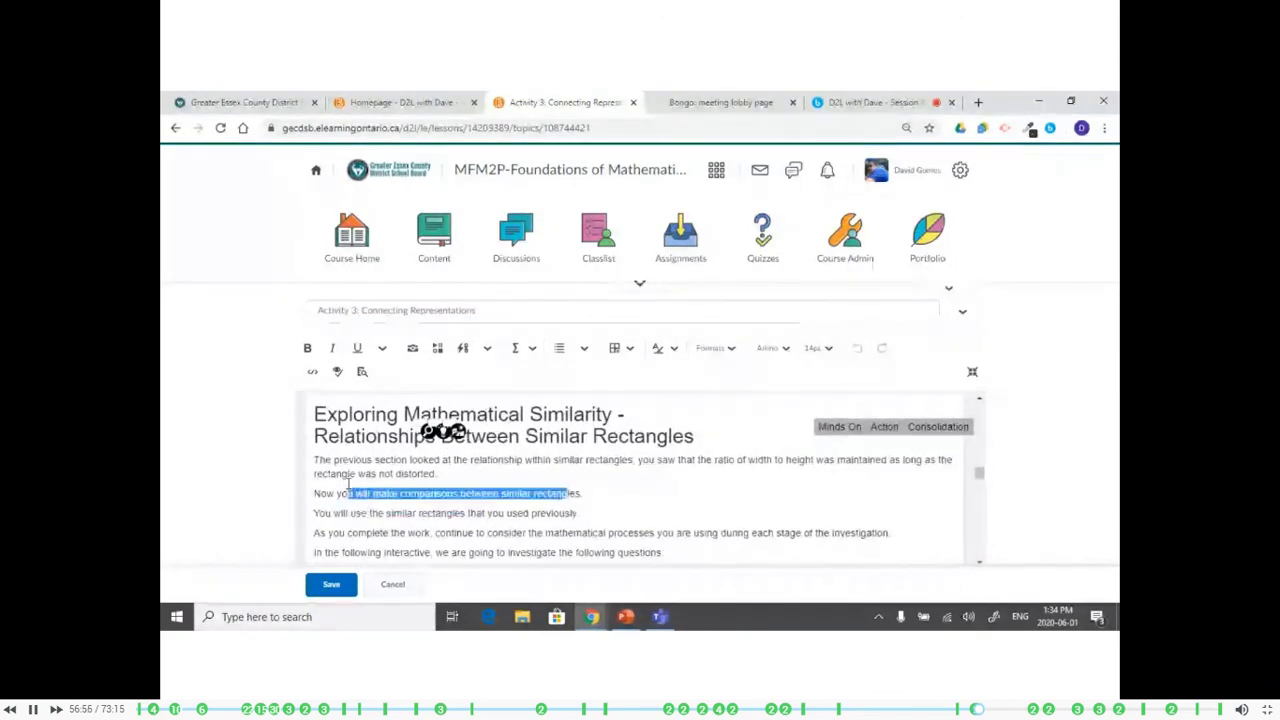
pyautogui.press('BackSpace')
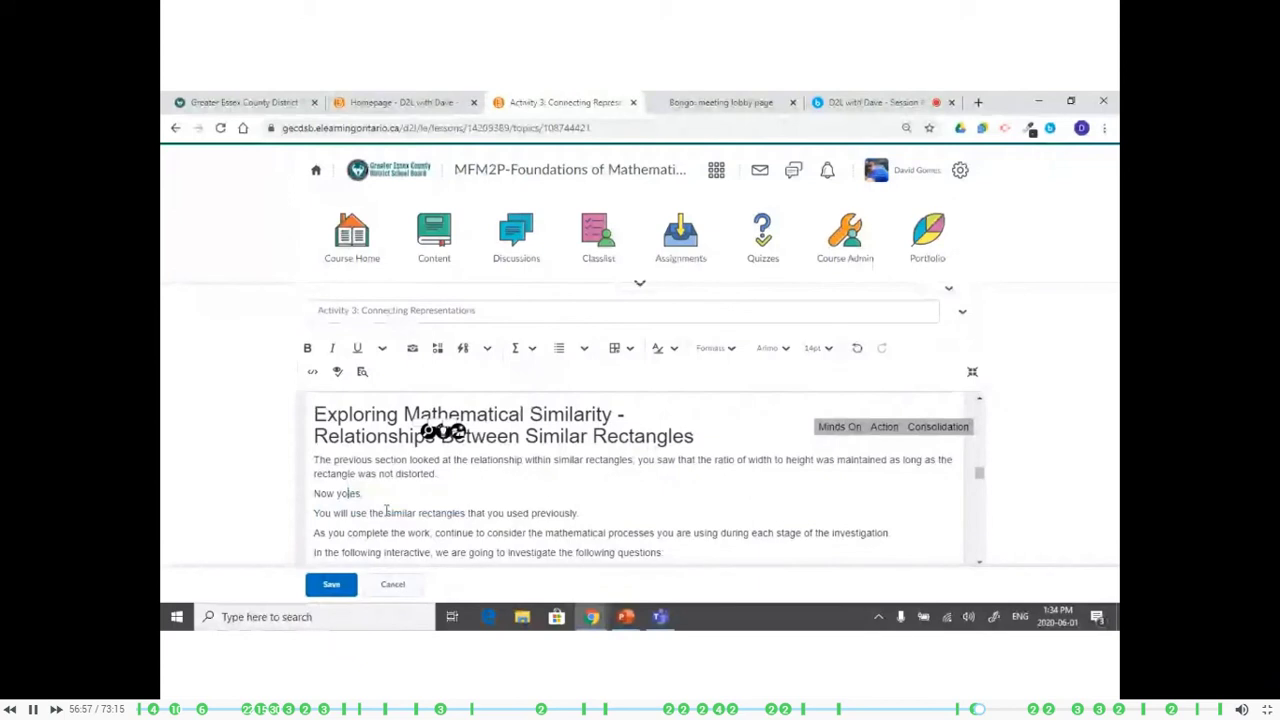
pyautogui.click(375, 589)
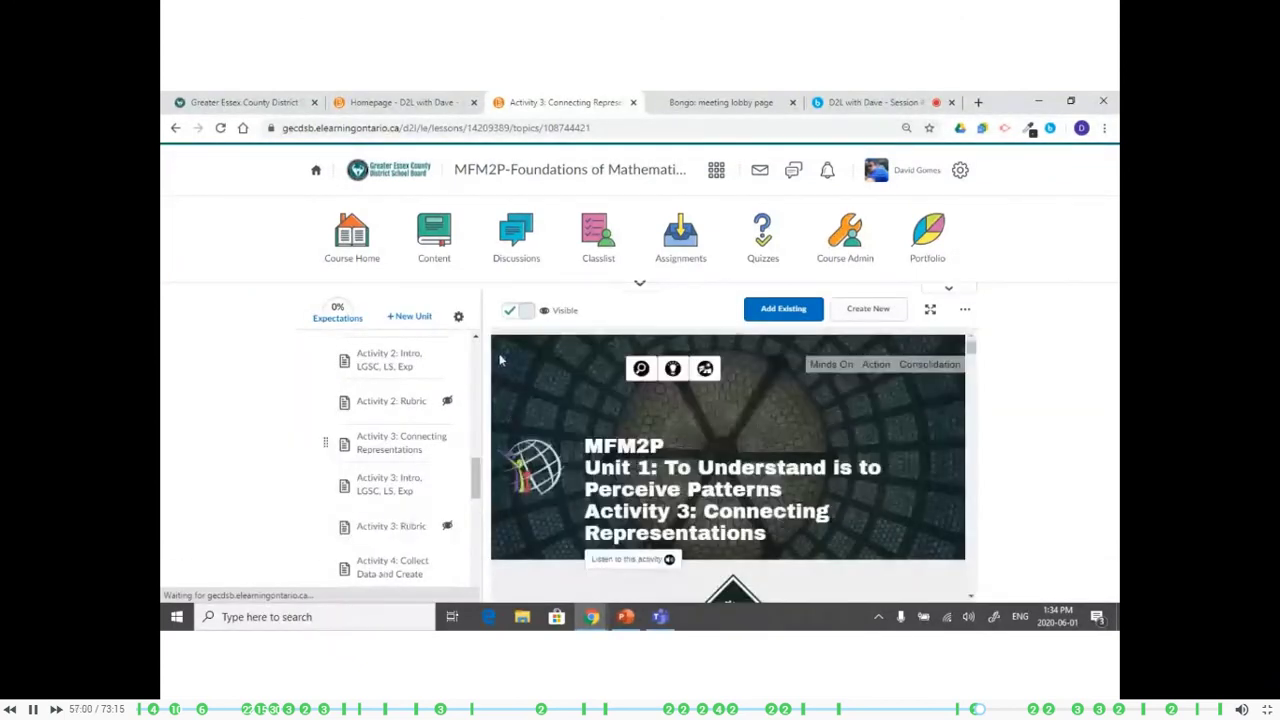
# Search the courses for "mdm4u 1920" and "mdm4u master", and open the content of MDM4U-Data_Management-2019-01-30-TeacherMaster
pyautogui.click(717, 171)
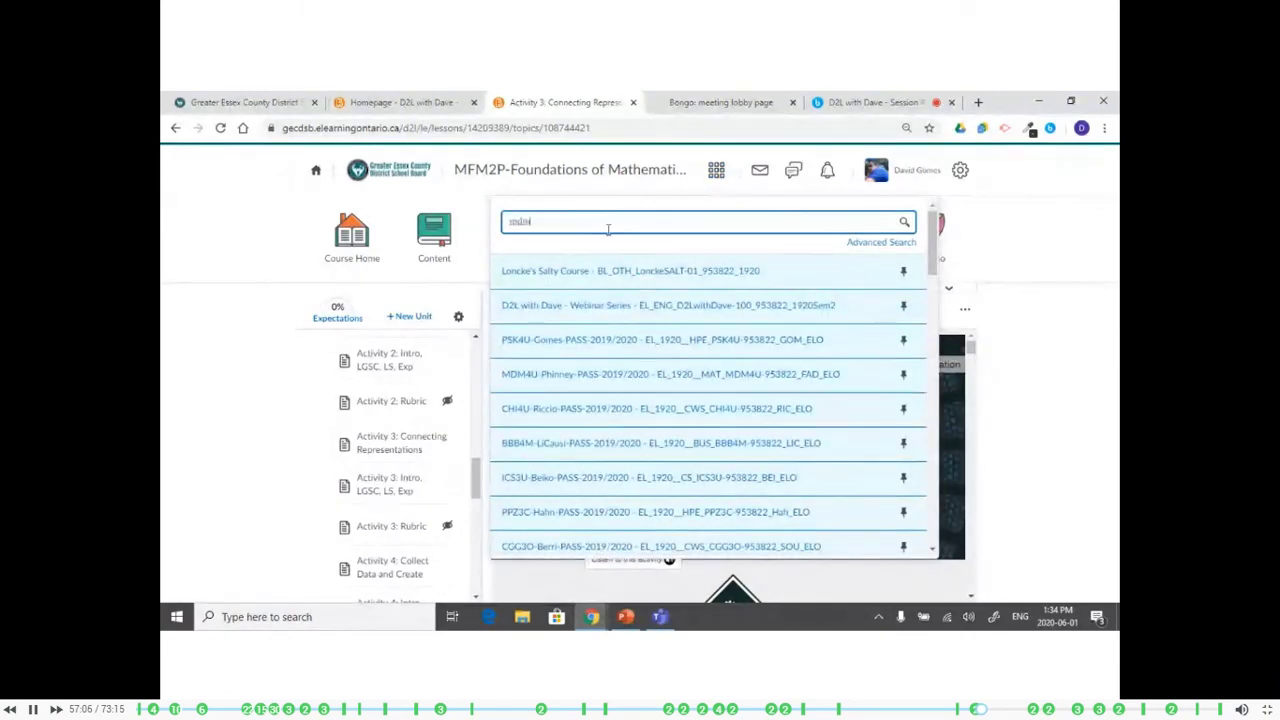
pyautogui.write('mdm4u 1920')
pyautogui.press('Return')
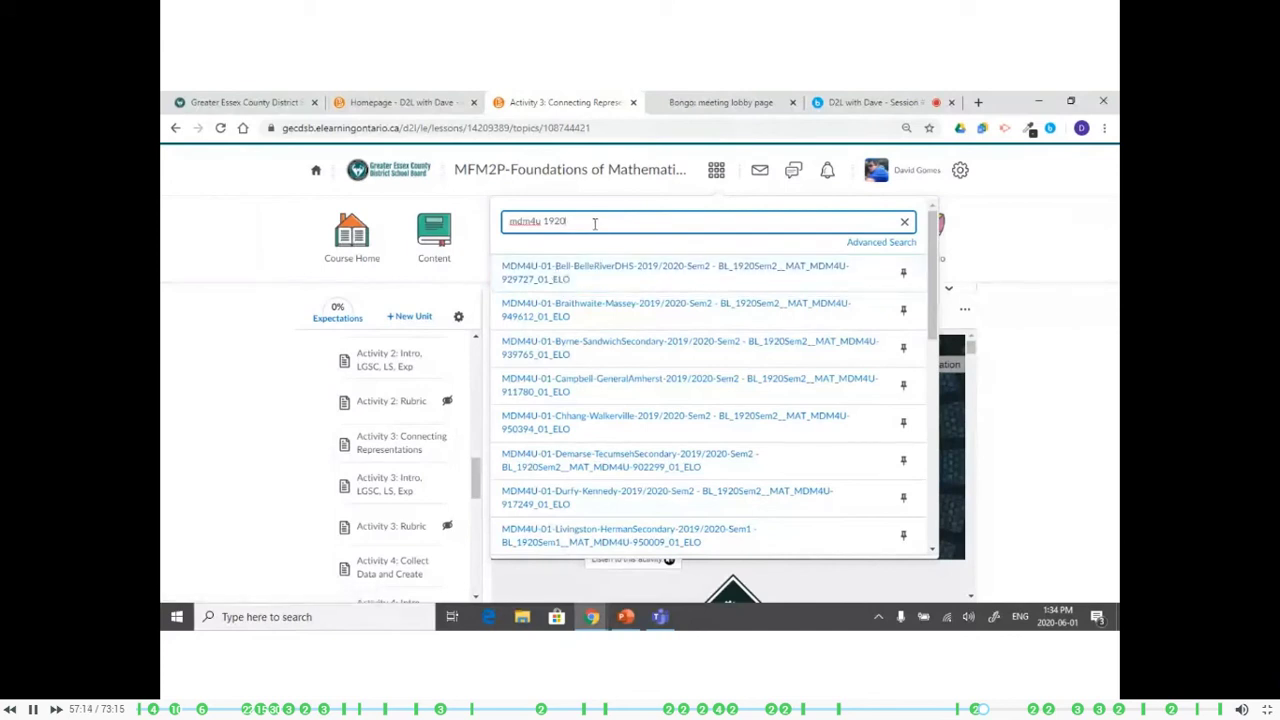
pyautogui.press('Return')
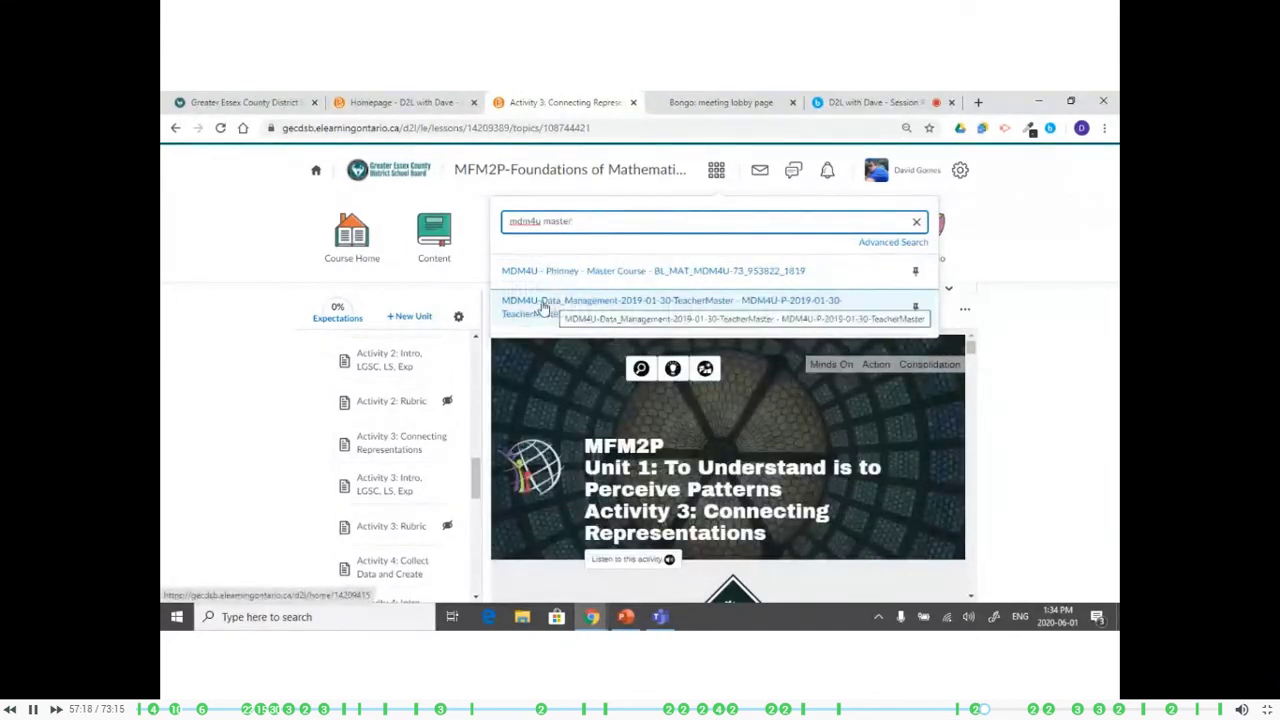
pyautogui.click(541, 307)
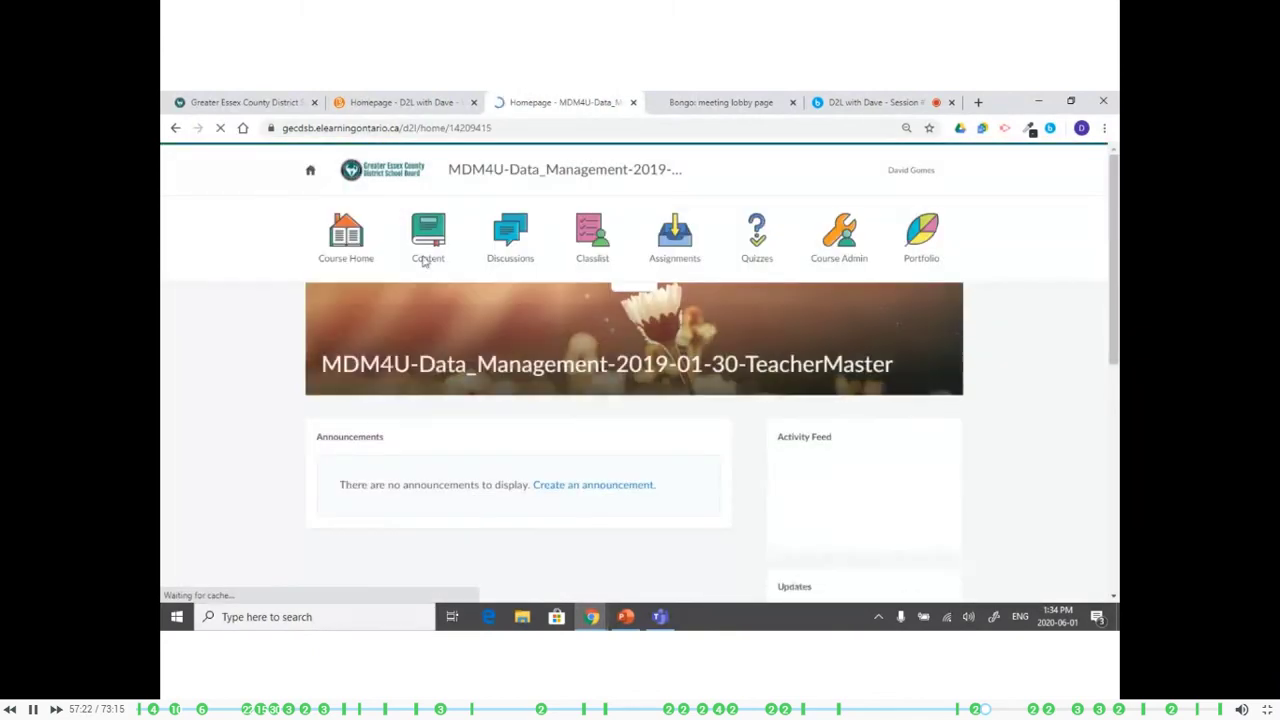
pyautogui.click(428, 250)
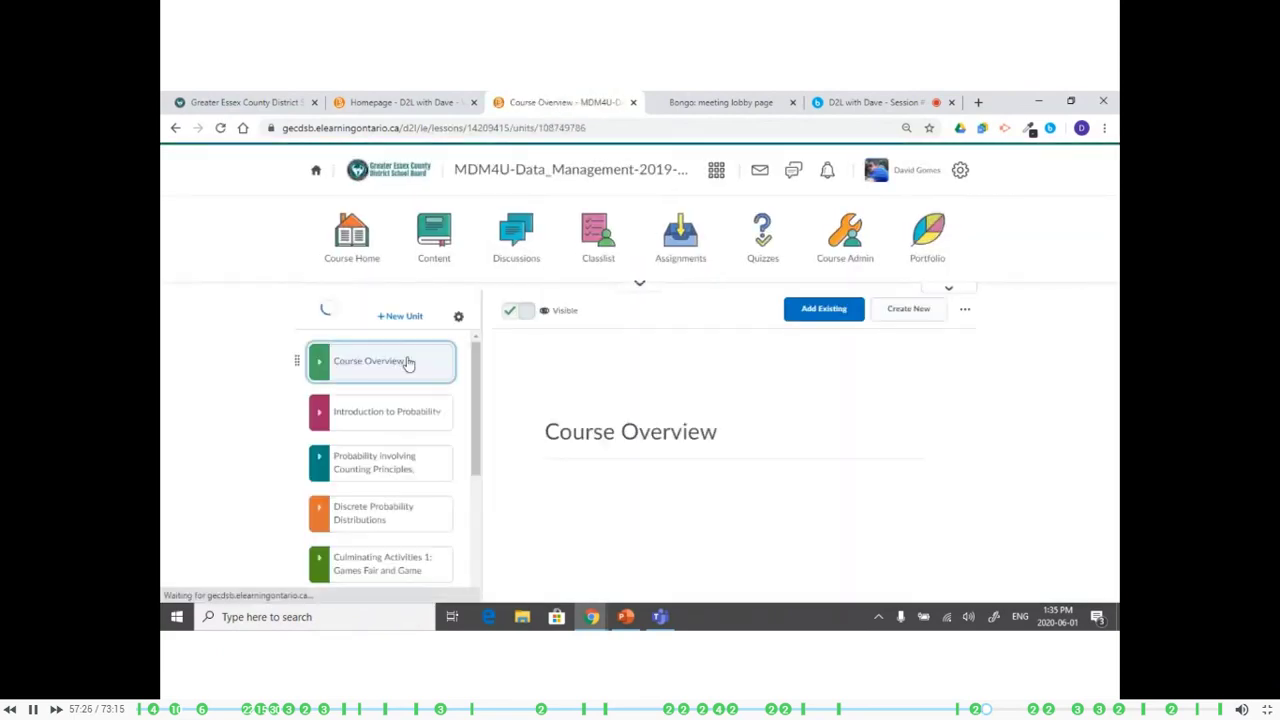
# Look through the course's unit list and expand Introduction to Probability and its Introduction to Probability Concepts lesson
pyautogui.scroll(-1, 400, 380)
pyautogui.scroll(-3, 407, 394)
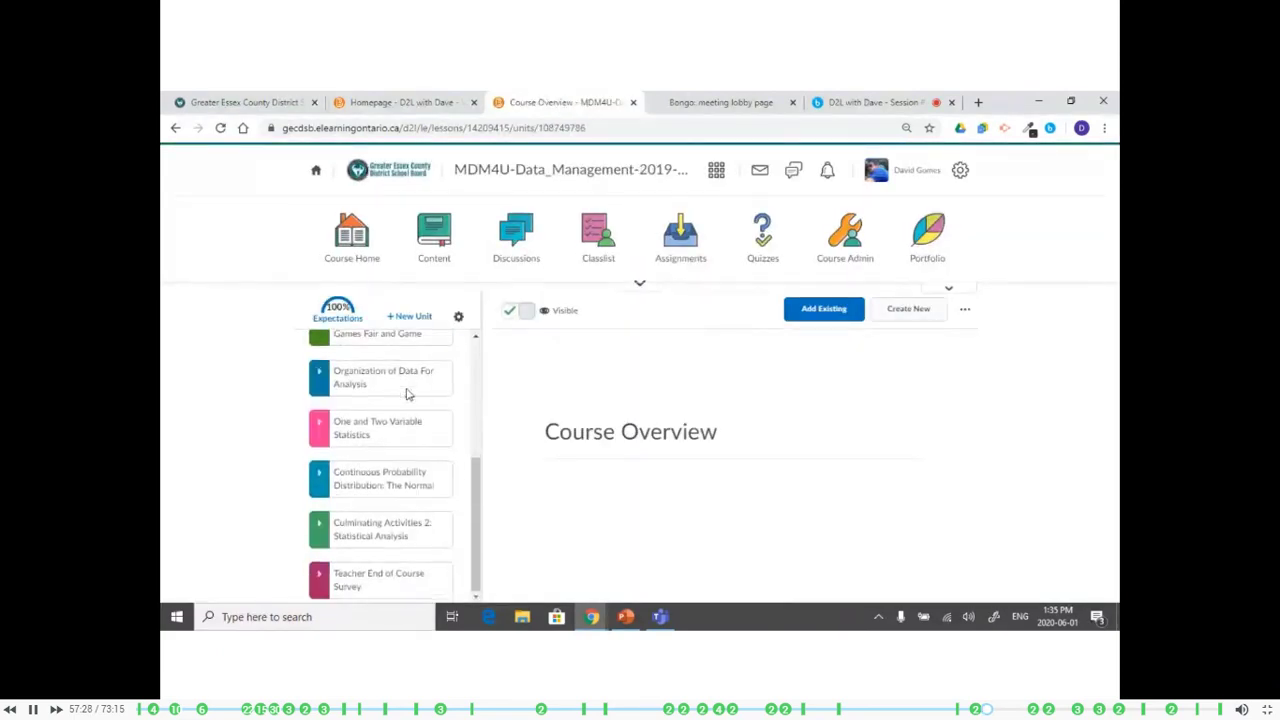
pyautogui.scroll(4, 407, 397)
pyautogui.click(397, 420)
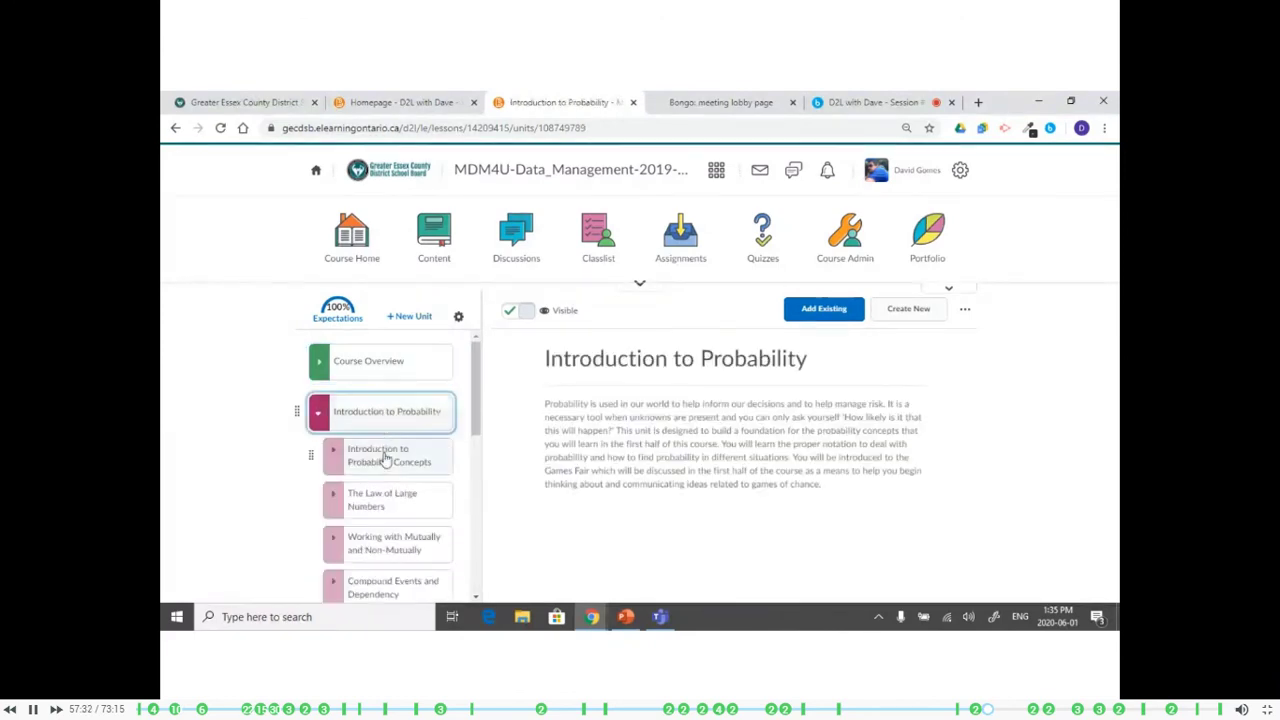
pyautogui.click(385, 458)
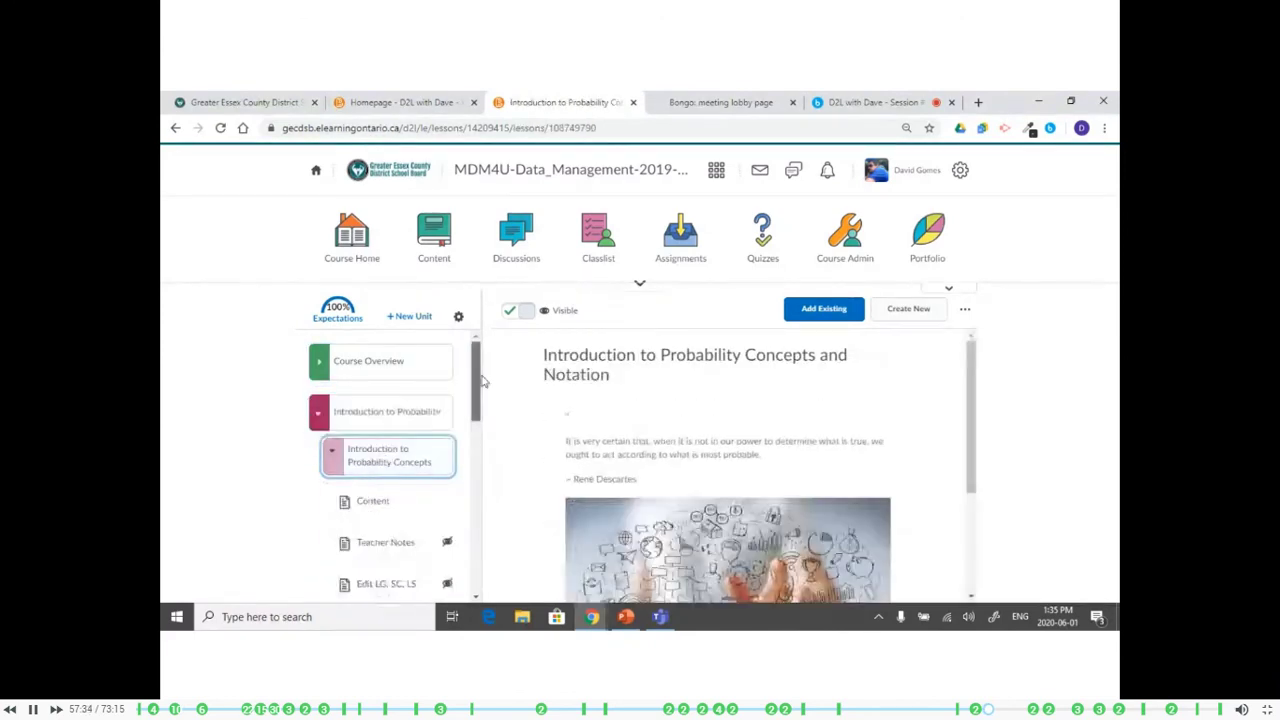
pyautogui.moveTo(478, 382); pyautogui.dragTo(477, 392)
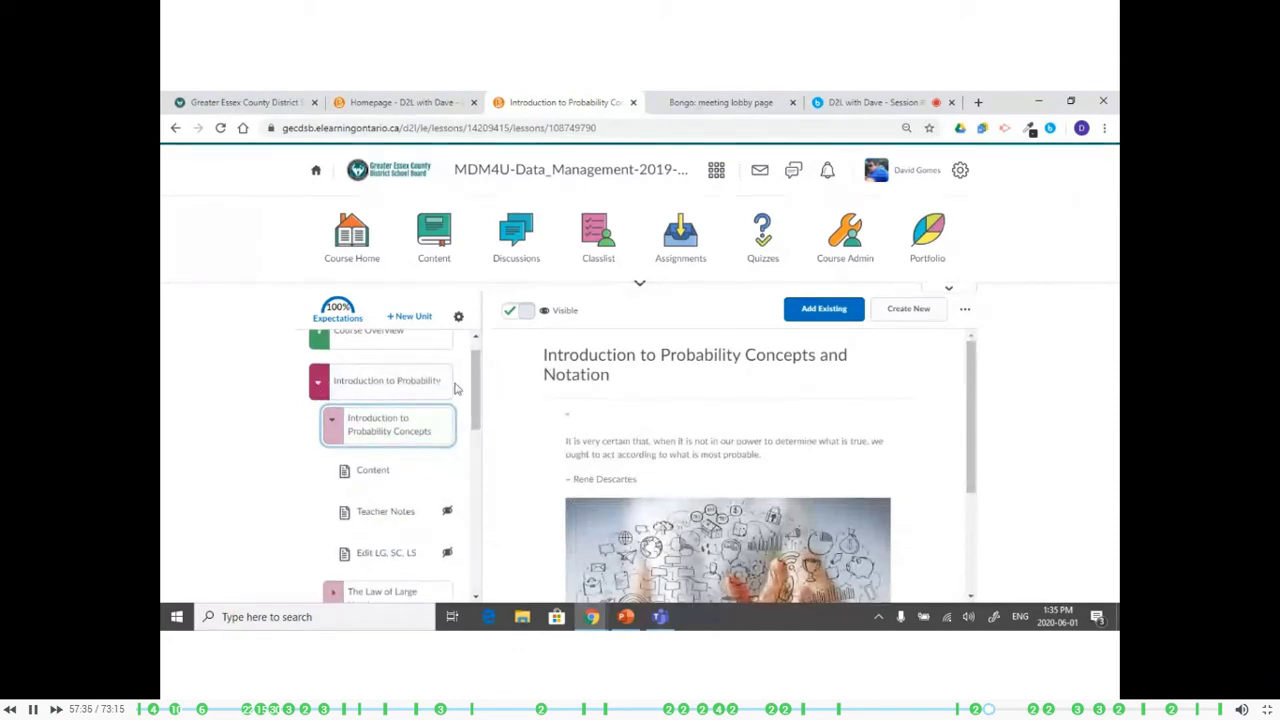
pyautogui.moveTo(343, 384); pyautogui.dragTo(409, 454)
pyautogui.moveTo(968, 420); pyautogui.dragTo(376, 474)
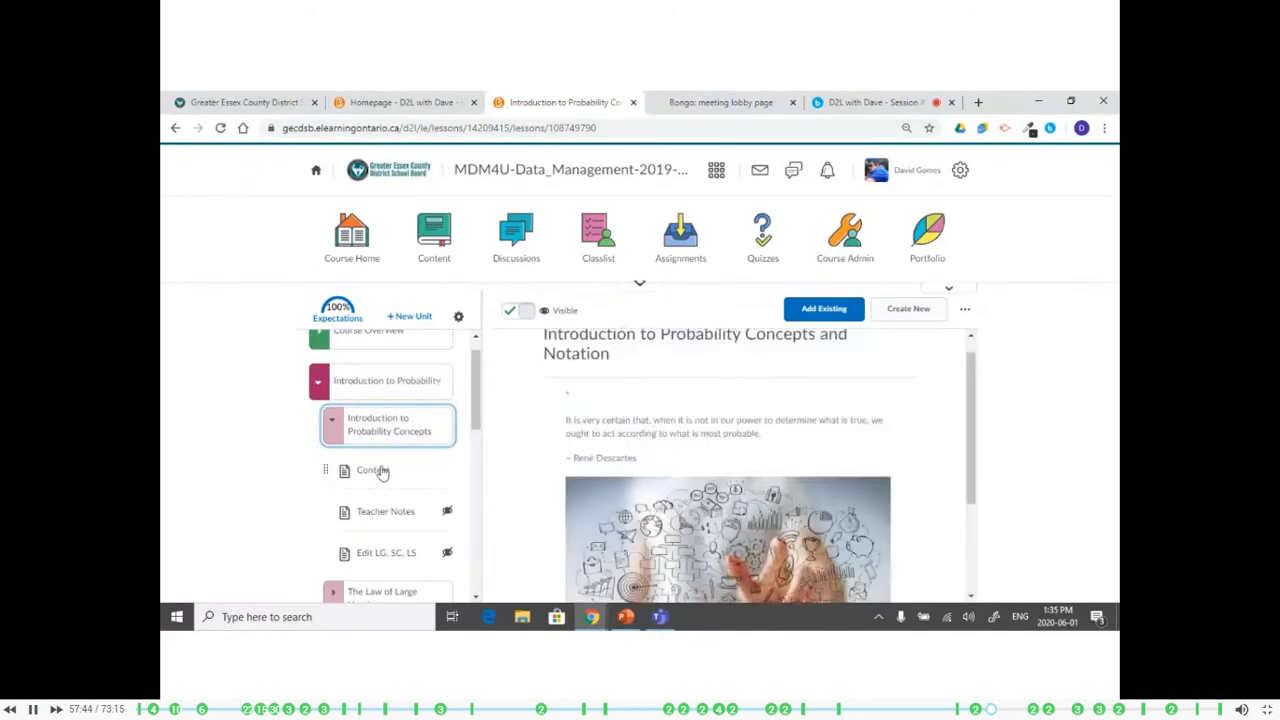
# View the Content topic of Introduction to Probability Concepts and look through its Minds On and Action sections
pyautogui.click(378, 472)
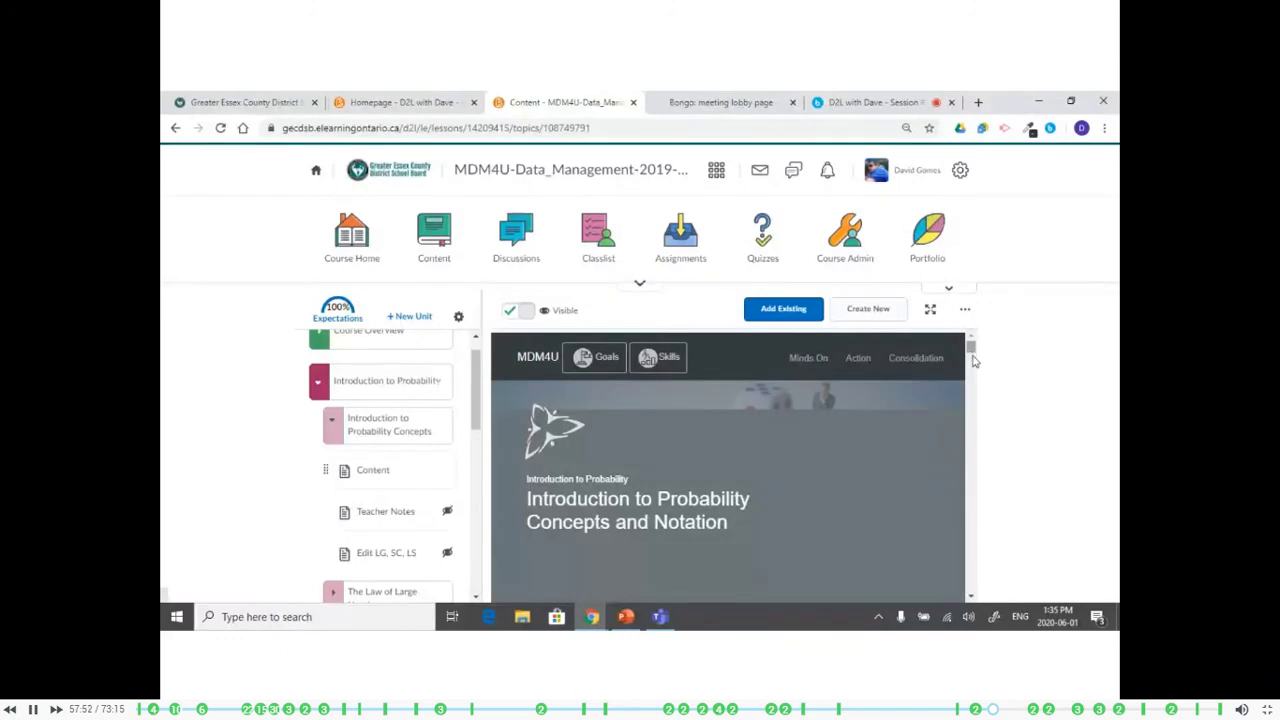
pyautogui.scroll(-1, 970, 549)
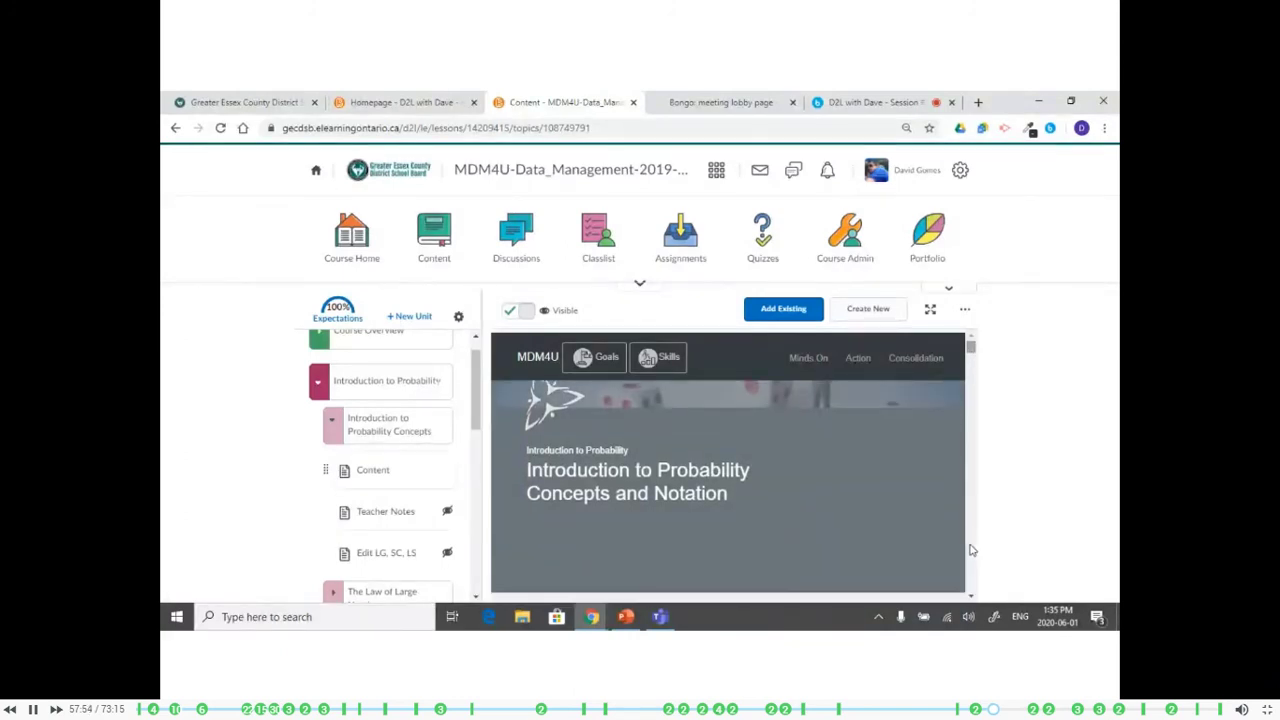
pyautogui.scroll(-2, 970, 540)
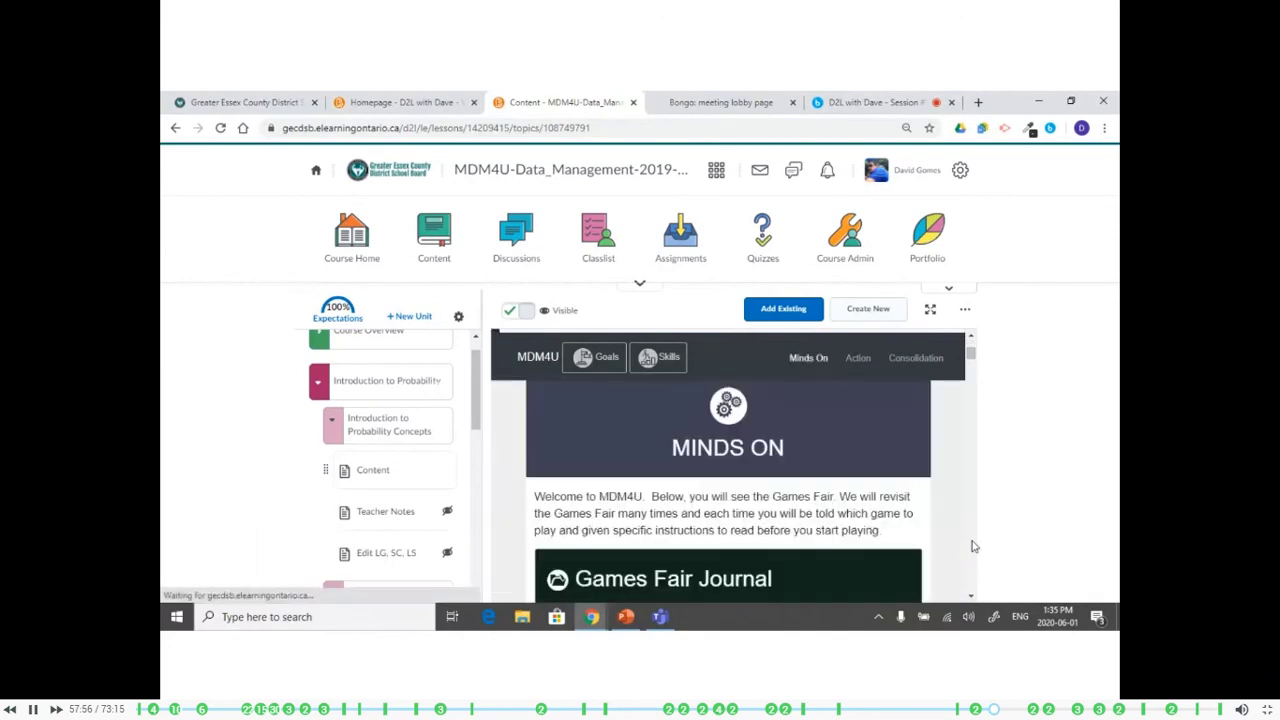
pyautogui.scroll(-4, 970, 547)
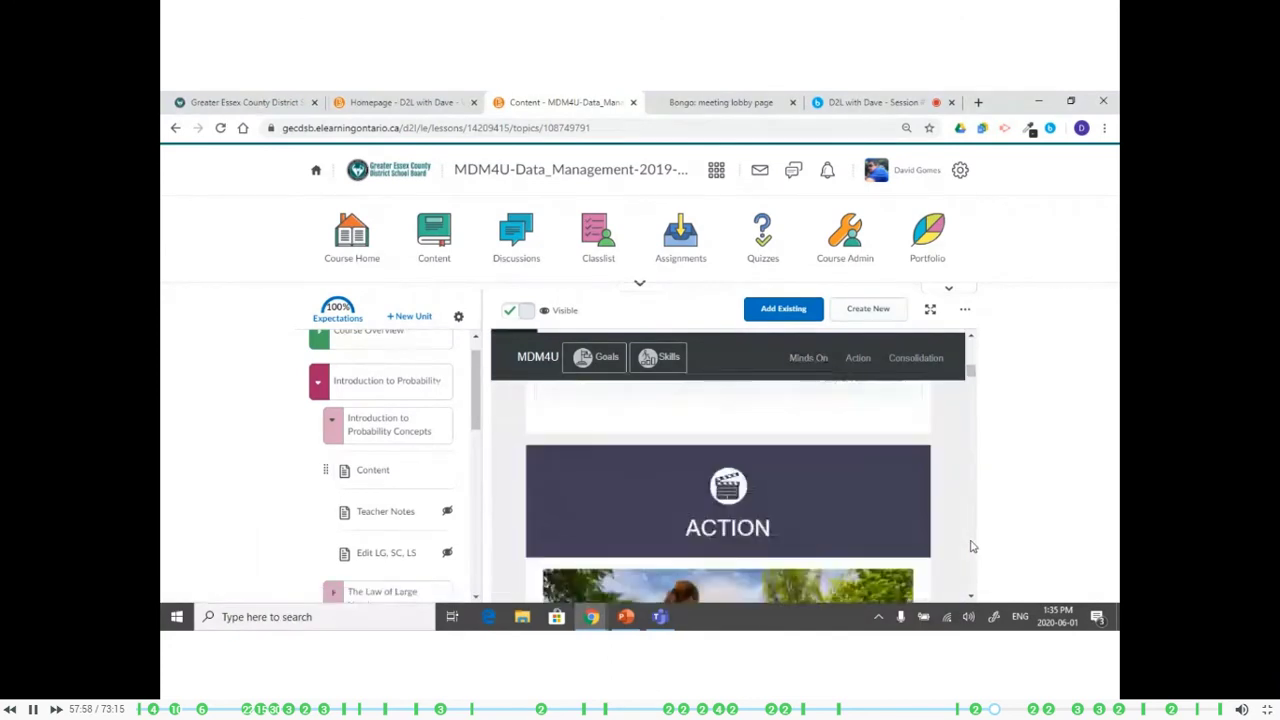
pyautogui.scroll(-6, 970, 545)
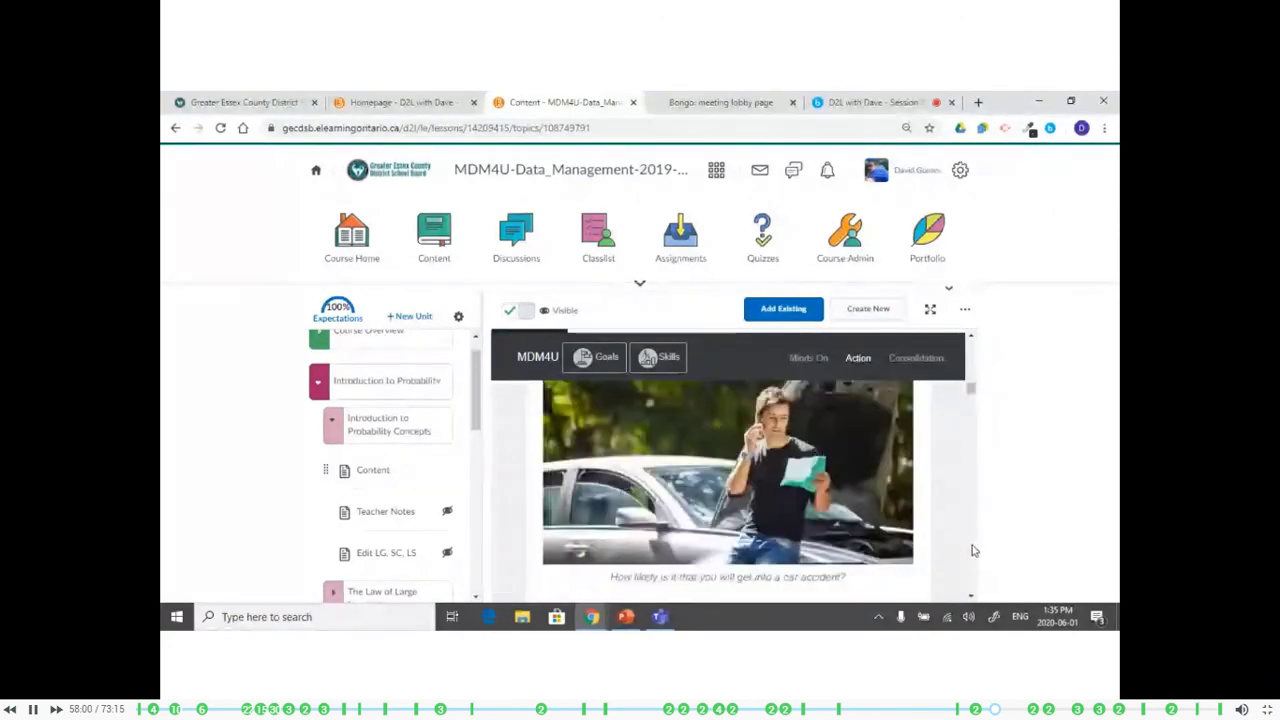
# Open the Content topic in the HTML editor, highlight the reflection question under the Games Fair image, and cancel without saving
pyautogui.click(967, 313)
pyautogui.click(884, 344)
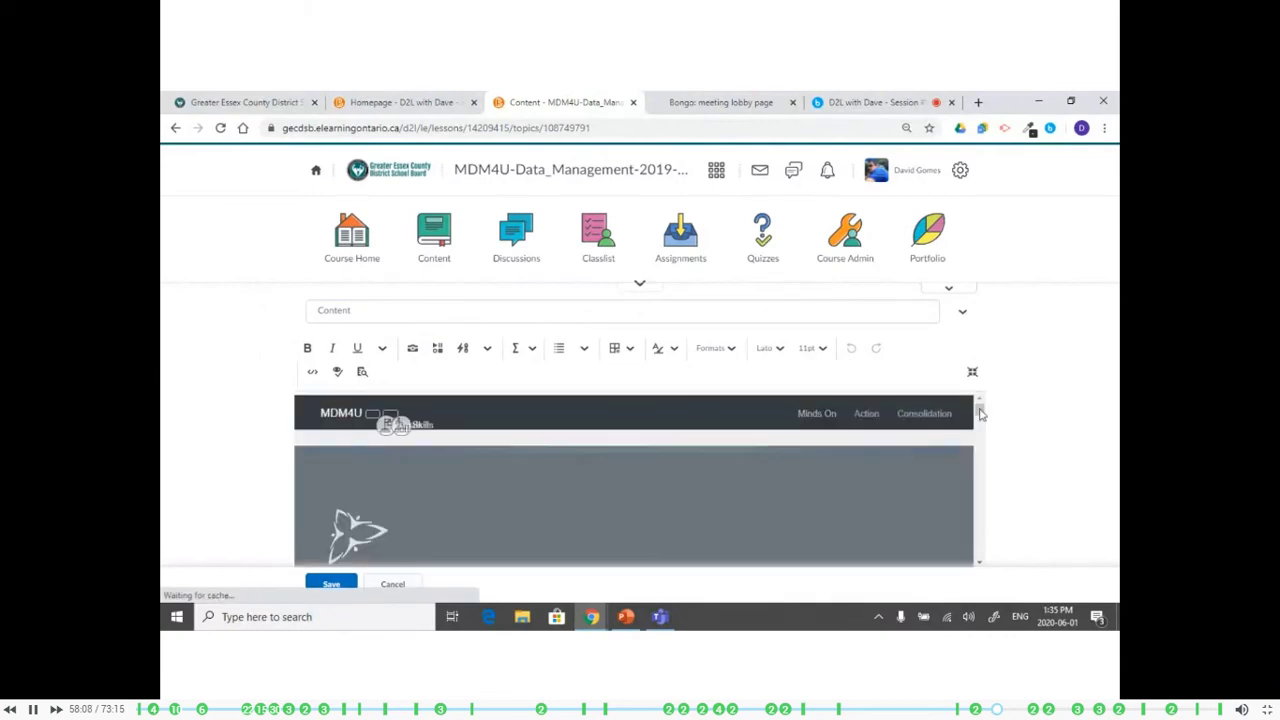
pyautogui.scroll(-10, 982, 475)
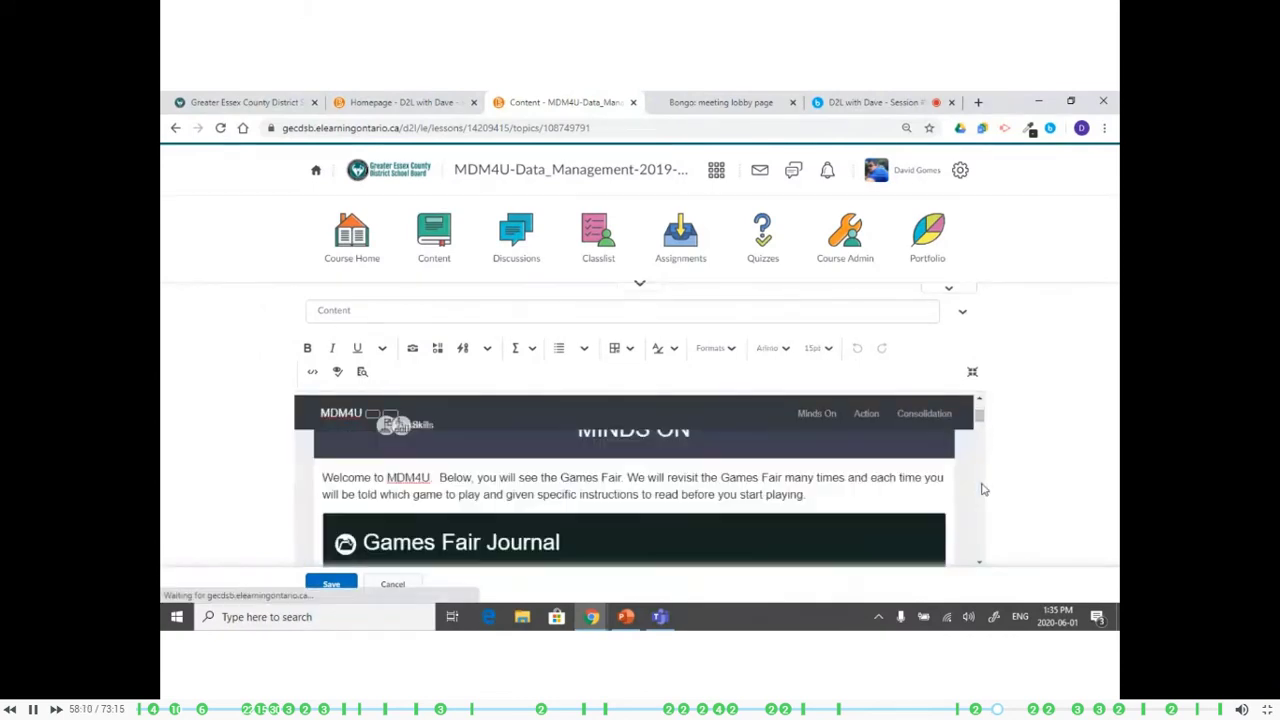
pyautogui.scroll(-5, 982, 487)
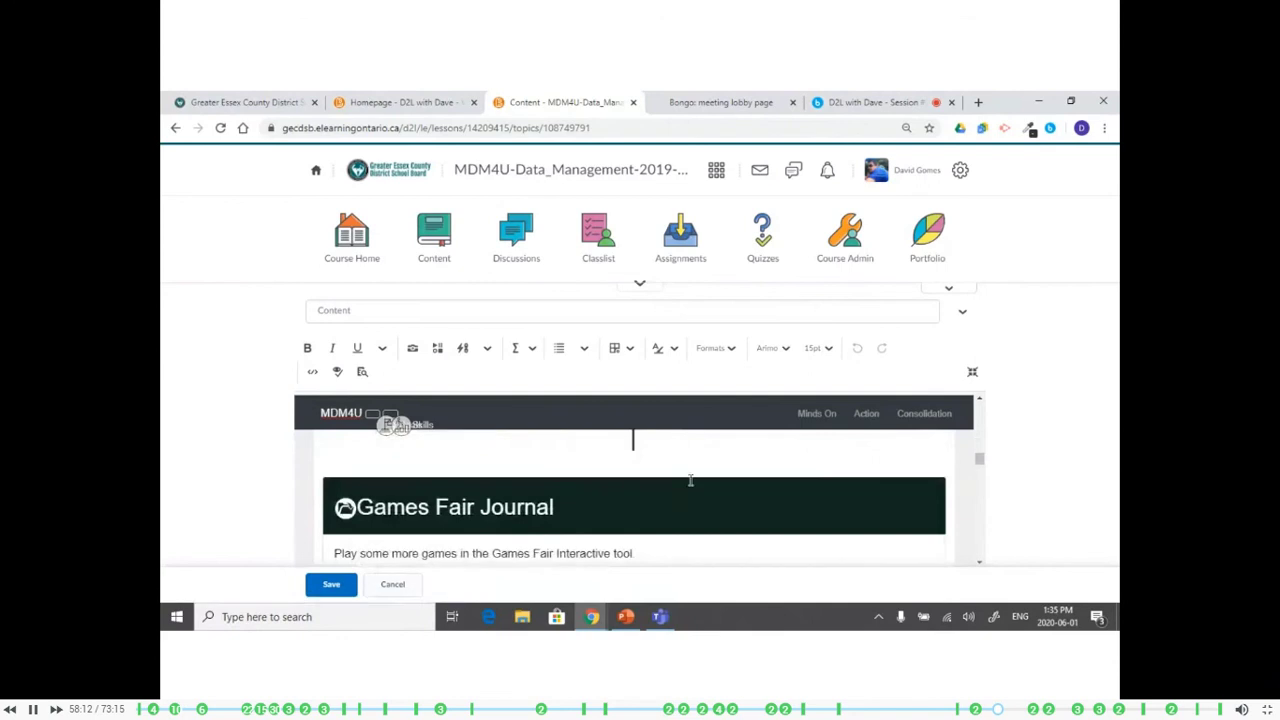
pyautogui.scroll(-5, 982, 563)
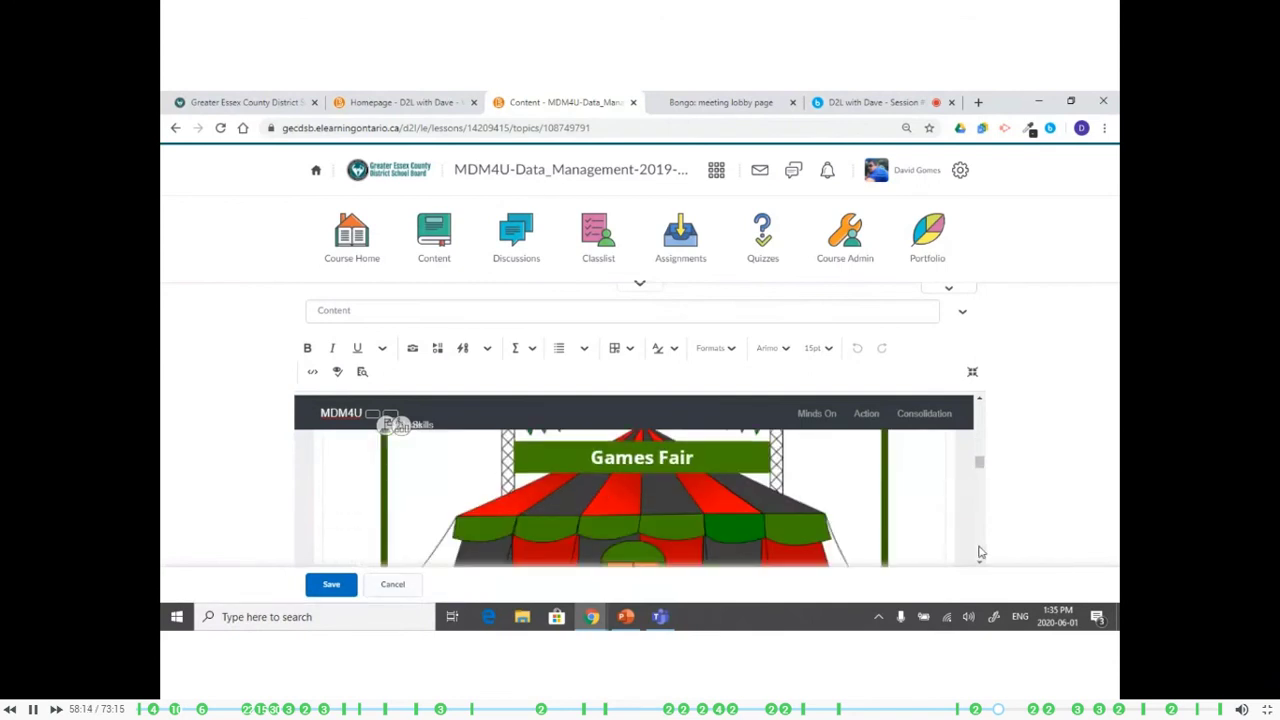
pyautogui.moveTo(457, 507); pyautogui.dragTo(428, 557)
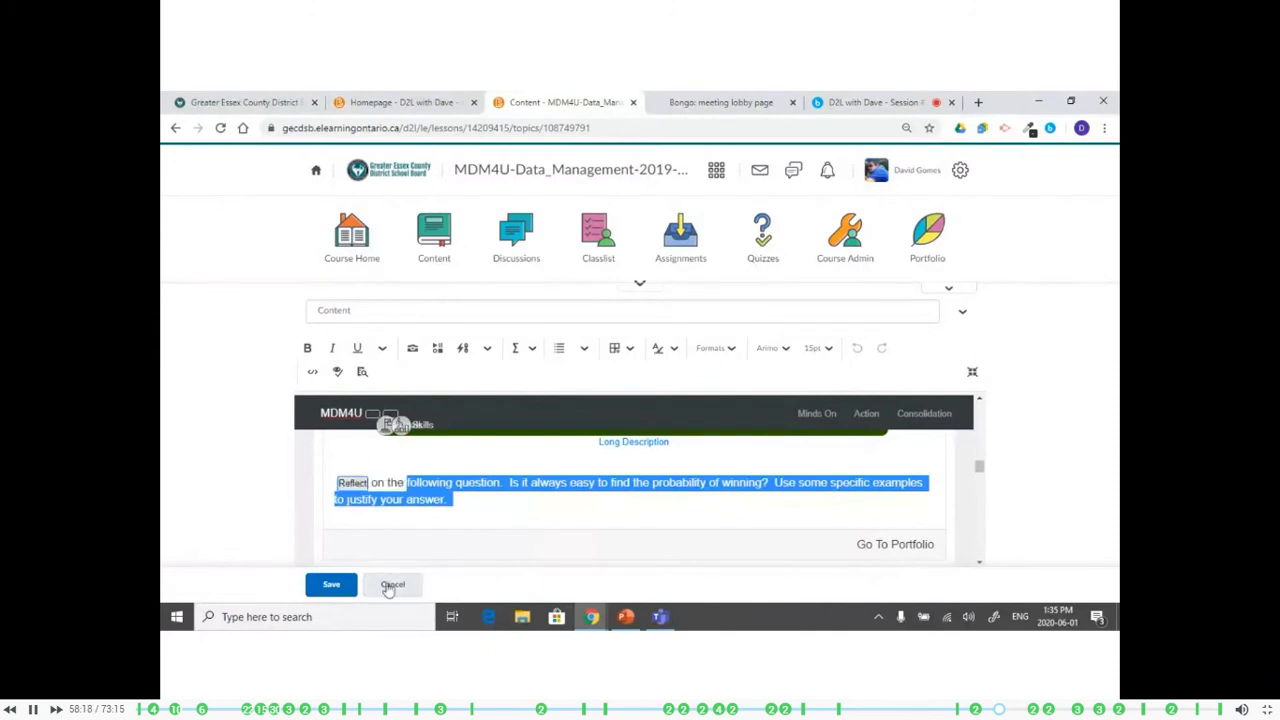
pyautogui.click(391, 585)
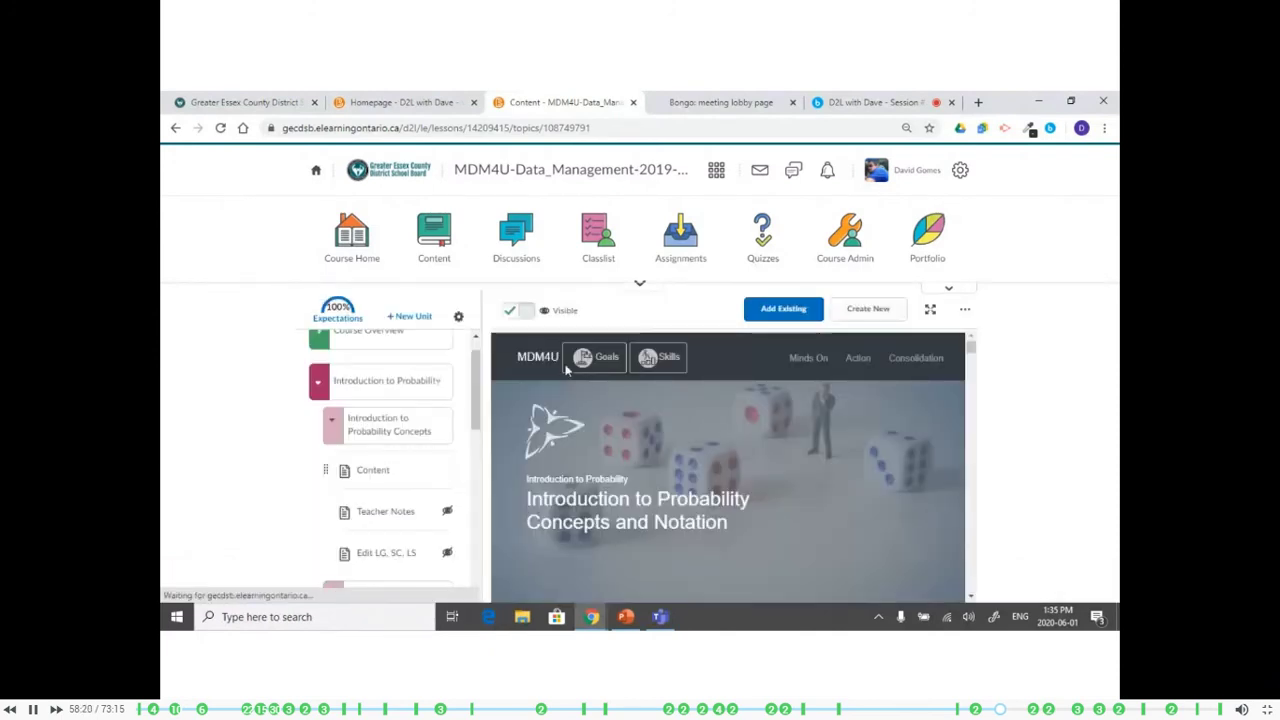
# Close the MDM4U course page, switch to PowerPoint, and start the slide show from slide 29 on editing HTML lessons
pyautogui.click(634, 104)
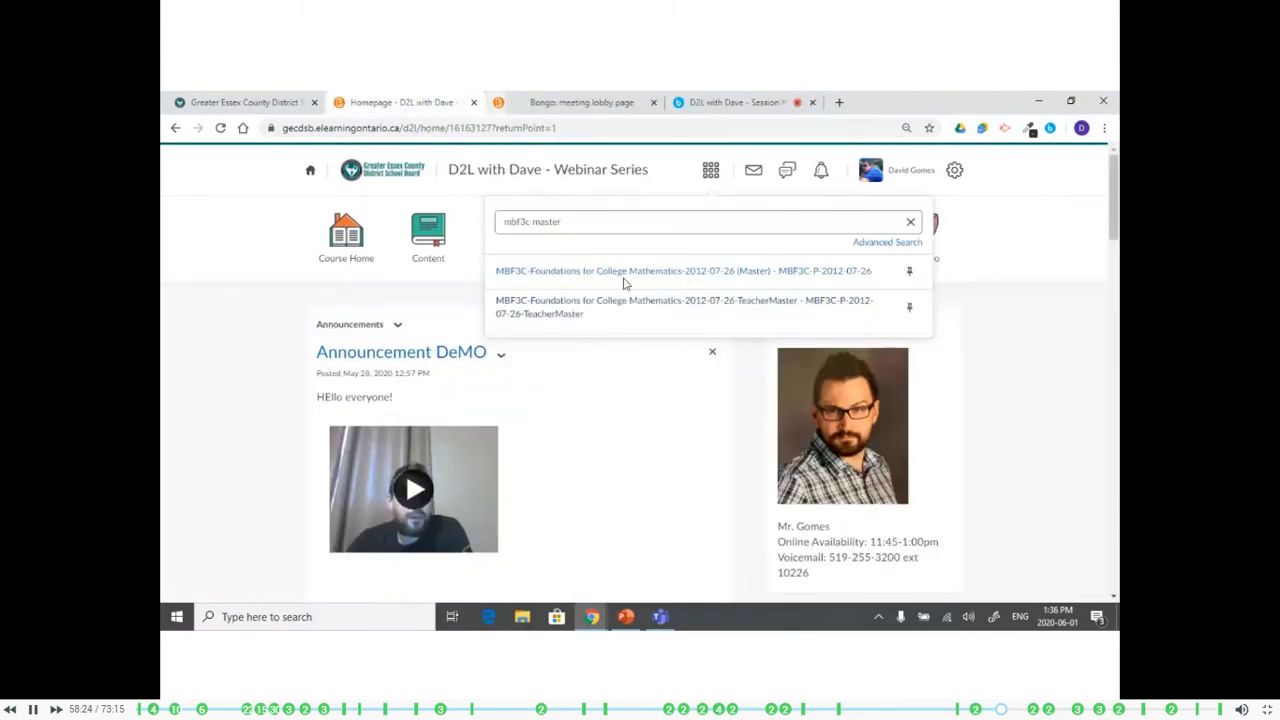
pyautogui.click(627, 612)
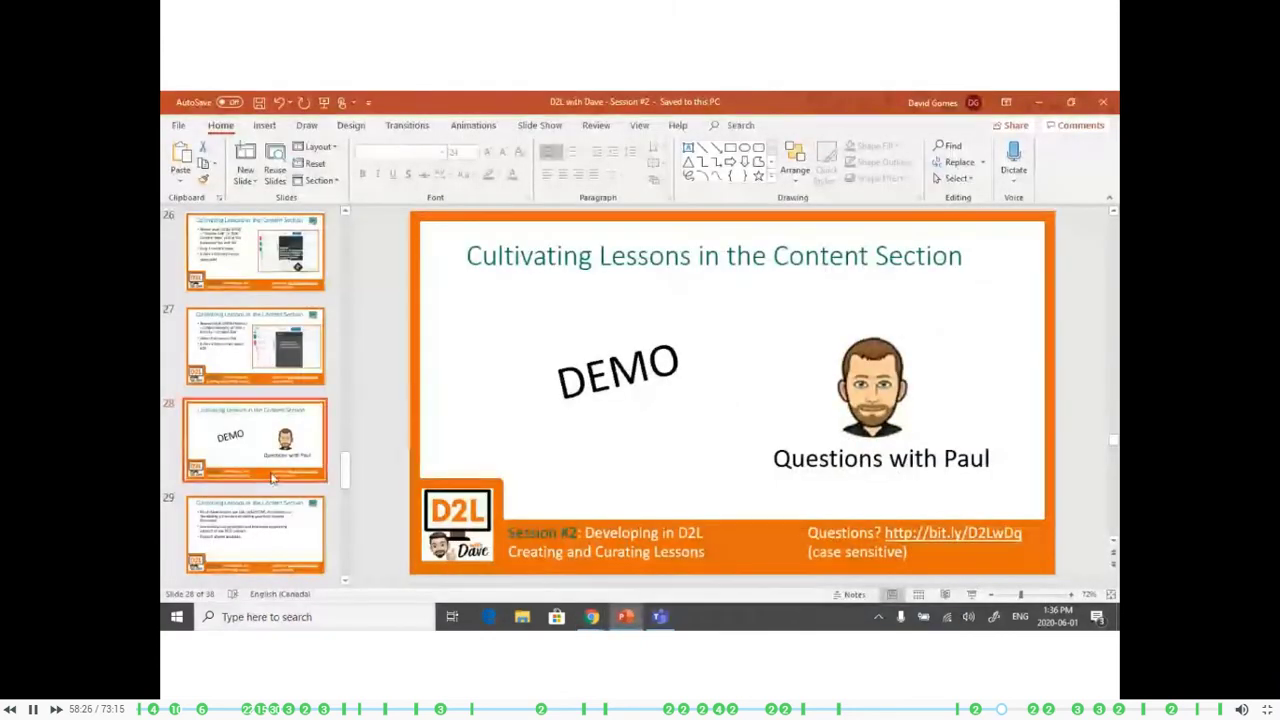
pyautogui.press('pagedown')
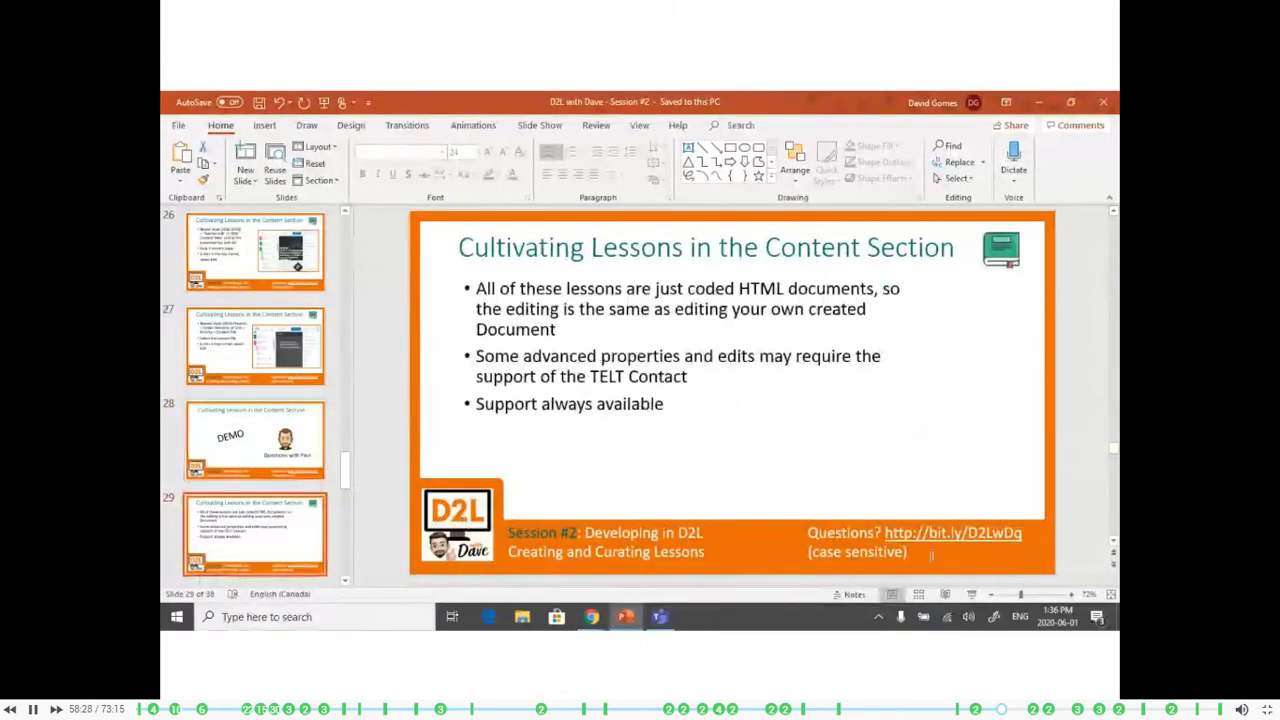
pyautogui.click(971, 594)
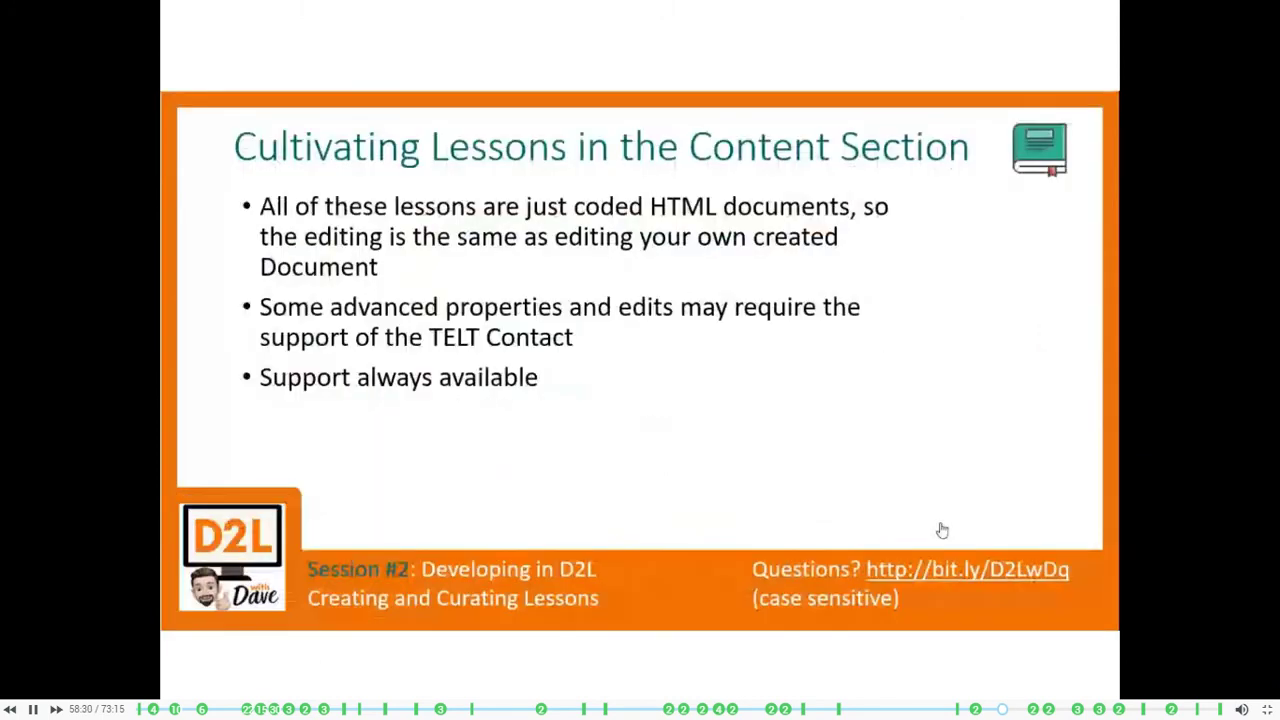